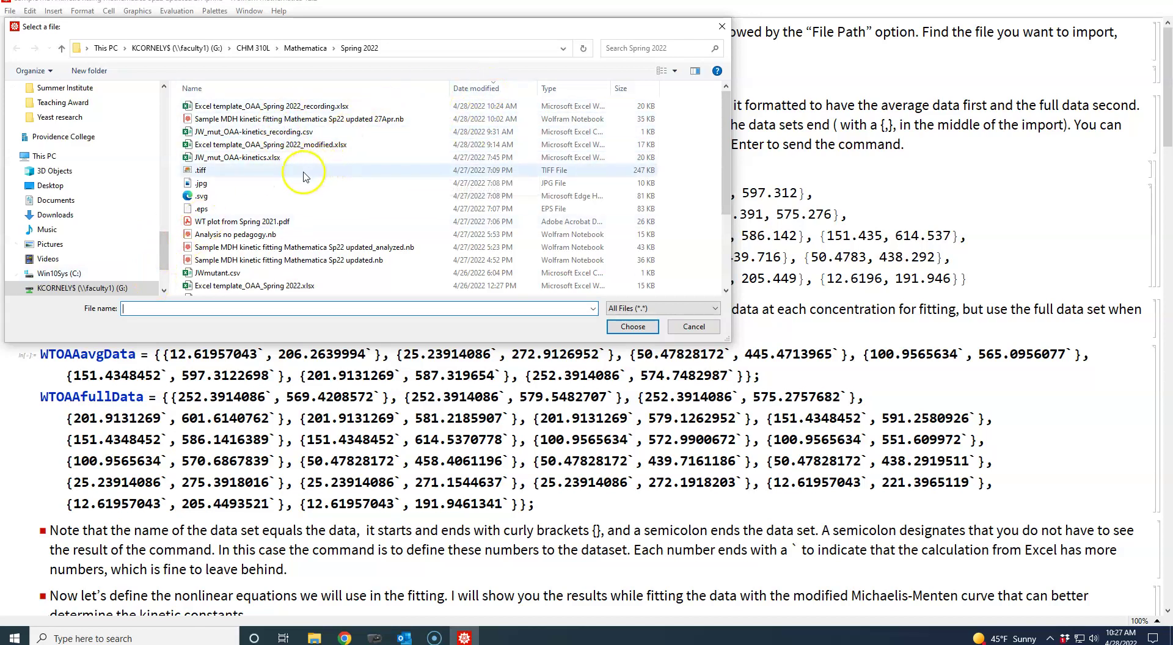
- Insert the file path of JW_mut_OAA-kinetics_recording.csv from the Spring 2022 folder into the notebook
{"action": "left_click", "coordinate": [289, 135]}
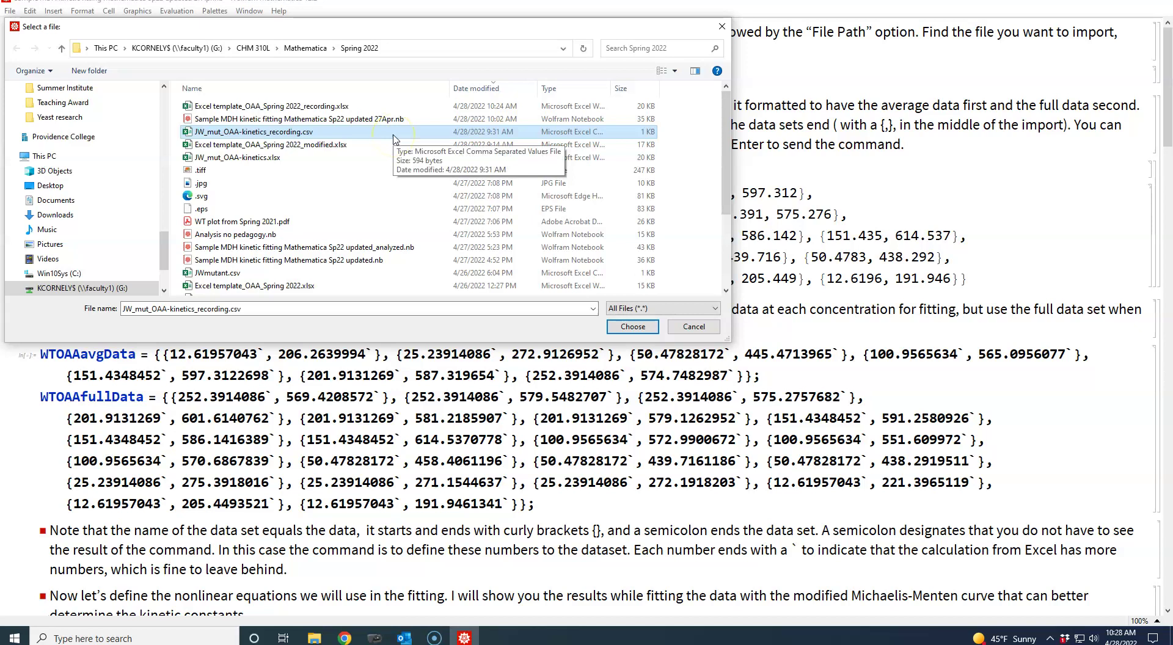
{"action": "left_click", "coordinate": [632, 326]}
{"action": "left_click", "coordinate": [633, 329]}
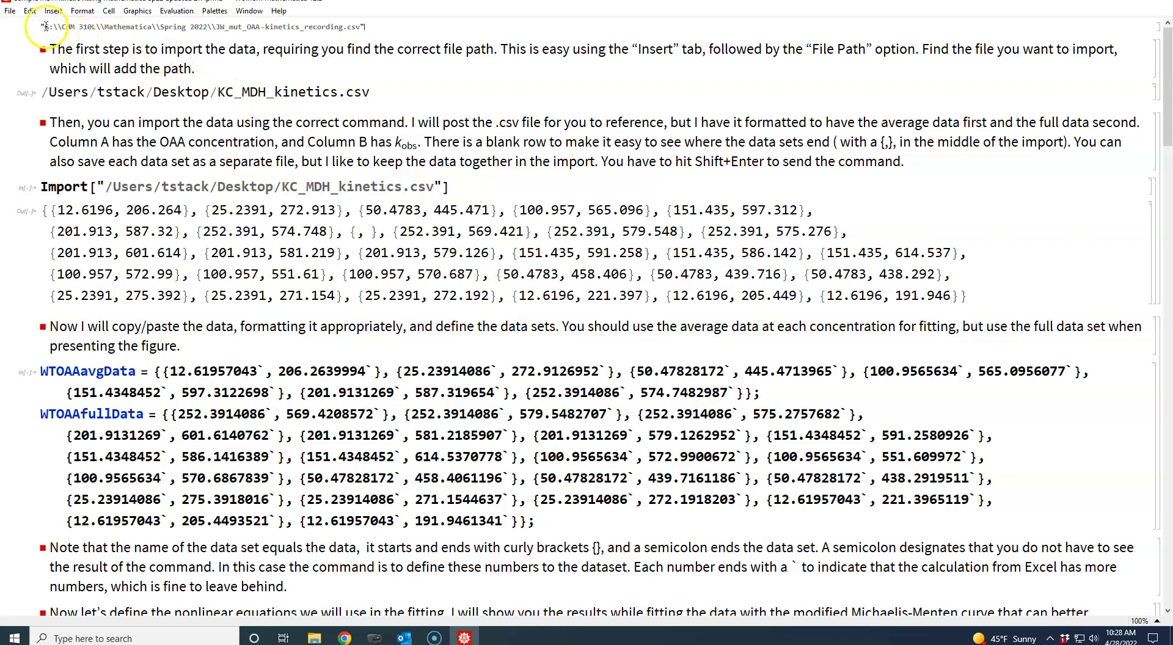
- Replace the old path in the Import command with a copy of the inserted JW_mut_OAA-kinetics_recording.csv path and evaluate the command
{"action": "left_click_drag", "start_coordinate": [42, 28], "coordinate": [369, 30]}
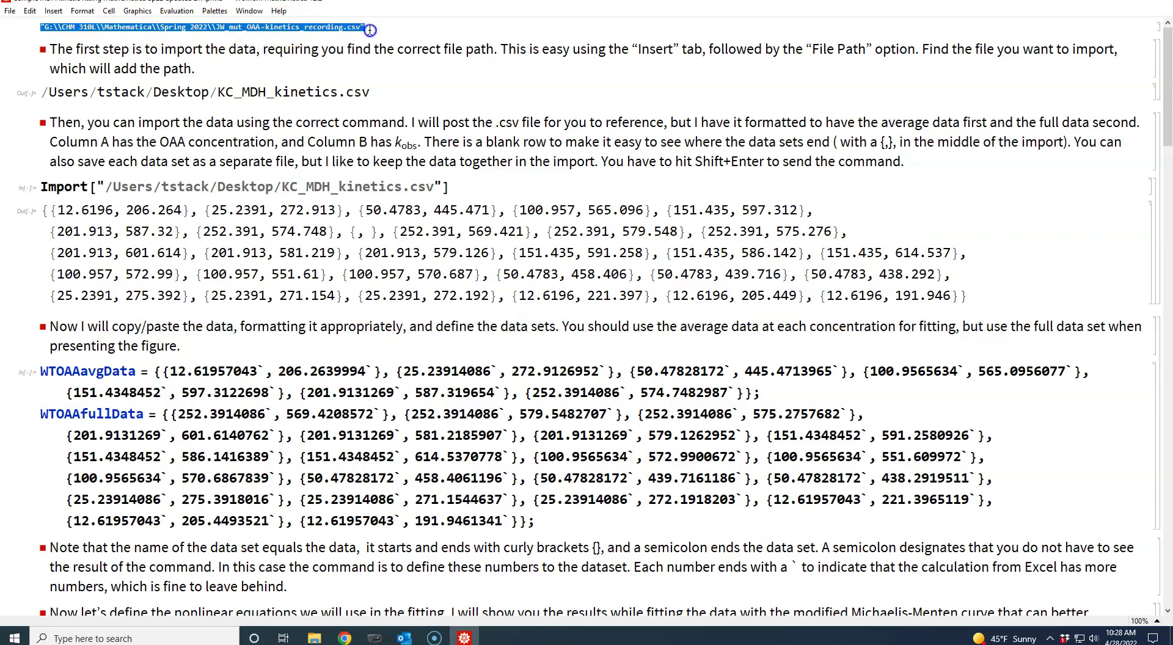
{"action": "right_click", "coordinate": [335, 28]}
{"action": "left_click", "coordinate": [364, 49]}
{"action": "left_click_drag", "start_coordinate": [98, 183], "coordinate": [441, 186]}
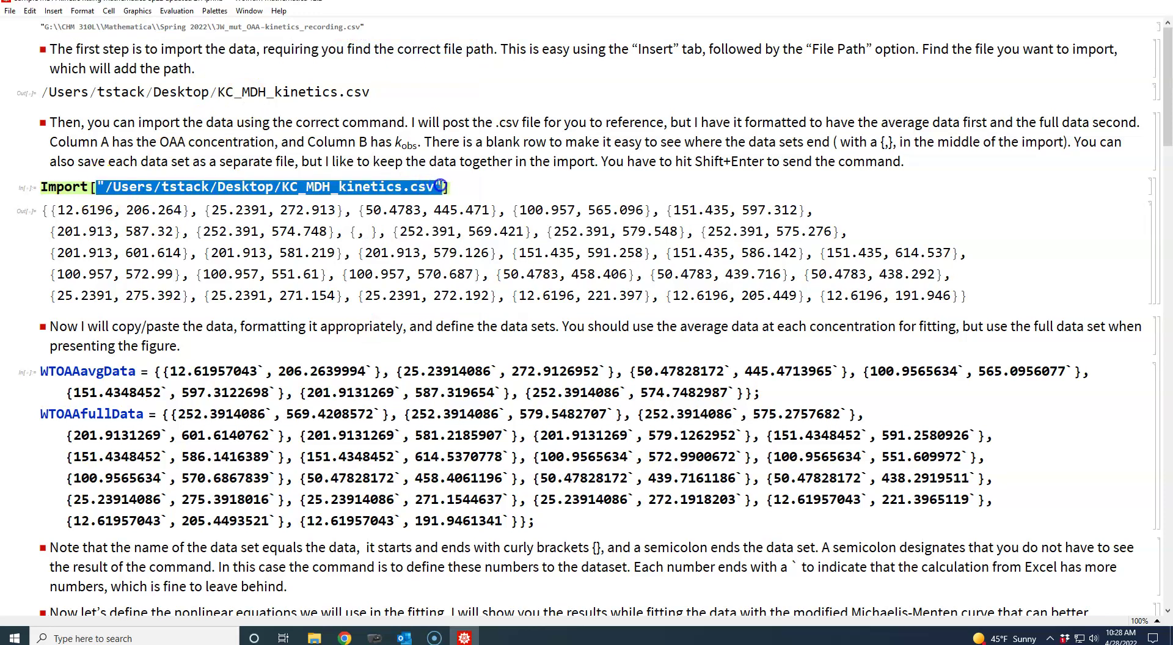
{"action": "right_click", "coordinate": [419, 191]}
{"action": "left_click", "coordinate": [449, 223]}
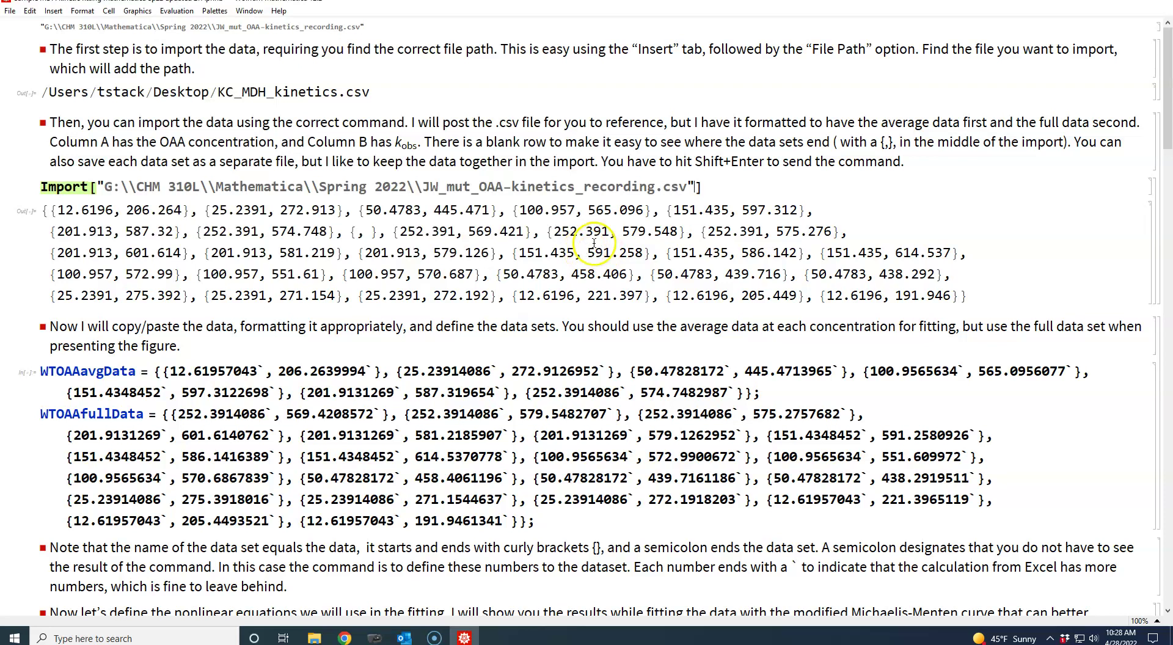
{"action": "left_click", "coordinate": [719, 186]}
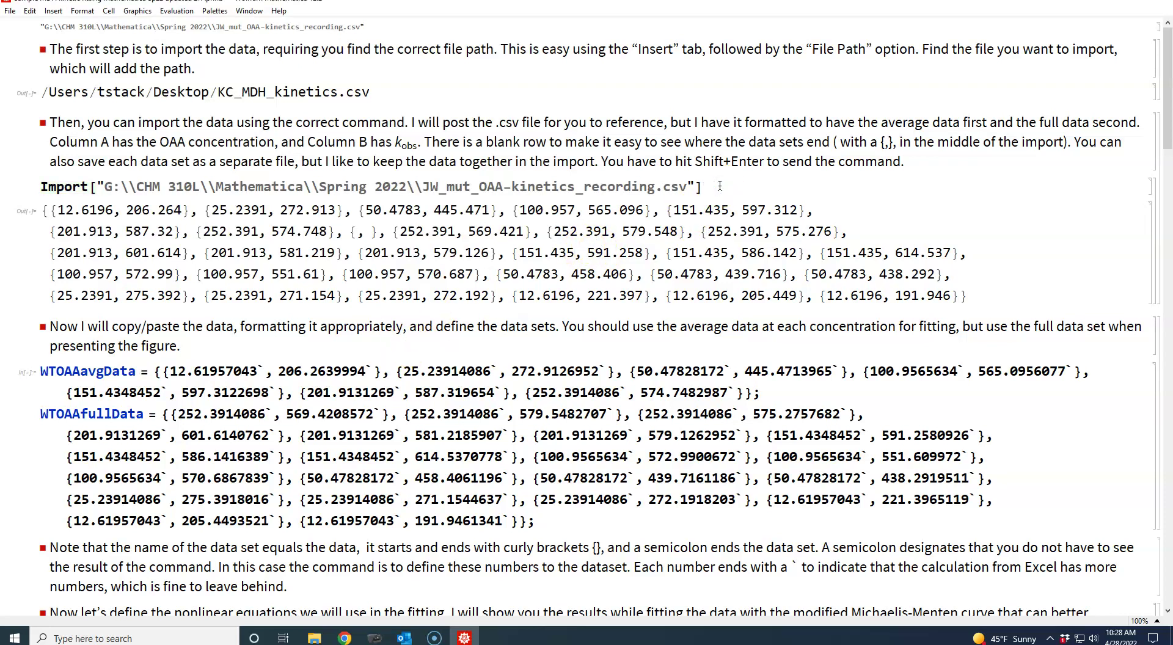
{"action": "key", "text": "shift+Return"}
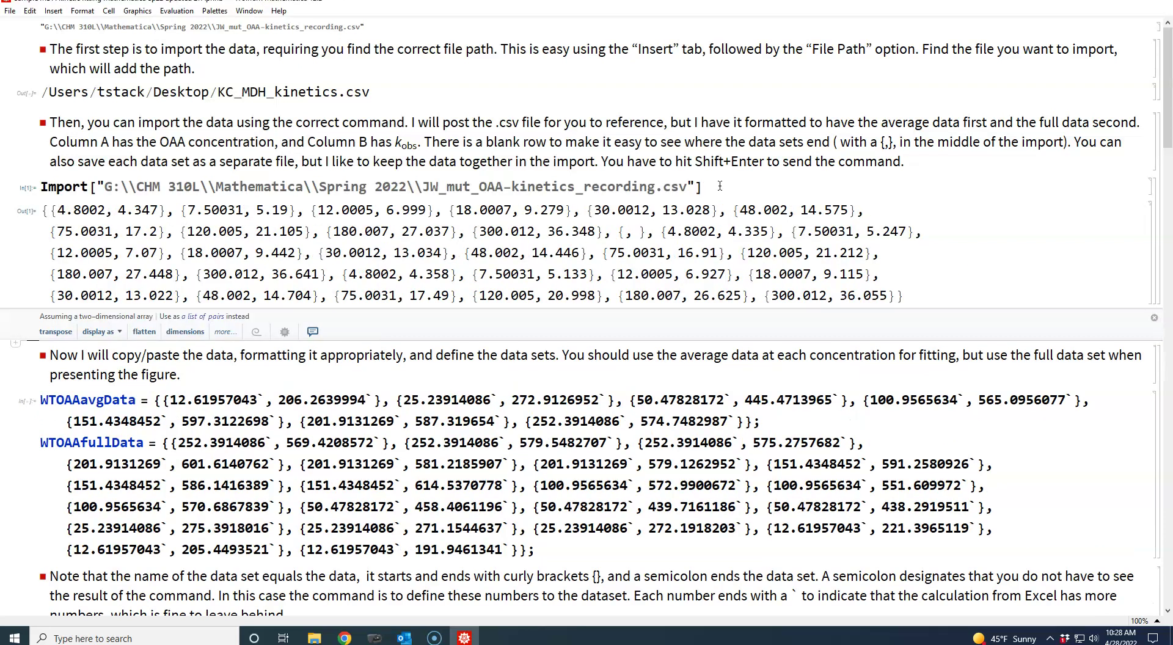
- Replace the number pairs in the WTOAAavgData definition with the average data pairs preceding the empty pair in the import output
{"action": "left_click", "coordinate": [180, 428]}
{"action": "left_click_drag", "start_coordinate": [50, 211], "coordinate": [601, 233]}
{"action": "right_click", "coordinate": [503, 227]}
{"action": "left_click", "coordinate": [520, 245]}
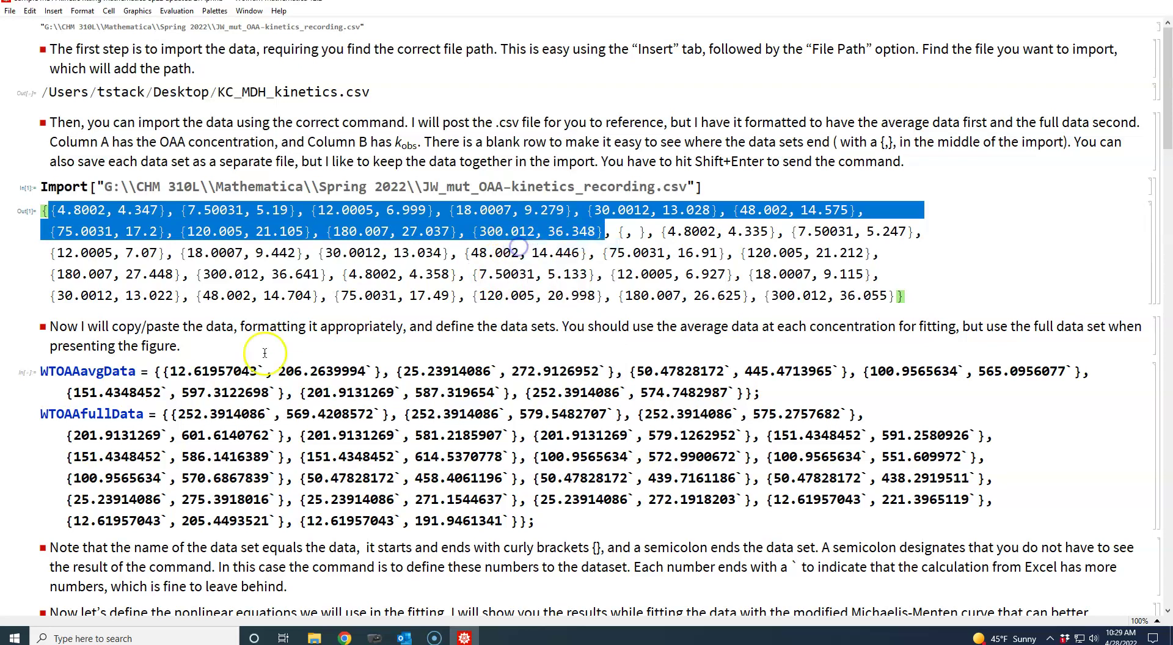
{"action": "left_click_drag", "start_coordinate": [160, 372], "coordinate": [744, 394]}
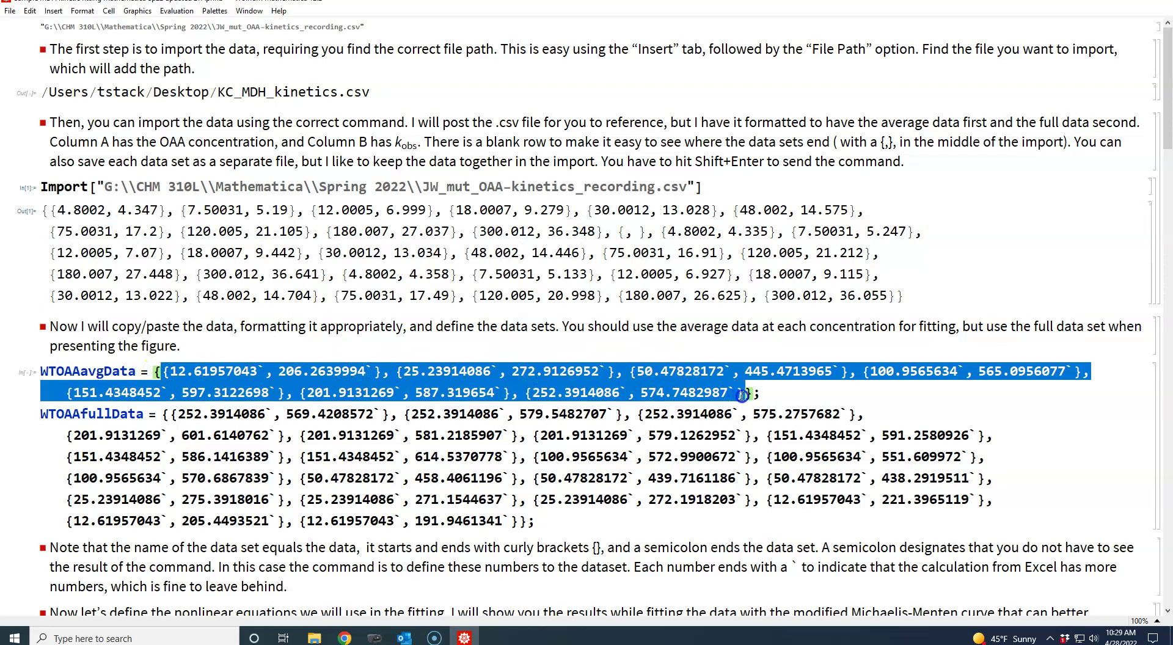
{"action": "right_click", "coordinate": [675, 385]}
{"action": "left_click", "coordinate": [704, 107]}
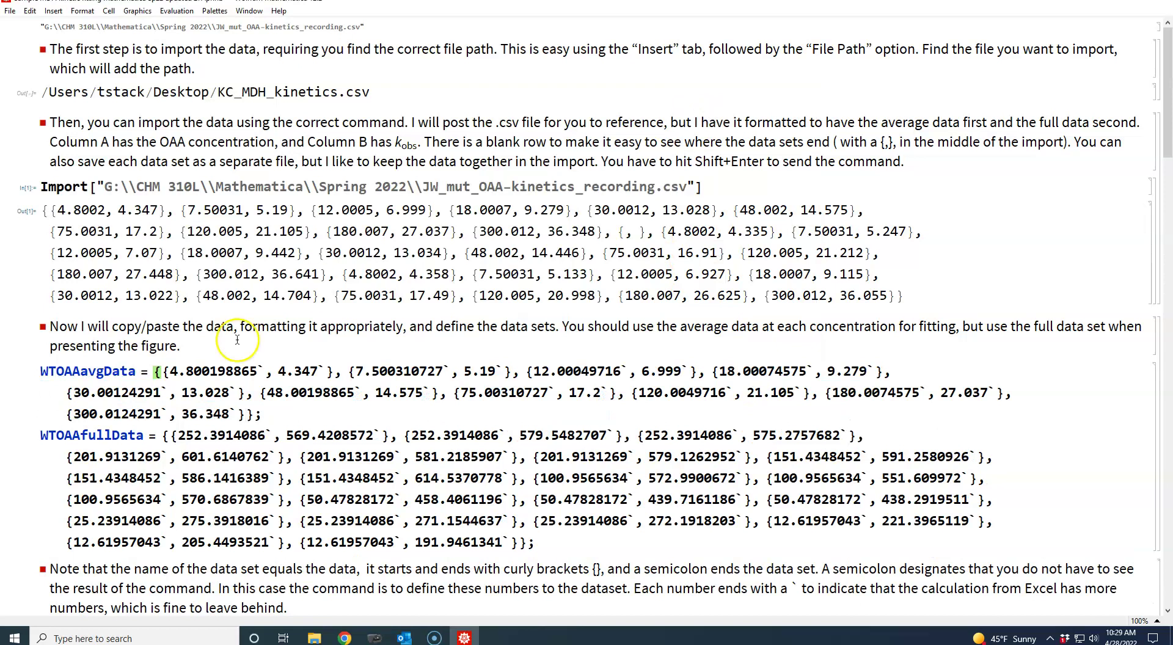
- Rename the average data set WTOAAavgData as JWMTOAAavgData
{"action": "left_click", "coordinate": [58, 371]}
{"action": "key", "text": "BackSpace"}
{"action": "key", "text": "BackSpace"}
{"action": "type", "text": "JWMT"}
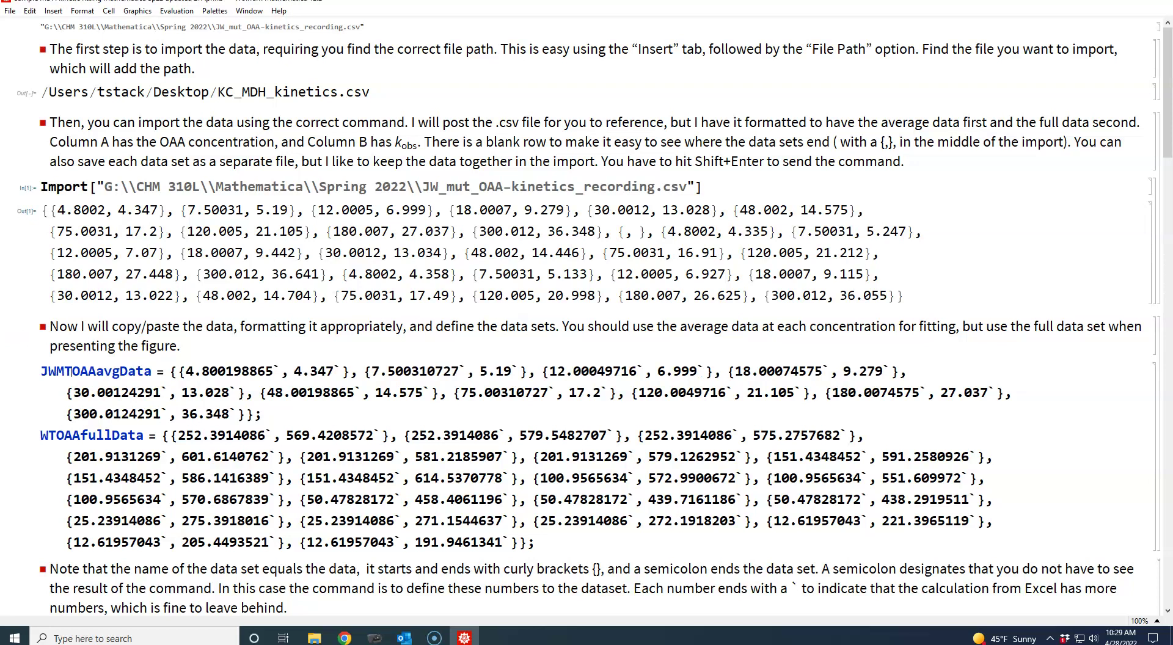
- Replace the number pairs in the WTOAAfullData definition with the full data pairs following the empty pair in the import output
{"action": "left_click", "coordinate": [662, 235]}
{"action": "left_click_drag", "start_coordinate": [661, 235], "coordinate": [893, 296]}
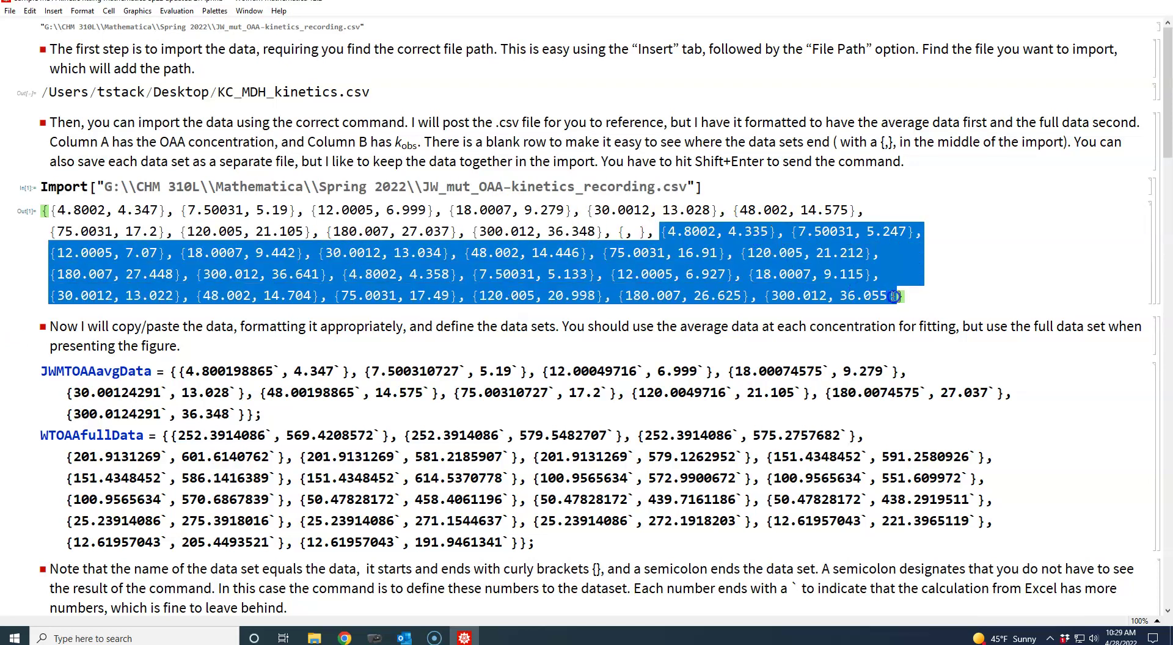
{"action": "right_click", "coordinate": [733, 264]}
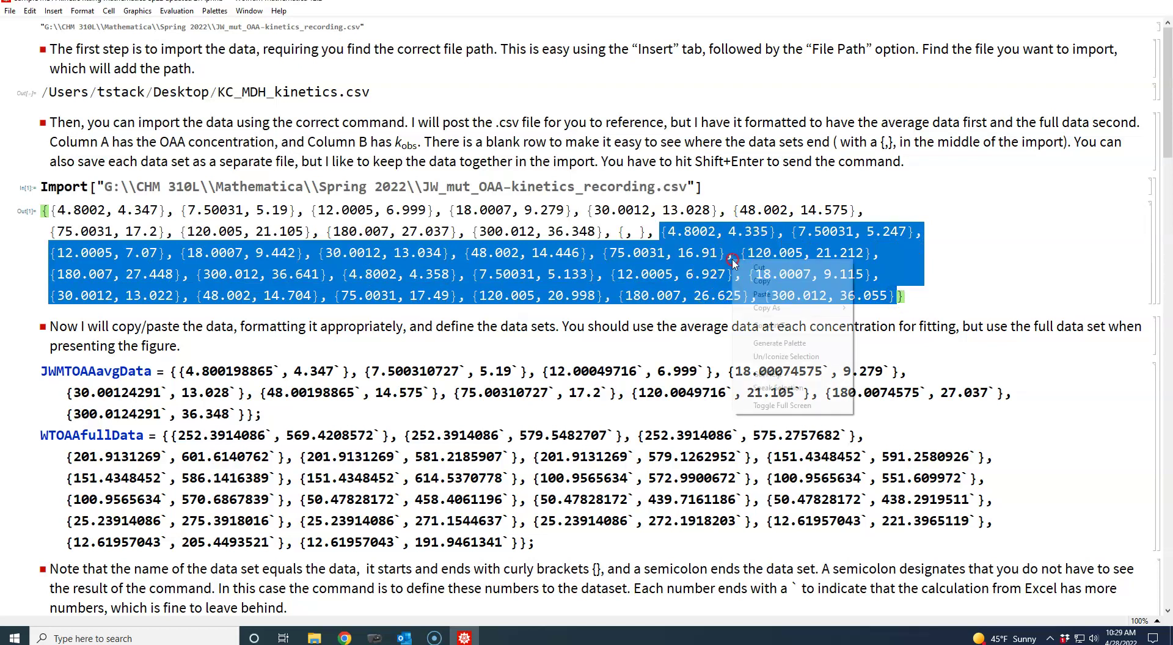
{"action": "left_click", "coordinate": [757, 281]}
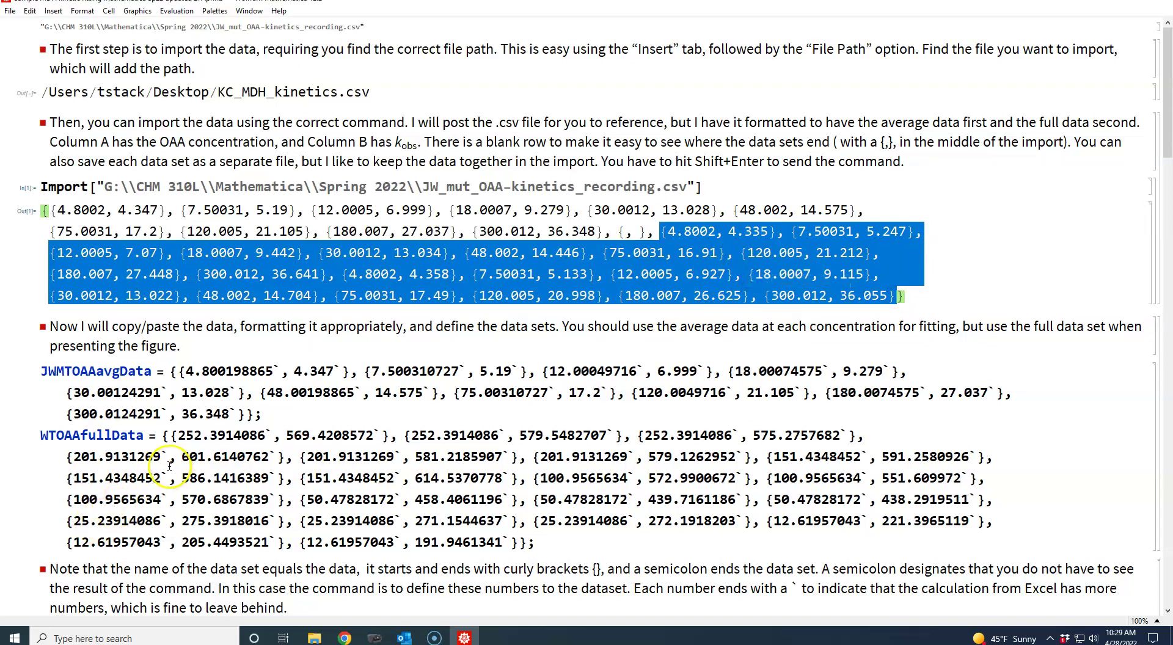
{"action": "left_click_drag", "start_coordinate": [172, 437], "coordinate": [514, 544]}
{"action": "right_click", "coordinate": [482, 517]}
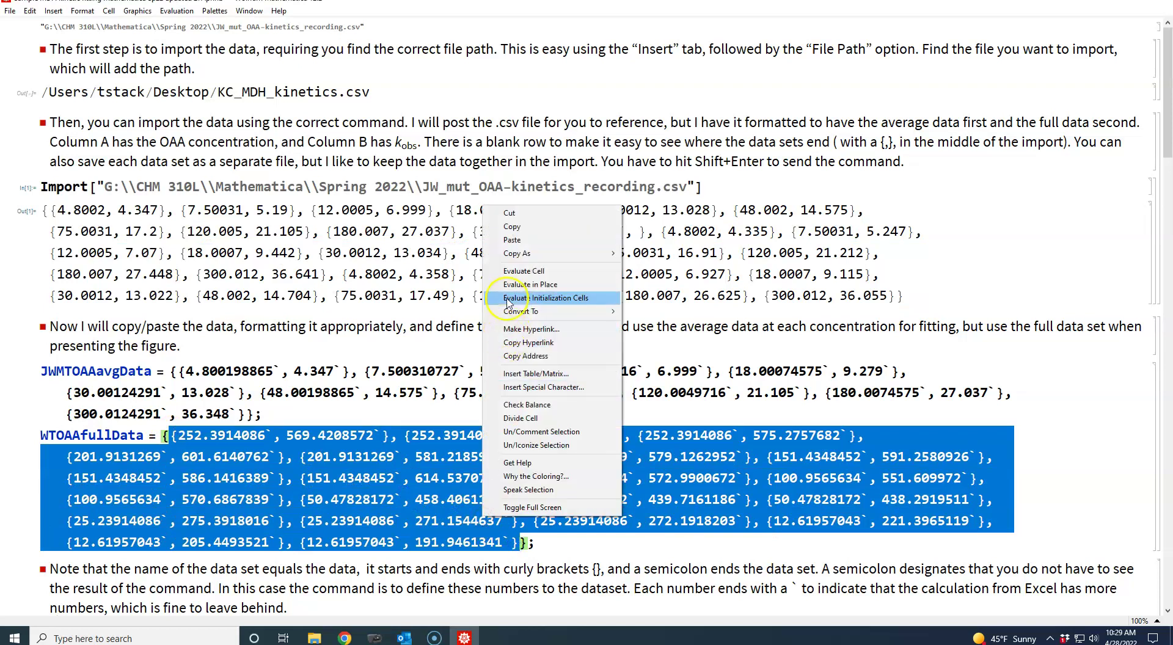
{"action": "left_click", "coordinate": [520, 243]}
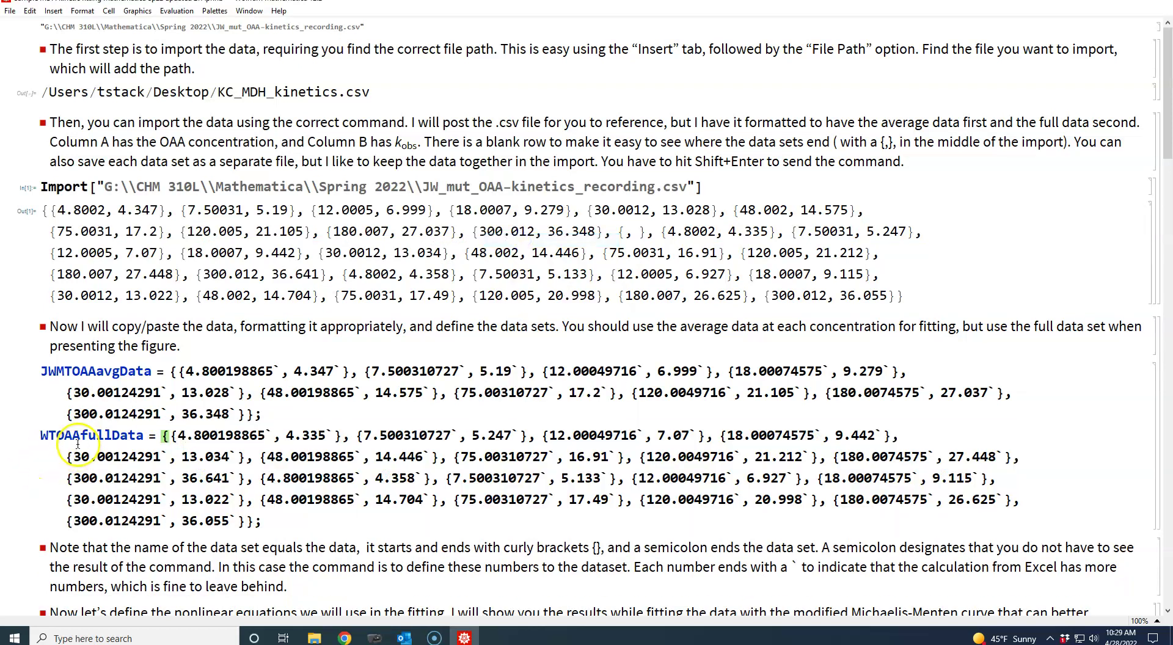
- Rename the full data set WTOAAfullData as JWMTOAAfullData
{"action": "left_click", "coordinate": [58, 435]}
{"action": "key", "text": "BackSpace"}
{"action": "key", "text": "BackSpace"}
{"action": "type", "text": "JWM"}
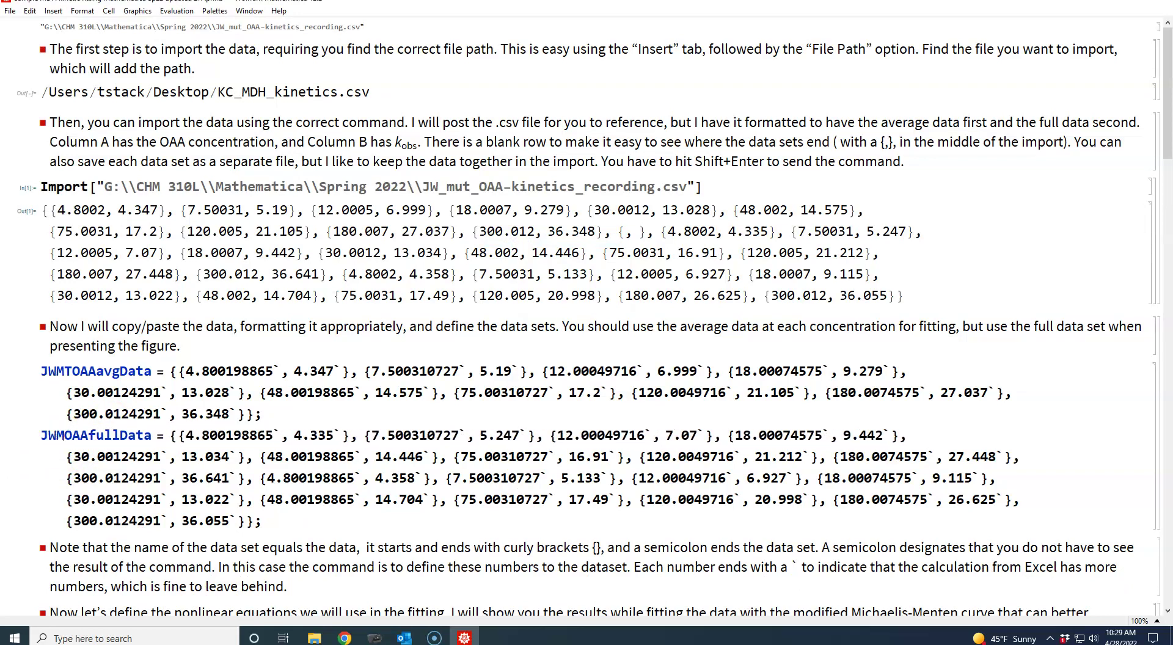
{"action": "type", "text": "T"}
- Evaluate the cell that defines the JWMTOAAavgData and JWMTOAAfullData data sets
{"action": "left_click", "coordinate": [216, 462]}
{"action": "left_click", "coordinate": [270, 420]}
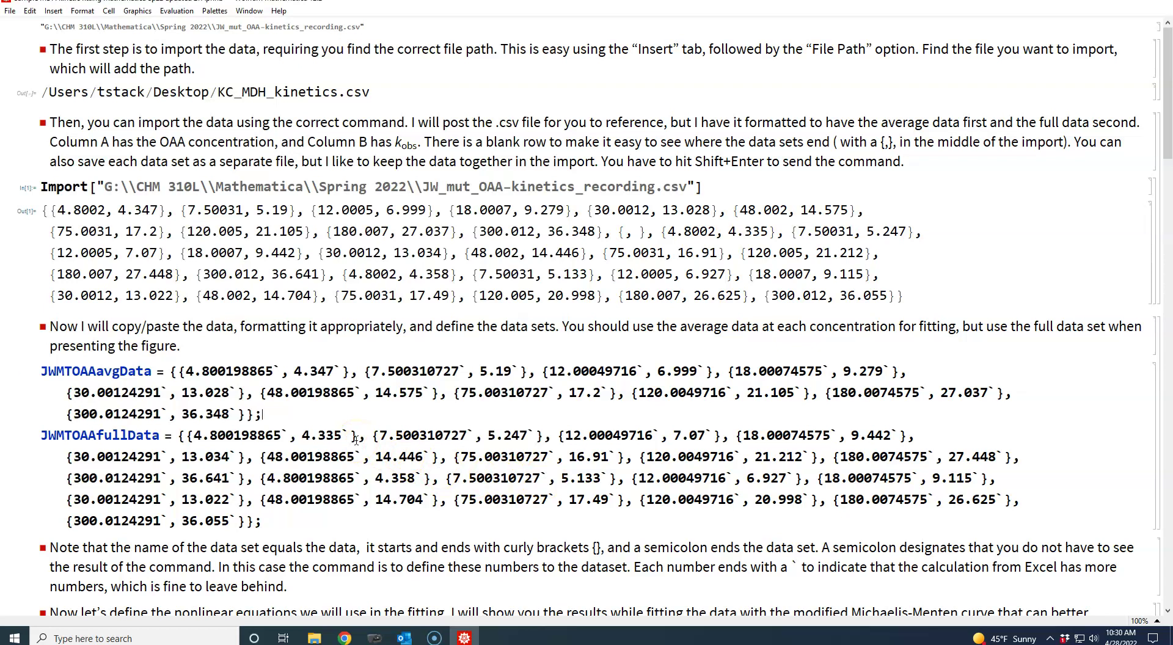
{"action": "key", "text": "shift+Return"}
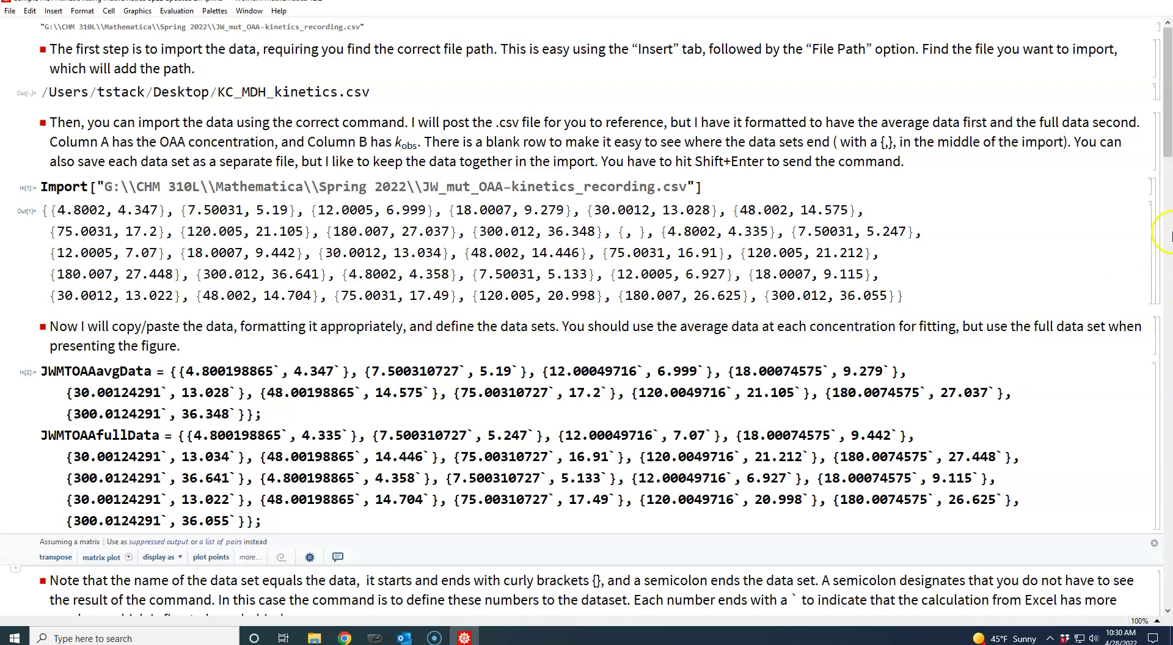
- Evaluate the ModifiedMM equation definition to make the modified Michaelis-Menten model available for fitting
{"action": "left_click_drag", "start_coordinate": [1167, 141], "coordinate": [1156, 226]}
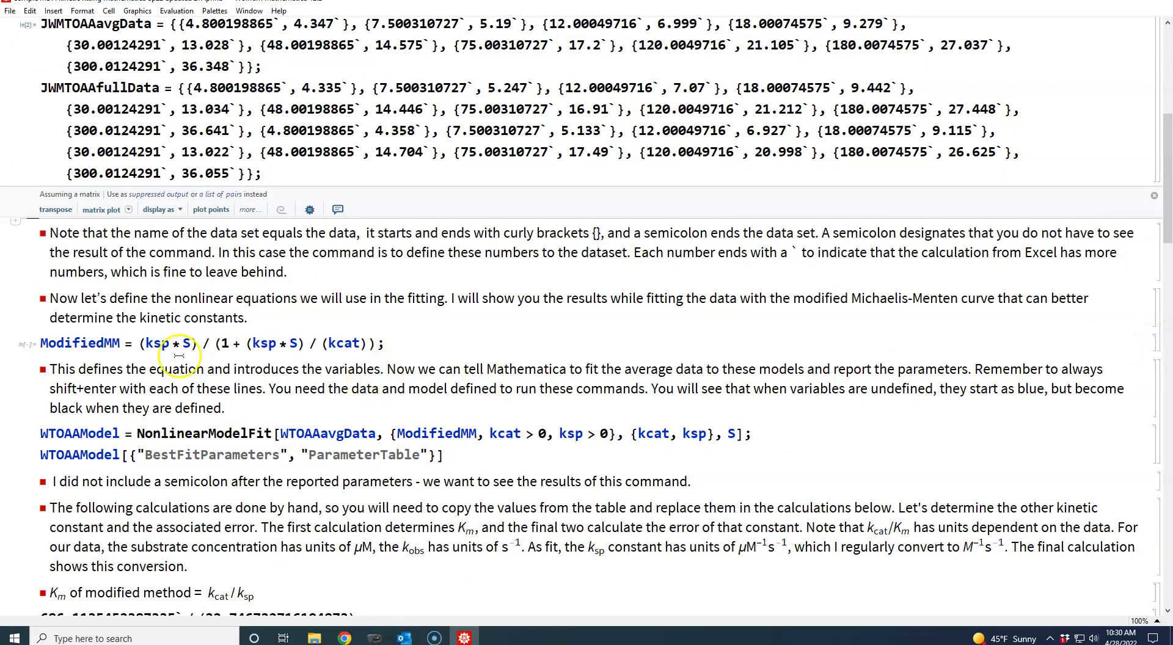
{"action": "left_click", "coordinate": [125, 344]}
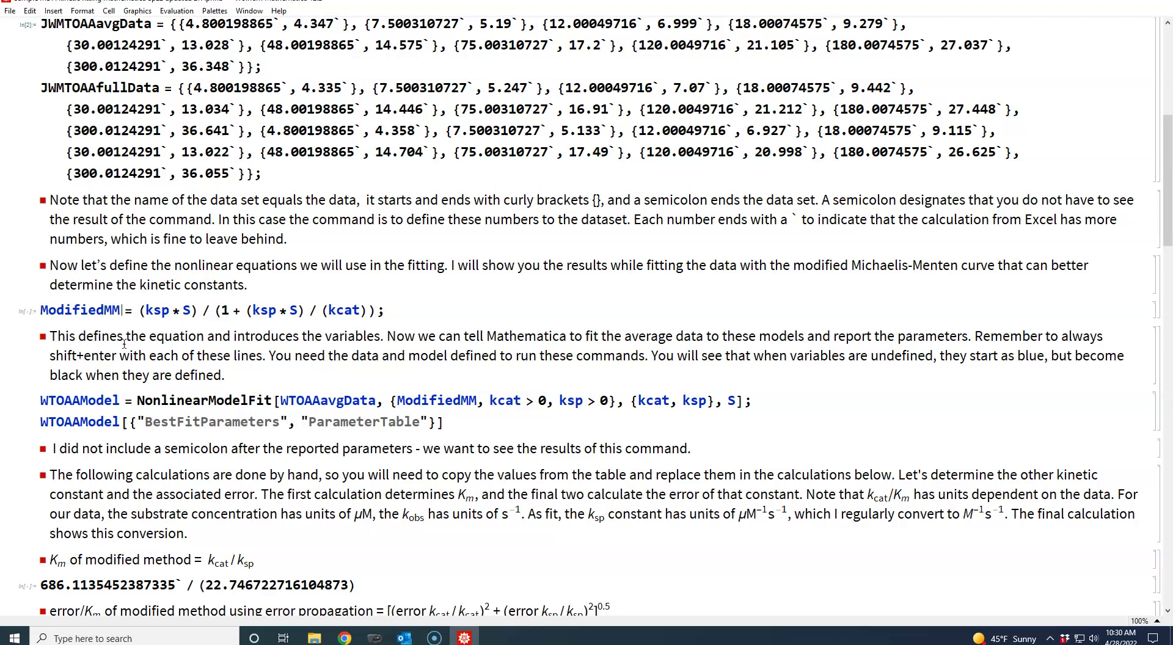
{"action": "key", "text": "shift+Return"}
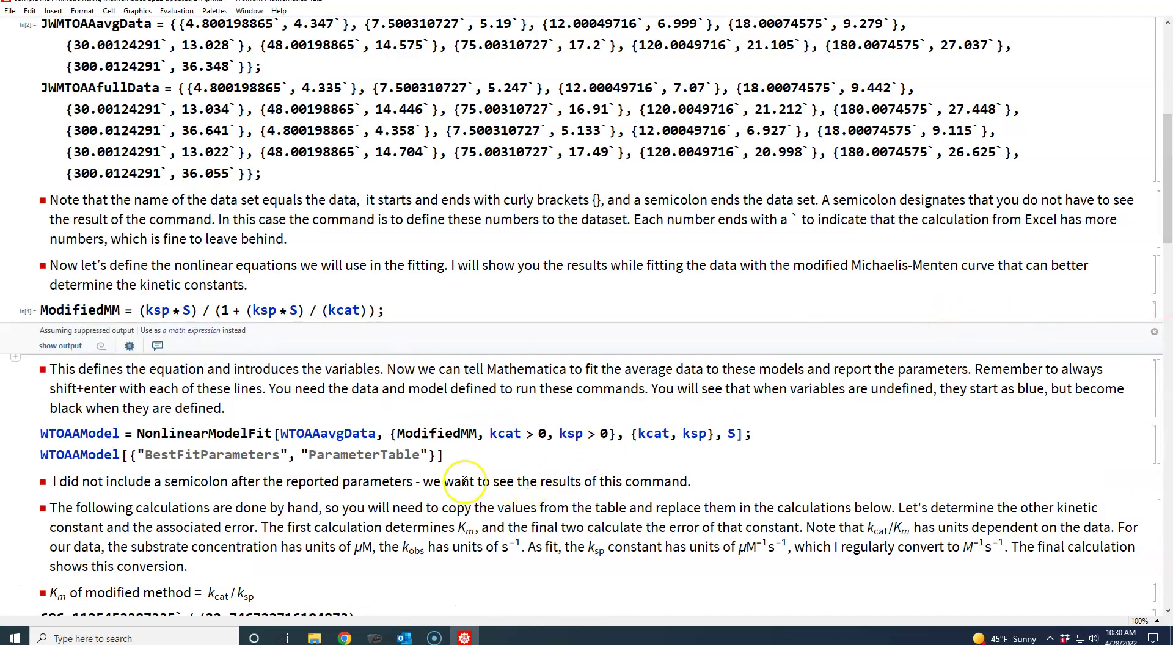
- Rename the model assigned to the NonlinearModelFit command from WTOAAModel to JWMTOAAModel
{"action": "left_click", "coordinate": [56, 436]}
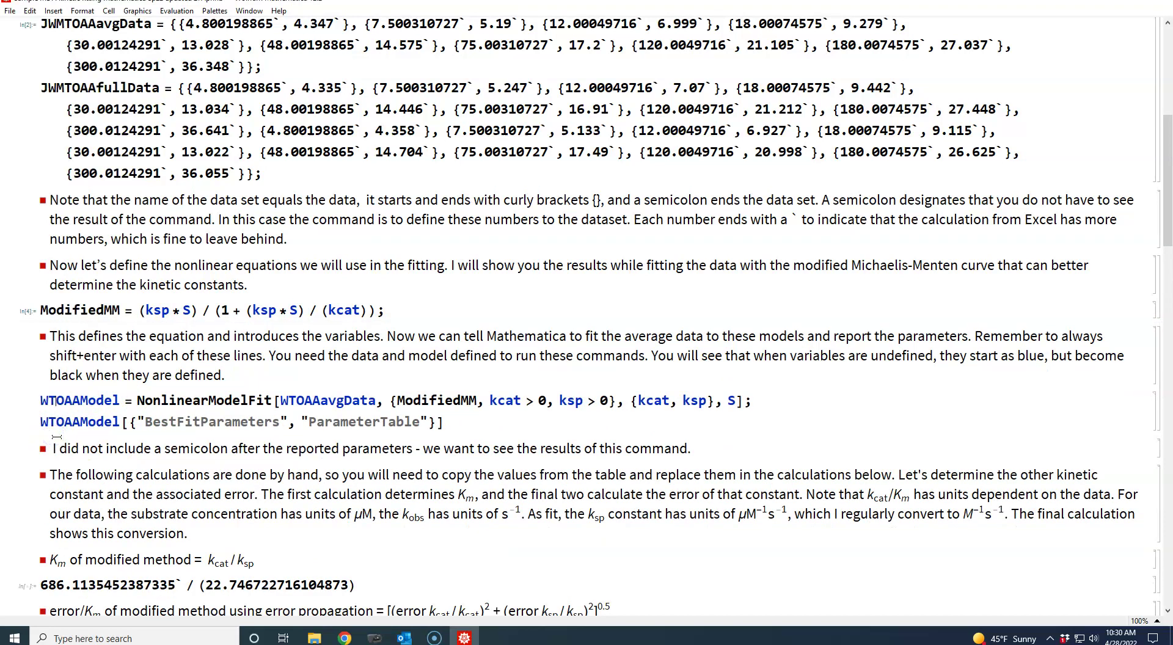
{"action": "key", "text": "BackSpace"}
{"action": "key", "text": "BackSpace"}
{"action": "type", "text": "J"}
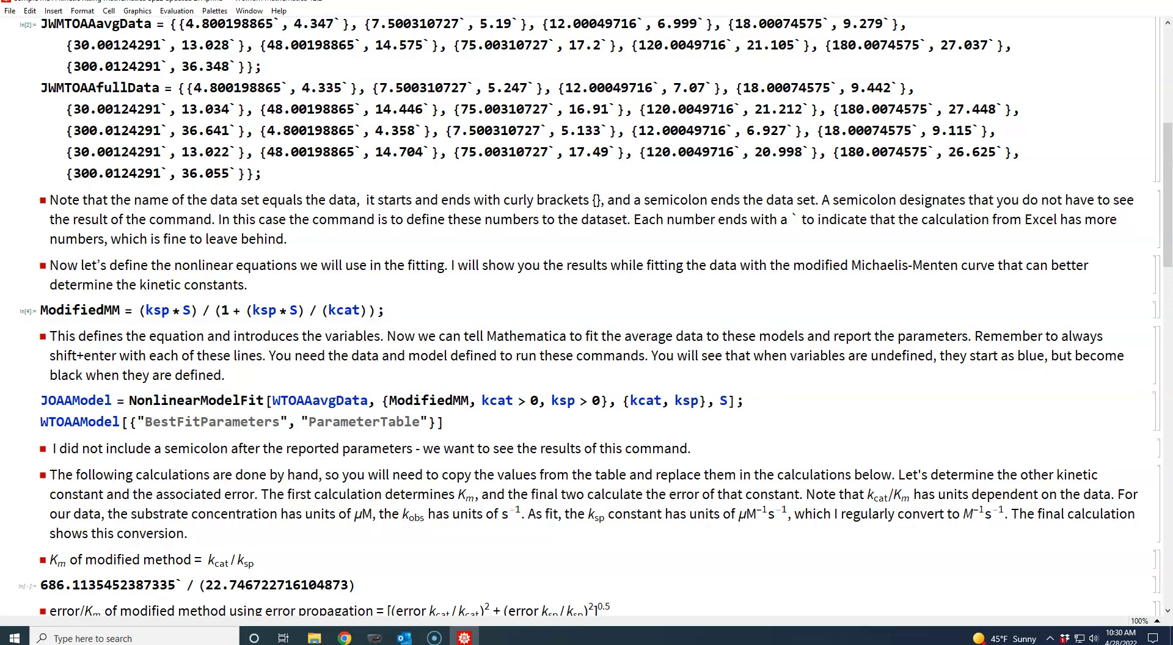
{"action": "type", "text": "W"}
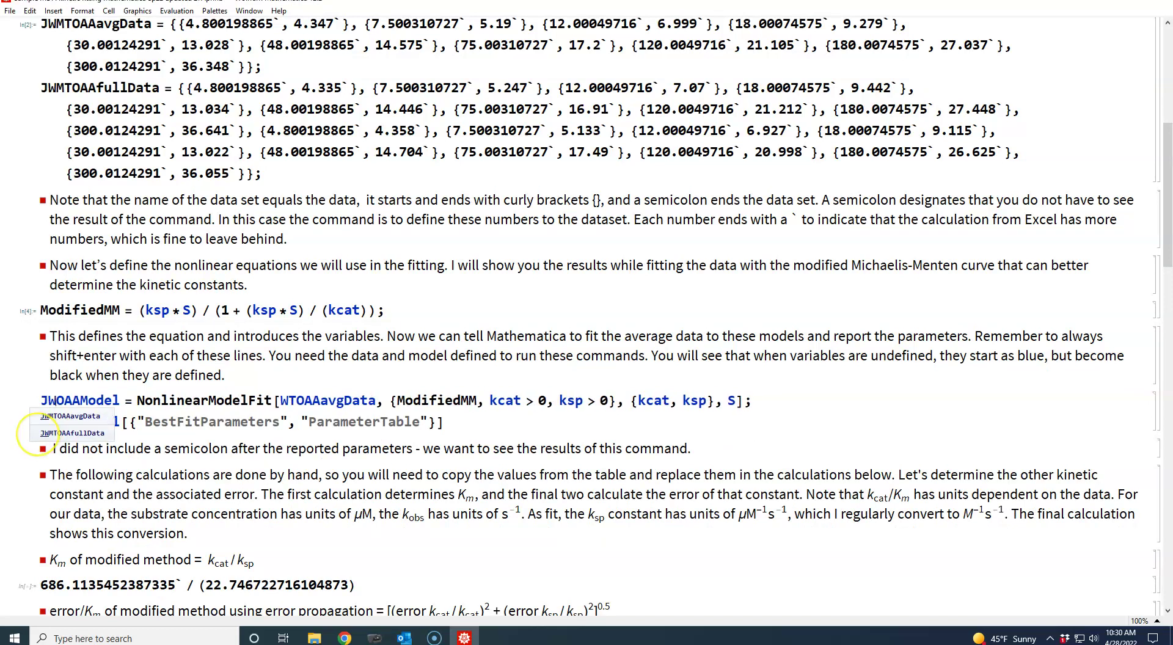
{"action": "left_click", "coordinate": [72, 454]}
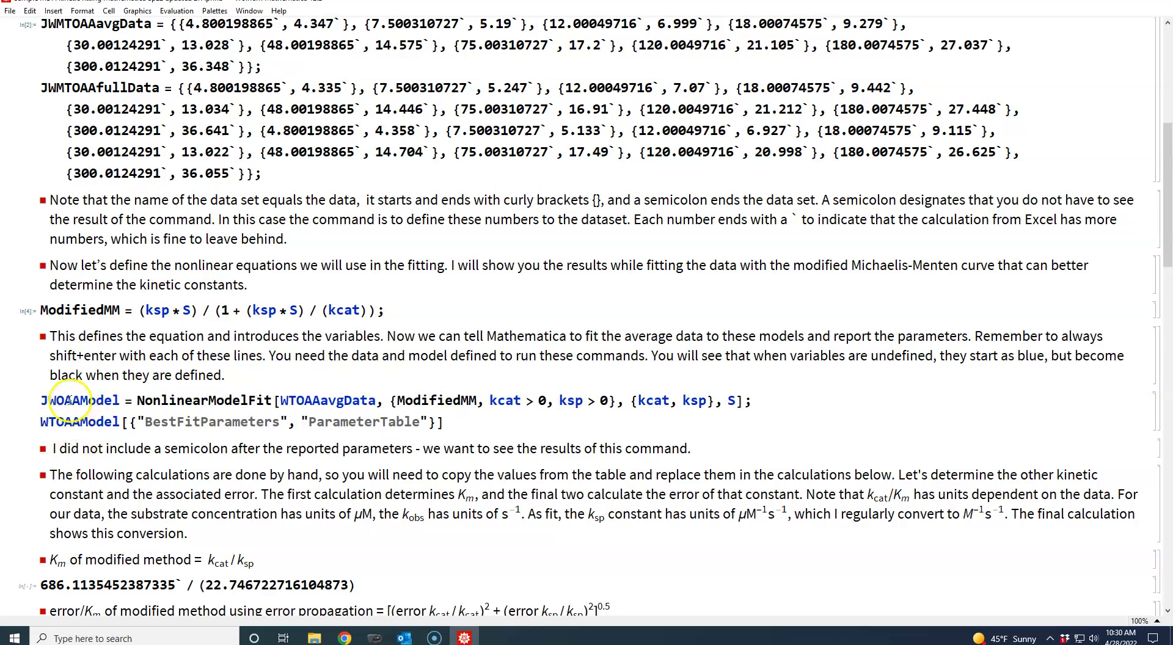
{"action": "left_click", "coordinate": [64, 400]}
{"action": "type", "text": "M"}
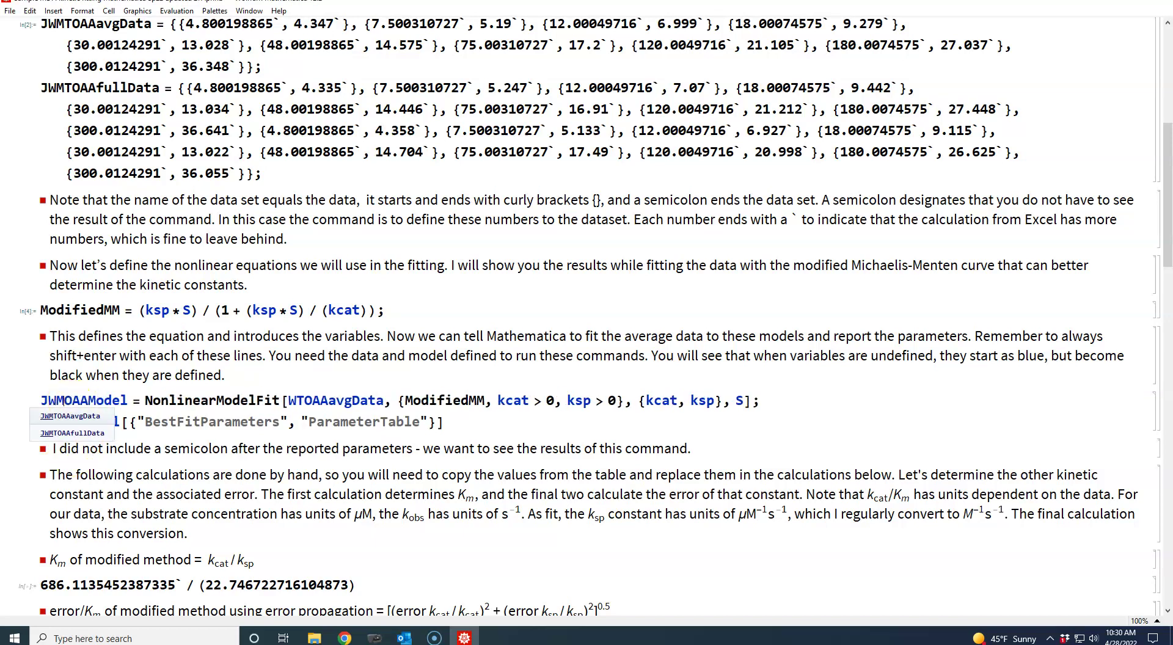
{"action": "left_click", "coordinate": [70, 416]}
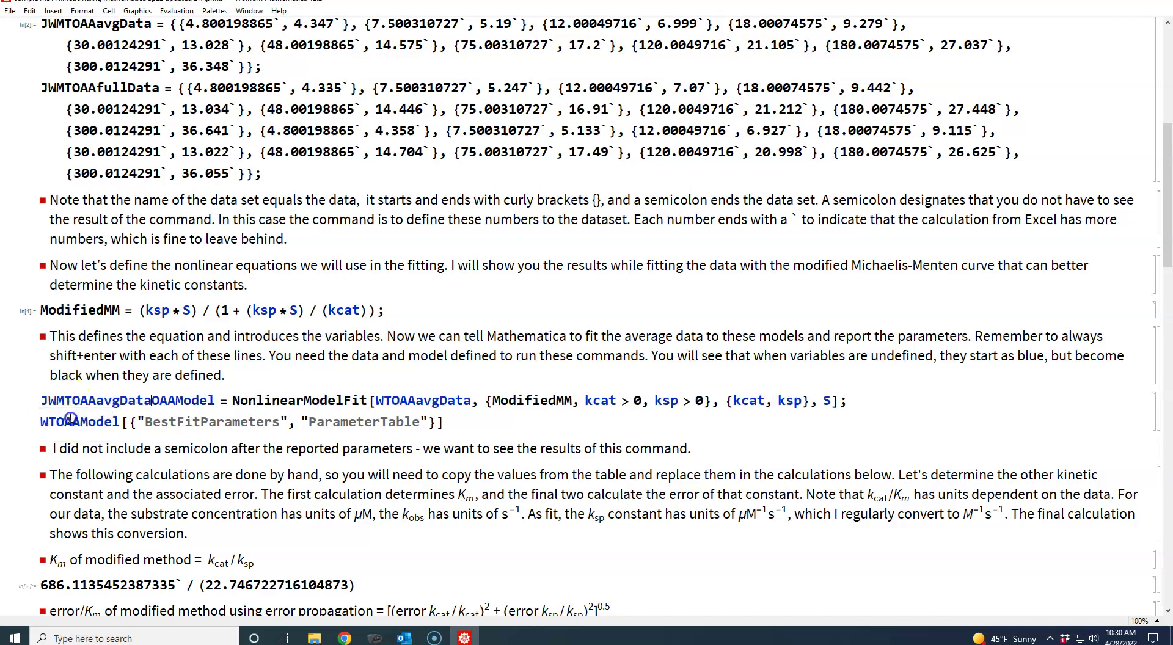
{"action": "left_click", "coordinate": [54, 422]}
{"action": "key", "text": "BackSpace"}
{"action": "key", "text": "BackSpace"}
{"action": "key", "text": "BackSpace"}
{"action": "key", "text": "BackSpace"}
{"action": "key", "text": "BackSpace"}
{"action": "key", "text": "BackSpace"}
{"action": "key", "text": "BackSpace"}
{"action": "key", "text": "BackSpace"}
{"action": "key", "text": "BackSpace"}
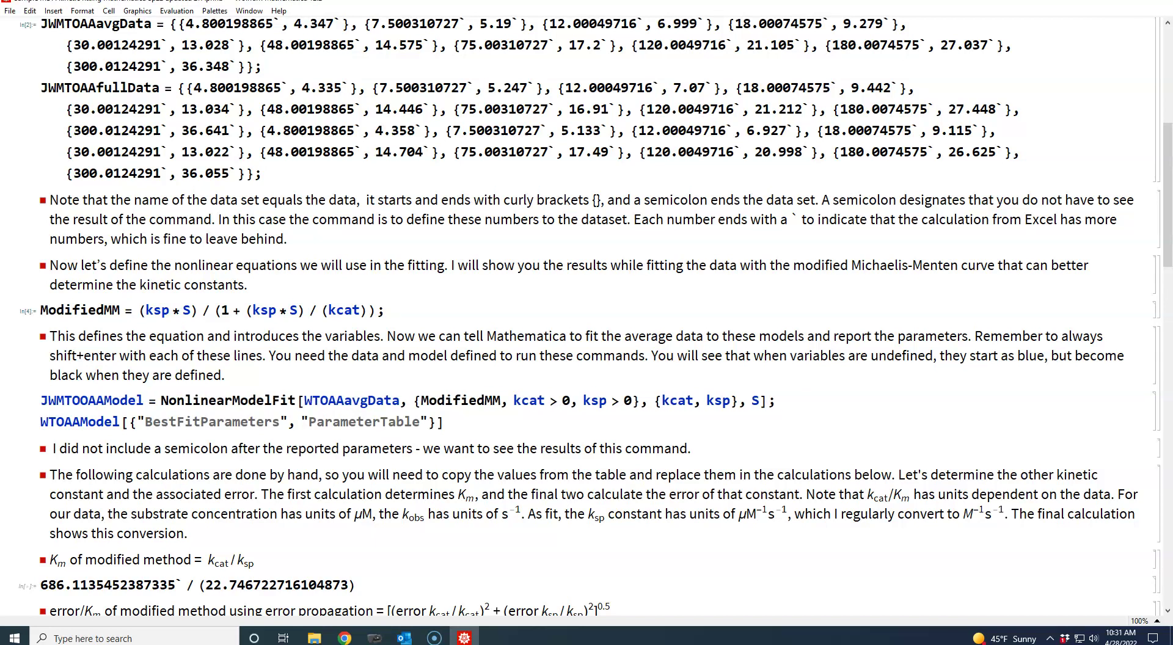
{"action": "key", "text": "BackSpace"}
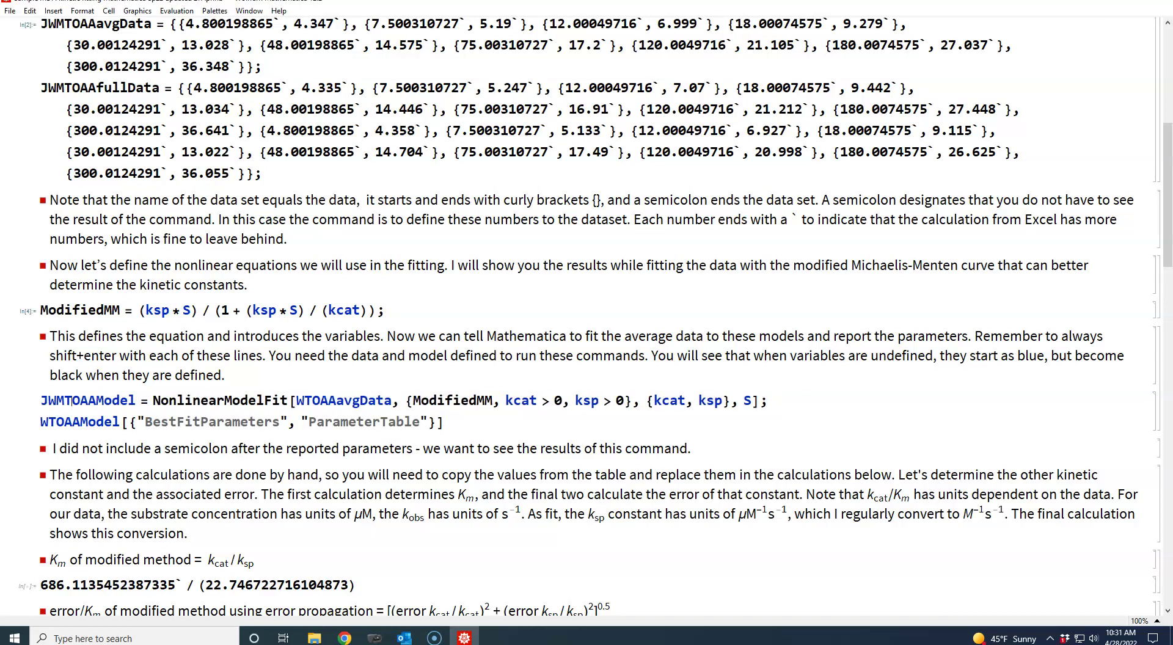
- Change the data set fitted by the NonlinearModelFit command from WTOAAavgData to JWMTOAAavgData
{"action": "left_click", "coordinate": [318, 400]}
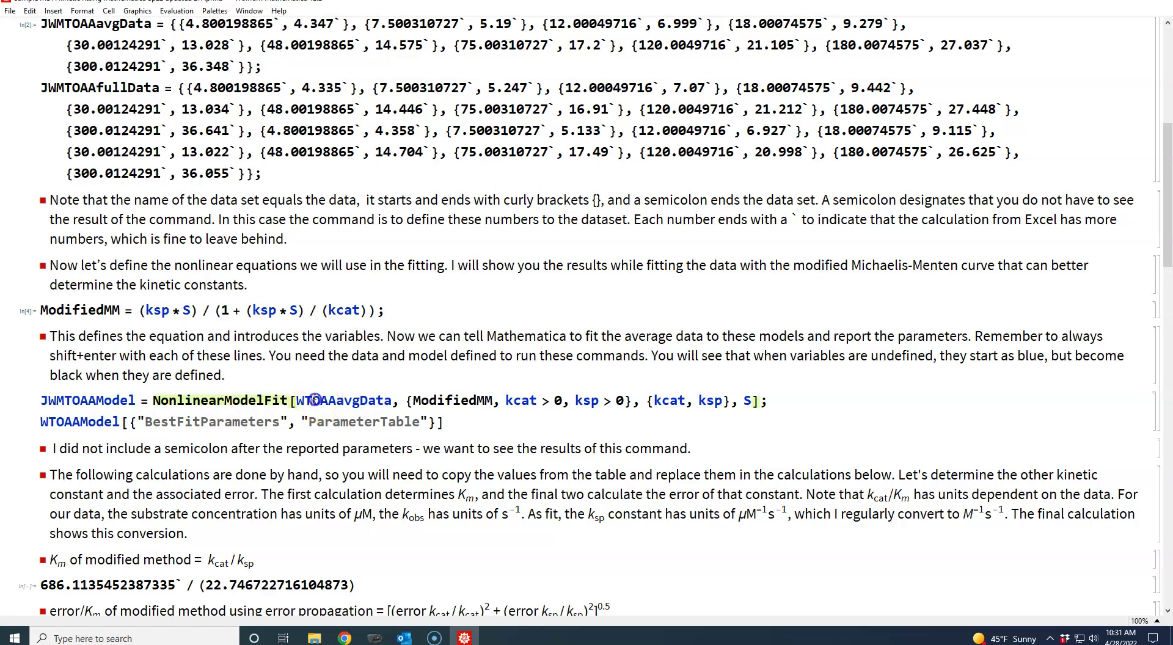
{"action": "key", "text": "BackSpace"}
{"action": "key", "text": "BackSpace"}
{"action": "type", "text": "JW"}
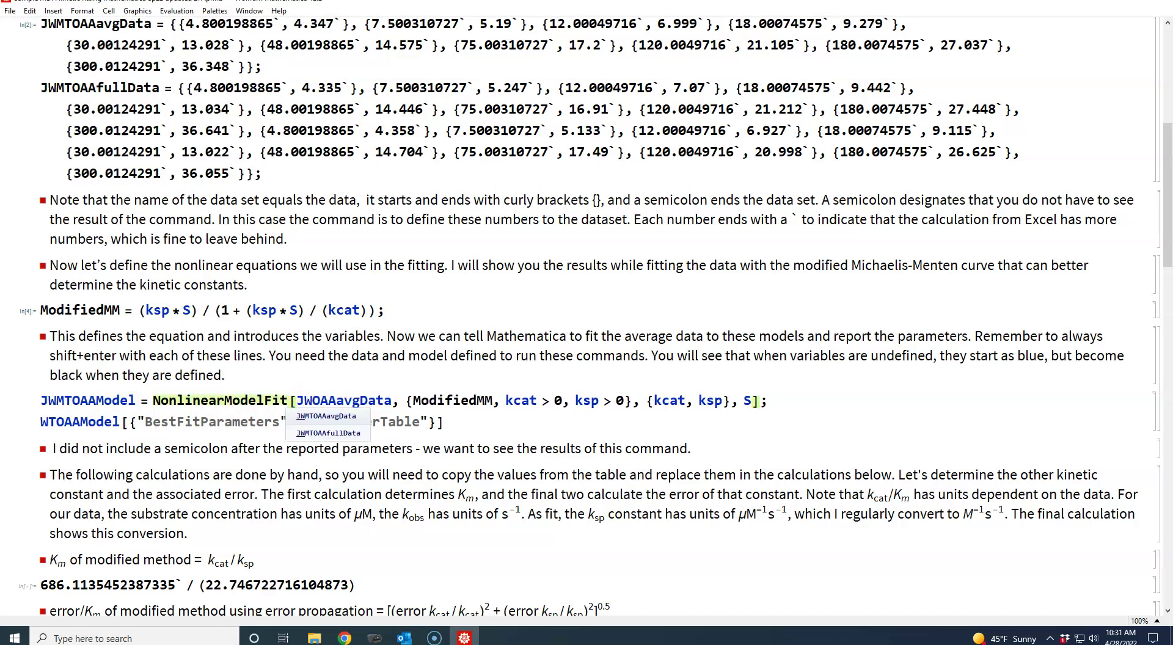
{"action": "left_click", "coordinate": [337, 416]}
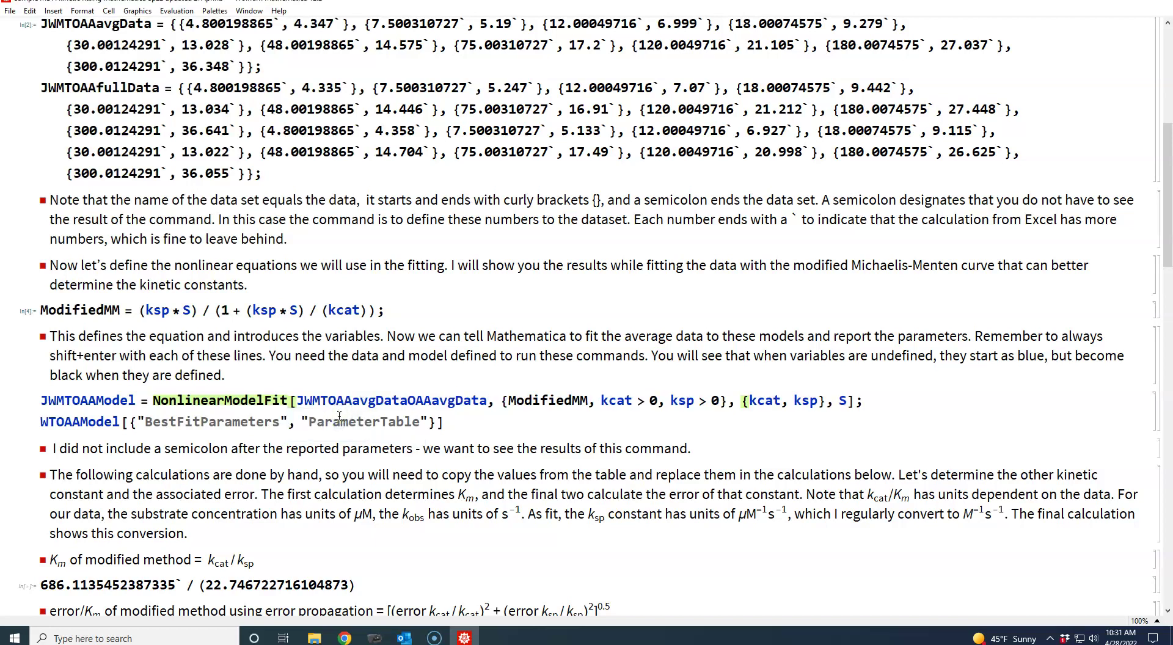
{"action": "key", "text": "Delete"}
{"action": "key", "text": "Delete"}
{"action": "key", "text": "Delete"}
{"action": "key", "text": "Delete"}
{"action": "key", "text": "Delete"}
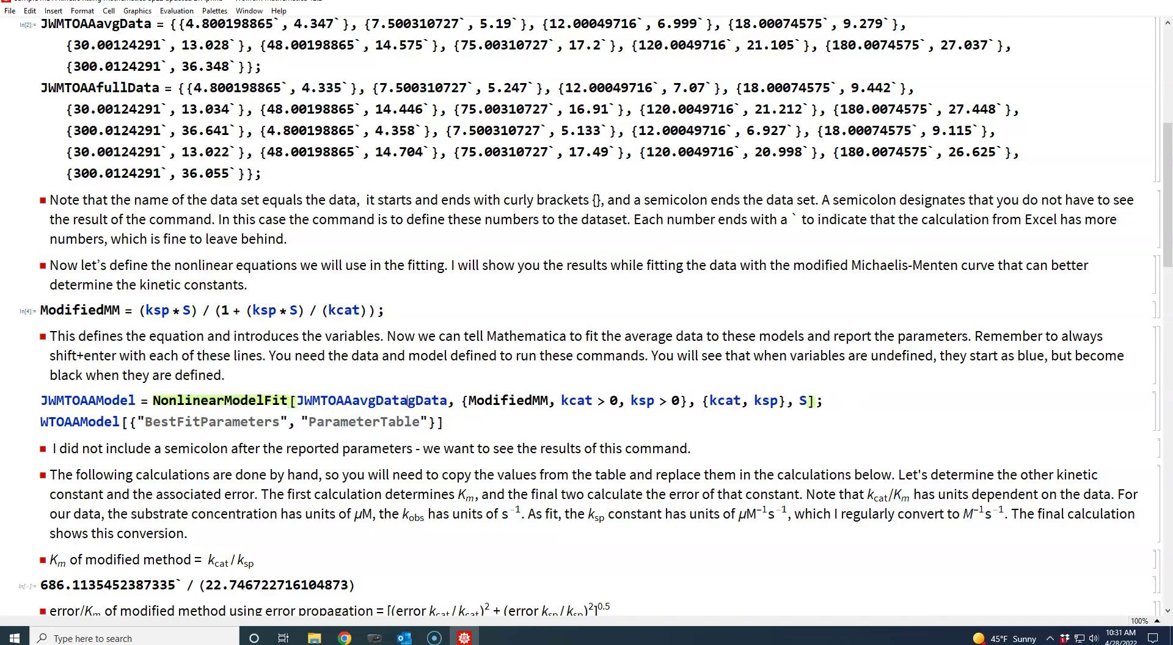
{"action": "key", "text": "Delete"}
{"action": "key", "text": "Delete"}
{"action": "key", "text": "Delete"}
{"action": "key", "text": "Delete"}
{"action": "key", "text": "Delete"}
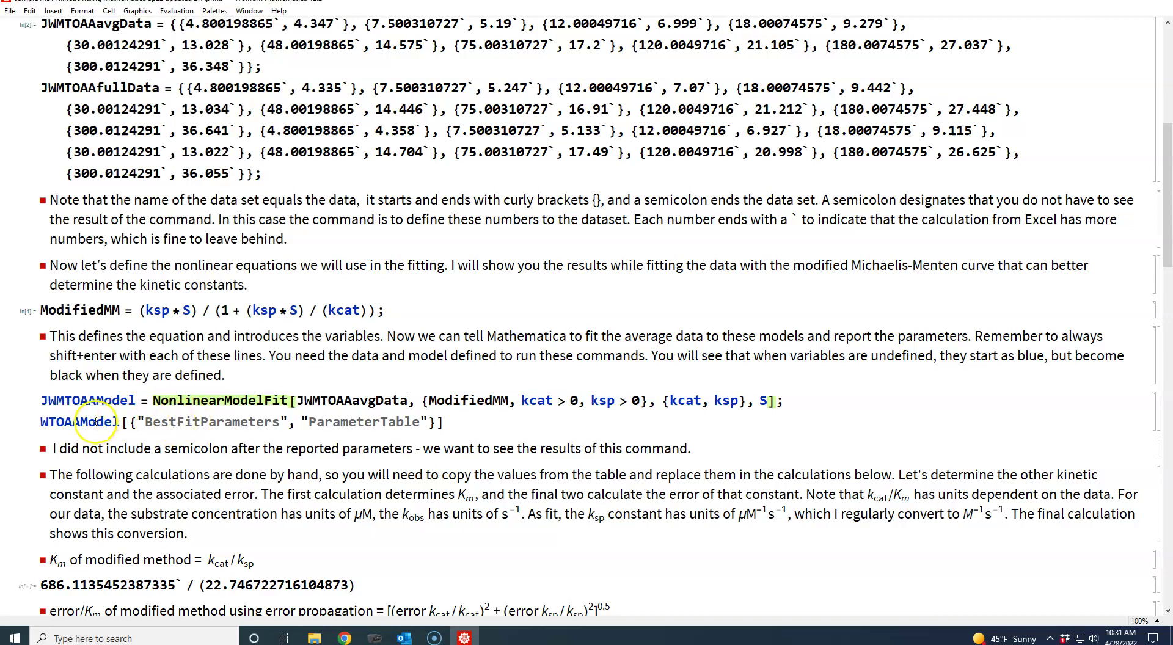
- Rename the model in the BestFitParameters and ParameterTable line to JWMTOAAModel, and evaluate the fitting cell
{"action": "left_click", "coordinate": [57, 422]}
{"action": "key", "text": "BackSpace"}
{"action": "key", "text": "BackSpace"}
{"action": "type", "text": "JW"}
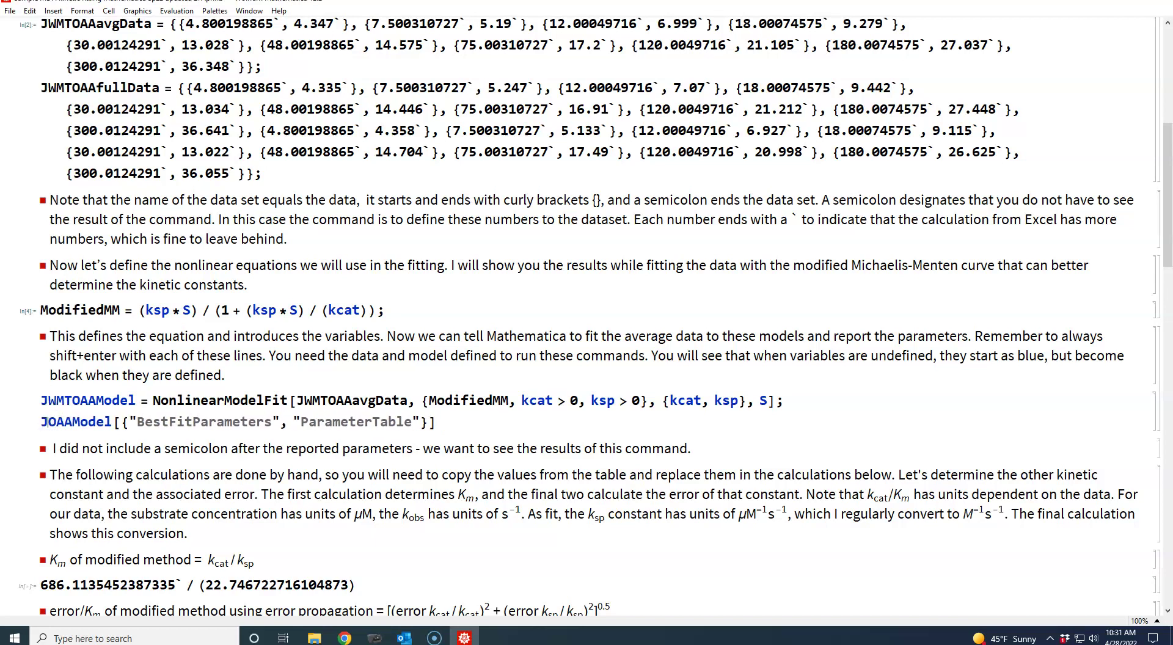
{"action": "type", "text": "M"}
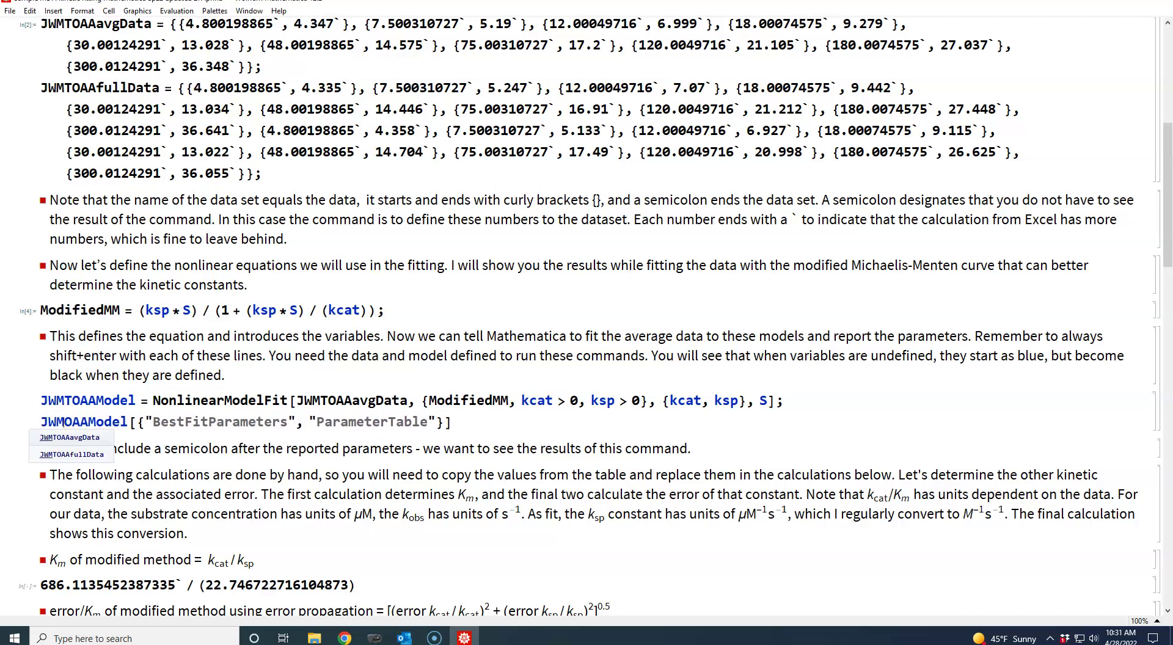
{"action": "type", "text": "T"}
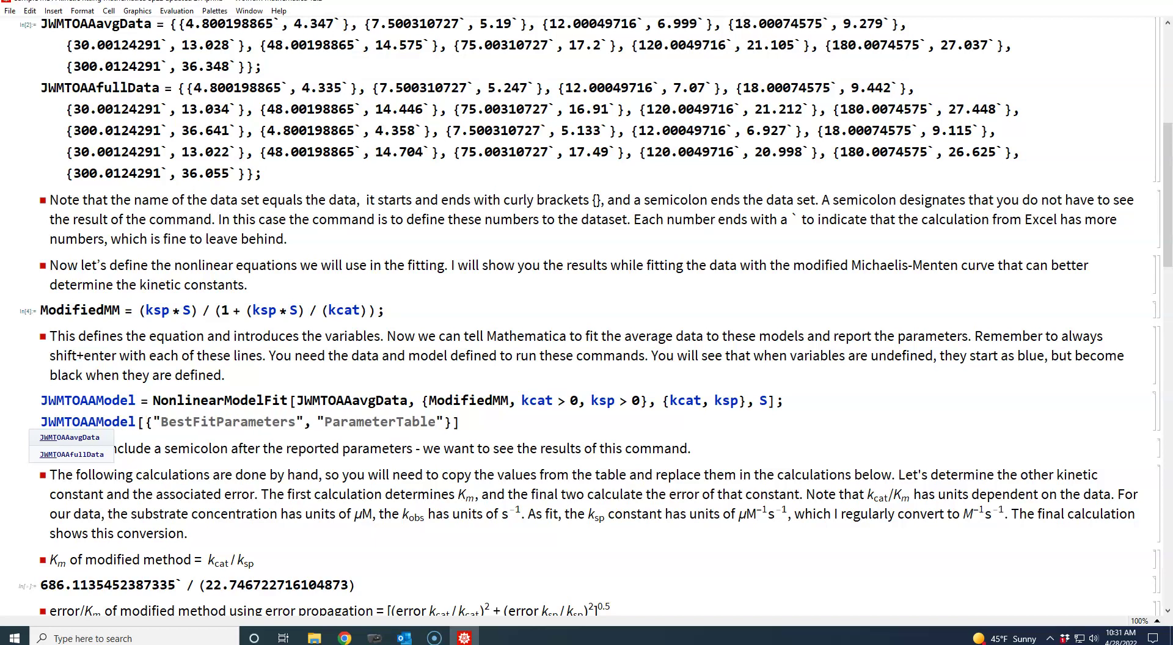
{"action": "left_click", "coordinate": [138, 421]}
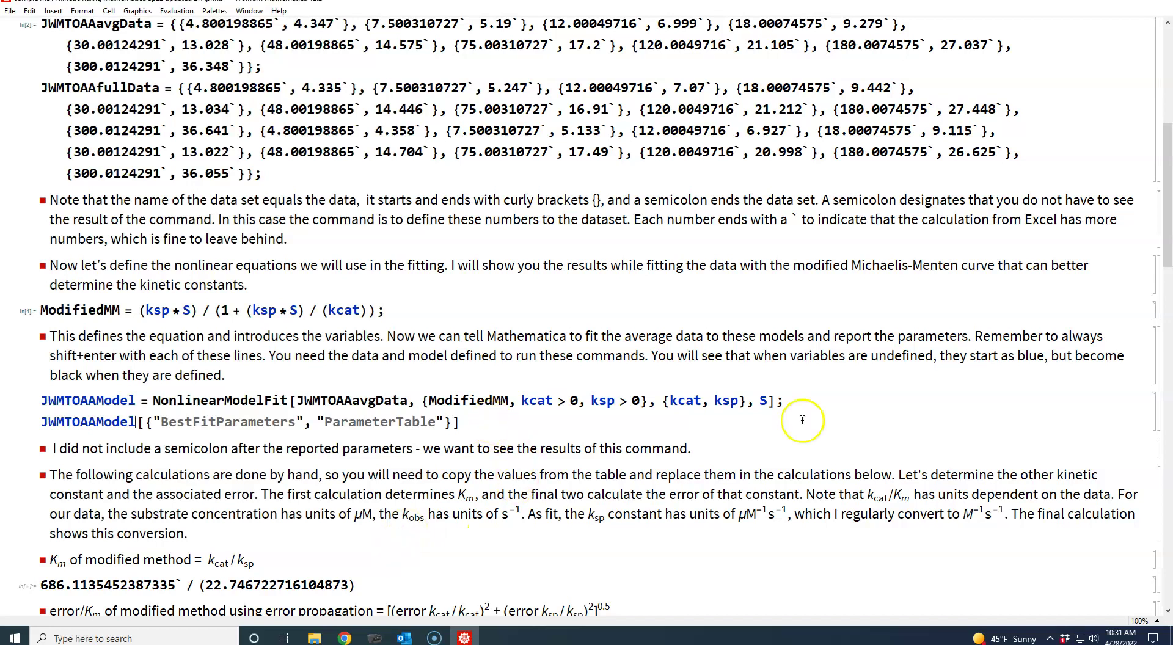
{"action": "left_click", "coordinate": [488, 427]}
{"action": "key", "text": "shift+Return"}
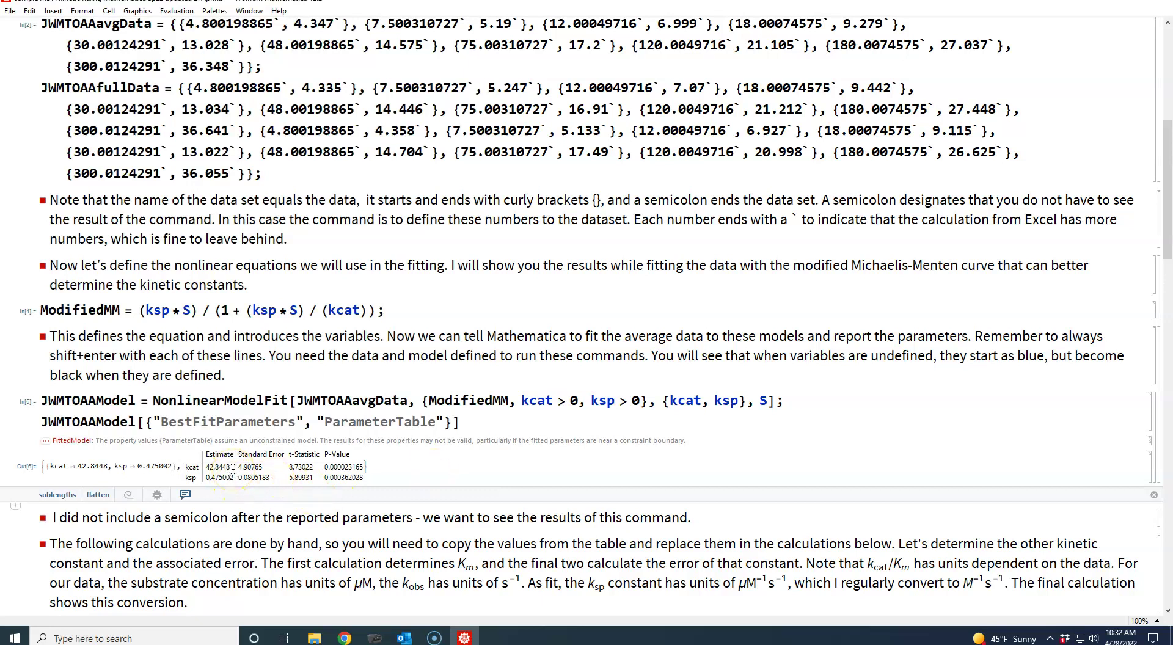
{"action": "right_click", "coordinate": [233, 469]}
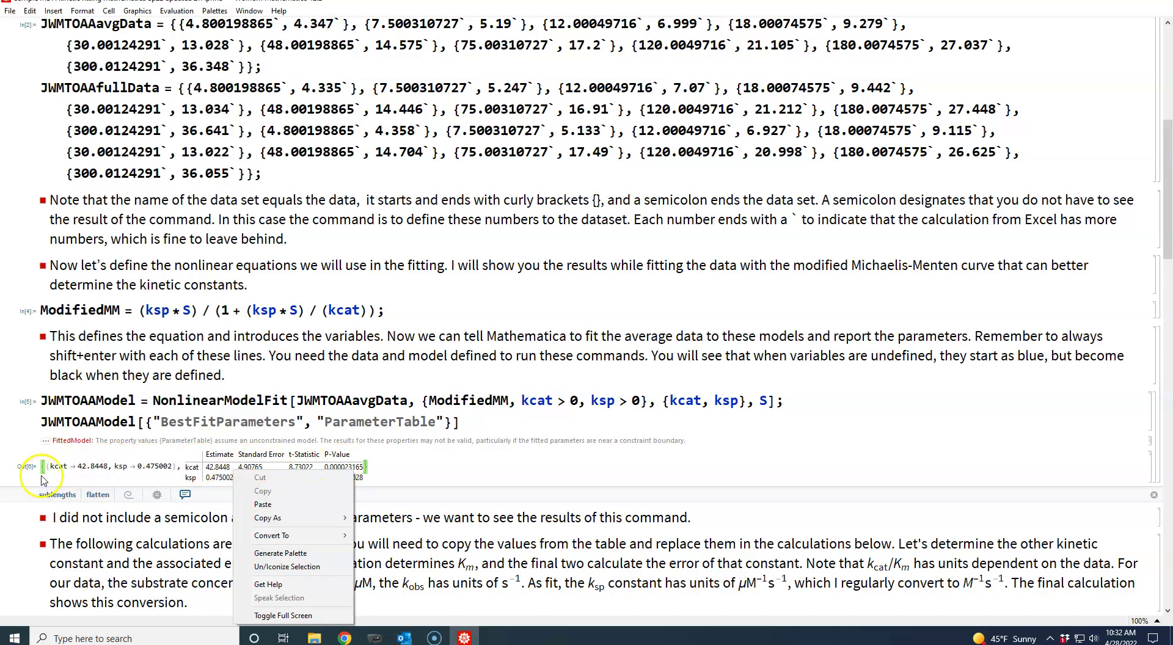
{"action": "left_click", "coordinate": [364, 469]}
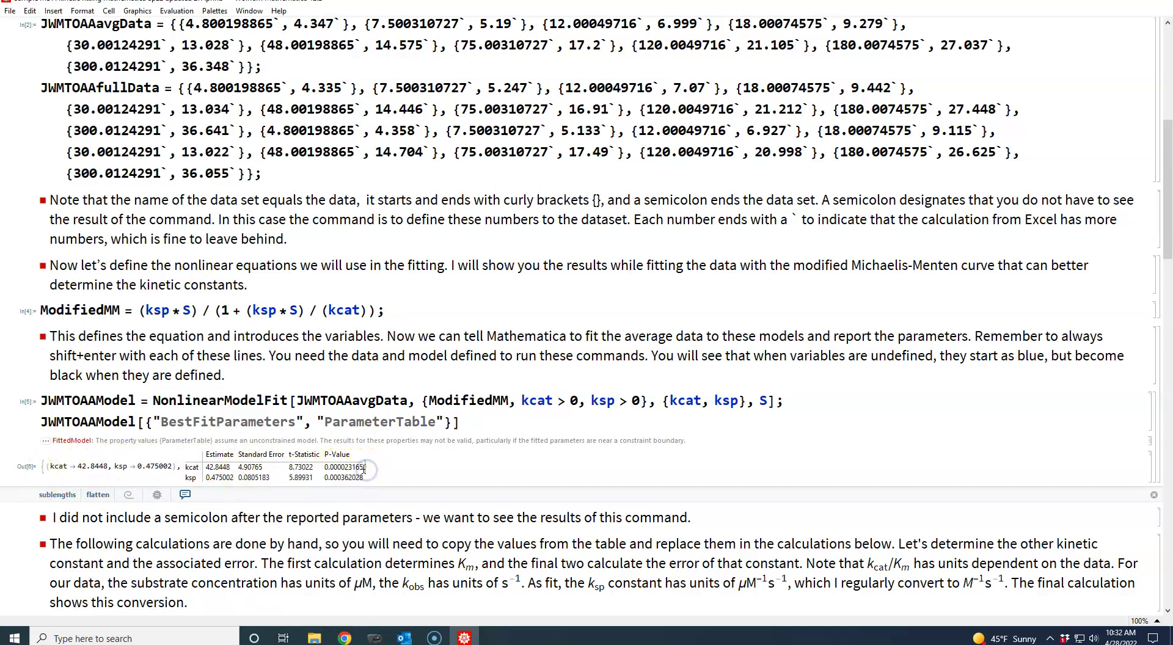
{"action": "left_click", "coordinate": [366, 467]}
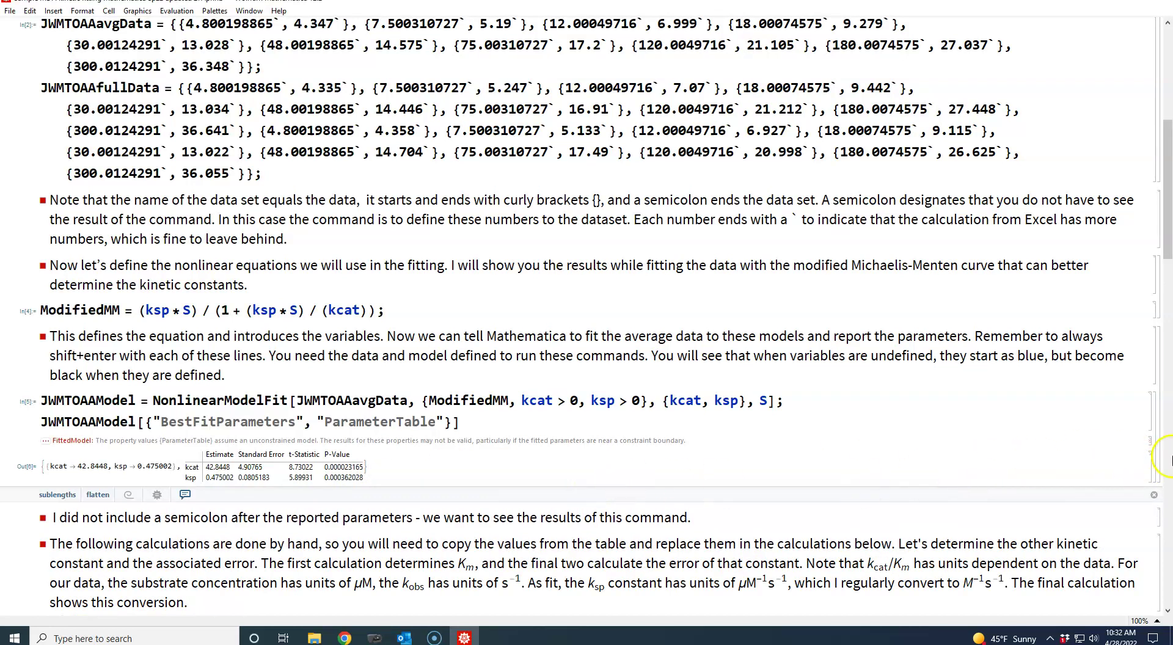
- Save the fit output cell containing the parameter table as a PDF named Parameter table_JWMT
{"action": "left_click", "coordinate": [1148, 454]}
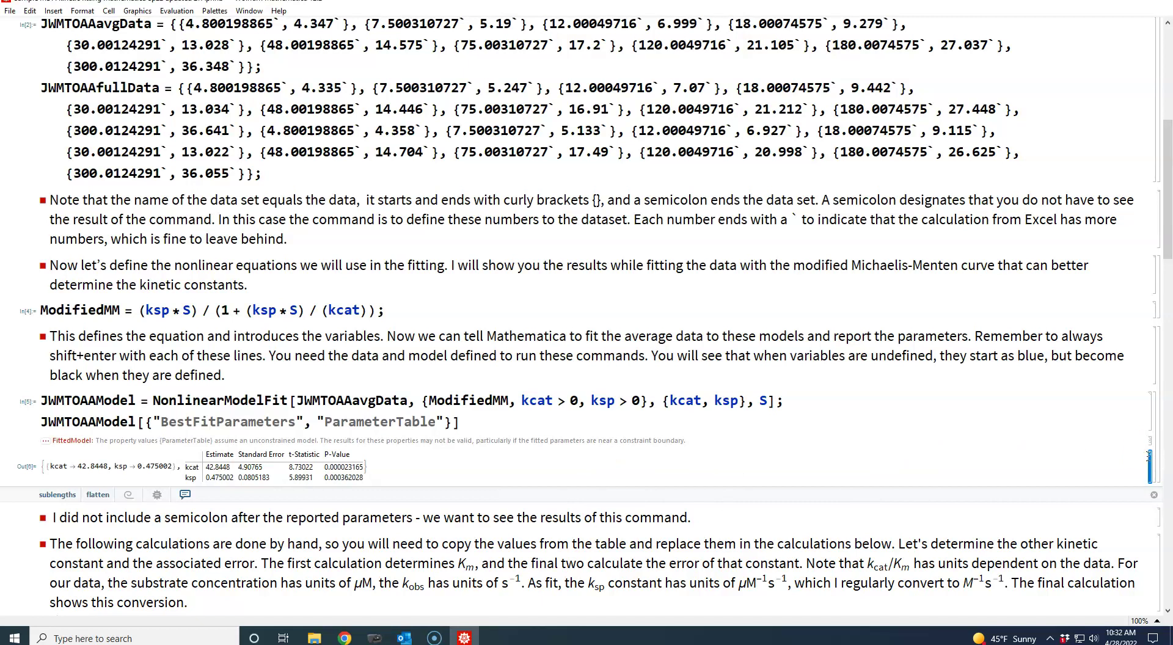
{"action": "right_click", "coordinate": [1150, 465]}
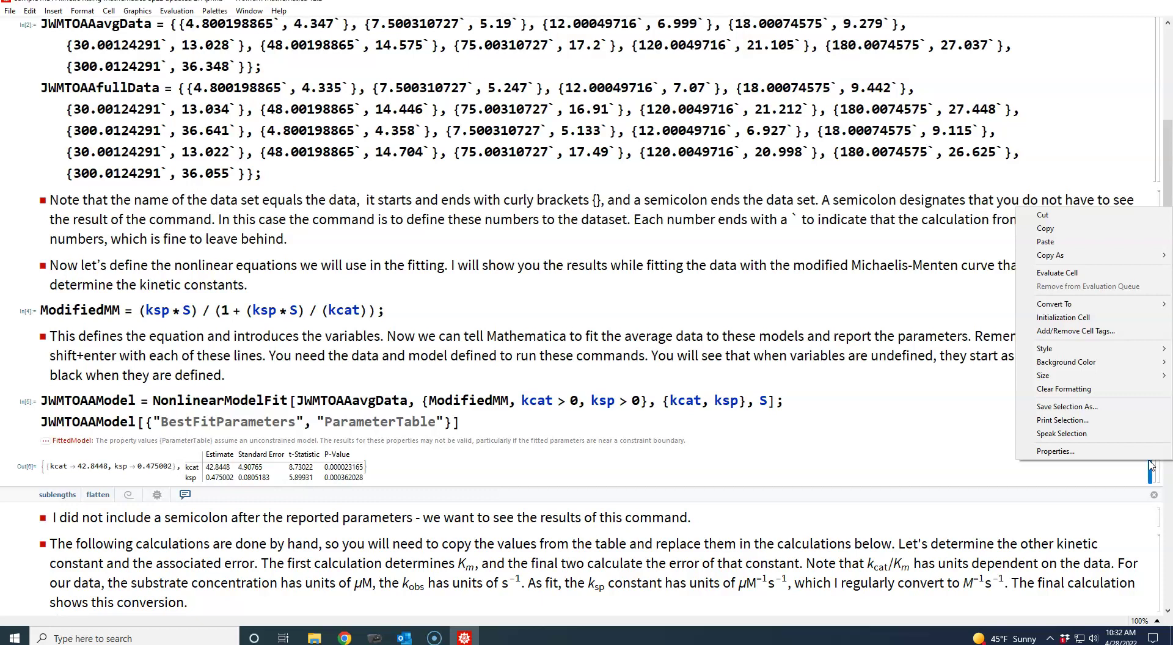
{"action": "left_click", "coordinate": [1092, 408]}
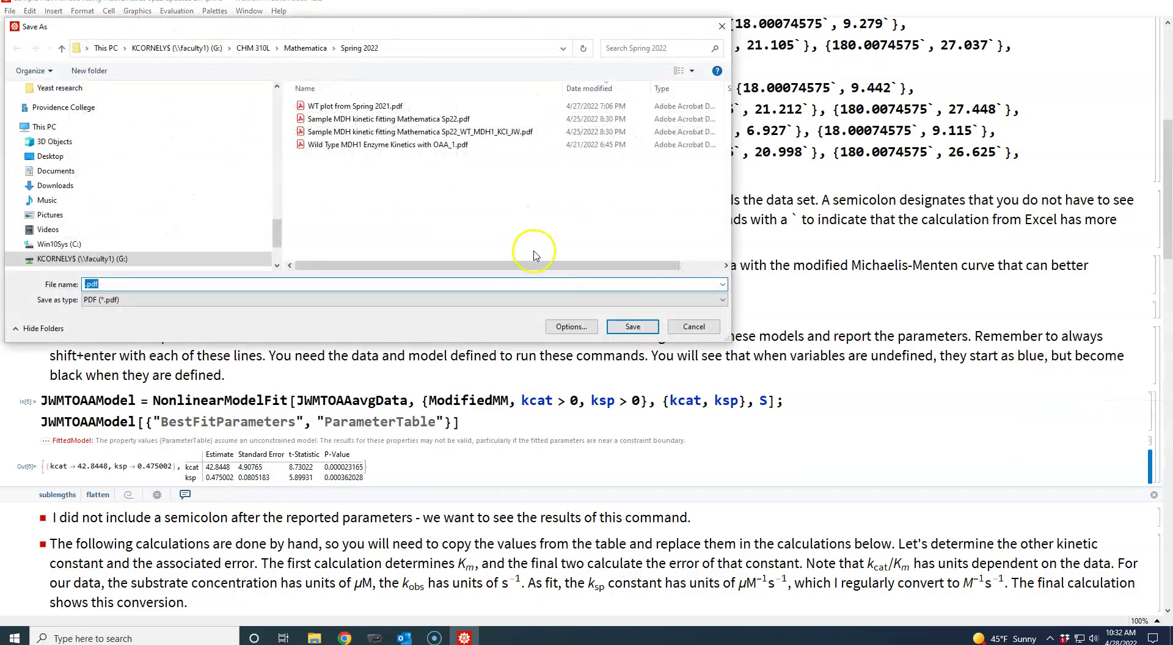
{"action": "type", "text": "Parameter table_JWMT"}
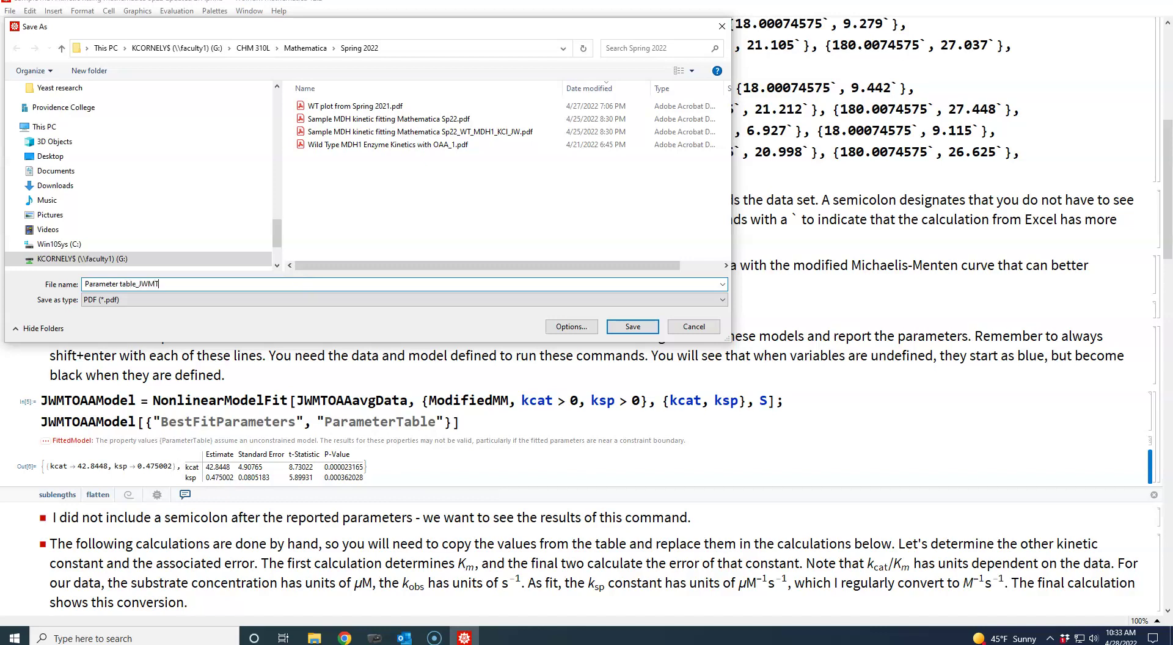
{"action": "left_click", "coordinate": [642, 327]}
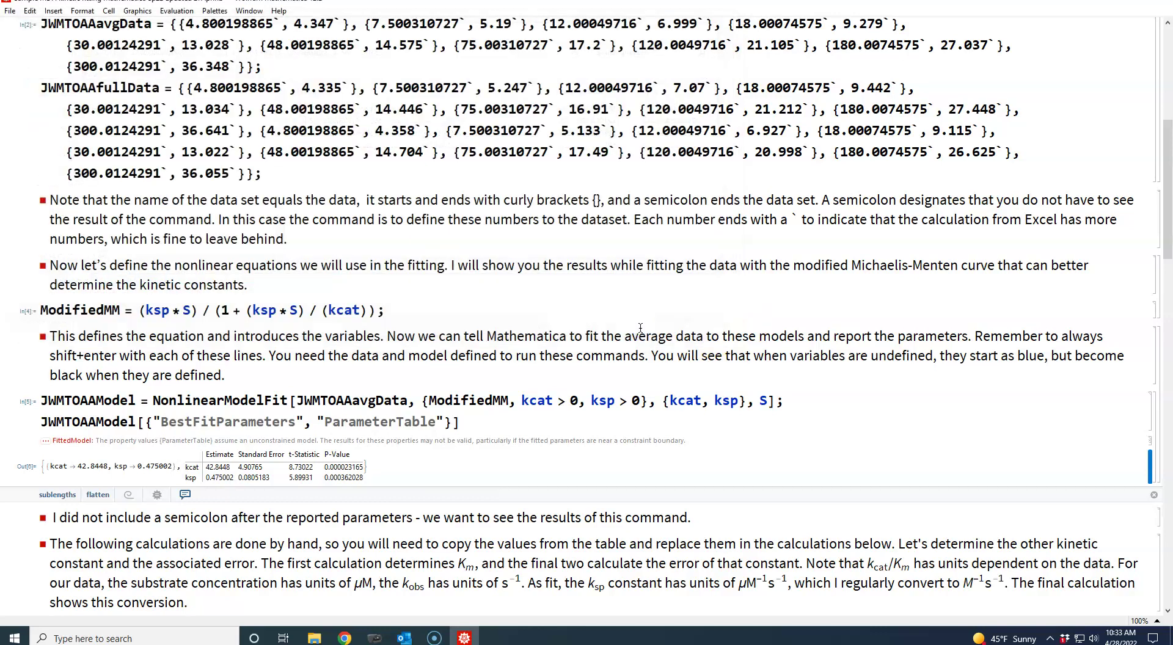
- Replace the kcat value in the Km calculation with the kcat estimate copied from the parameter table, 42.84484503511972
{"action": "left_click_drag", "start_coordinate": [1165, 244], "coordinate": [1156, 320]}
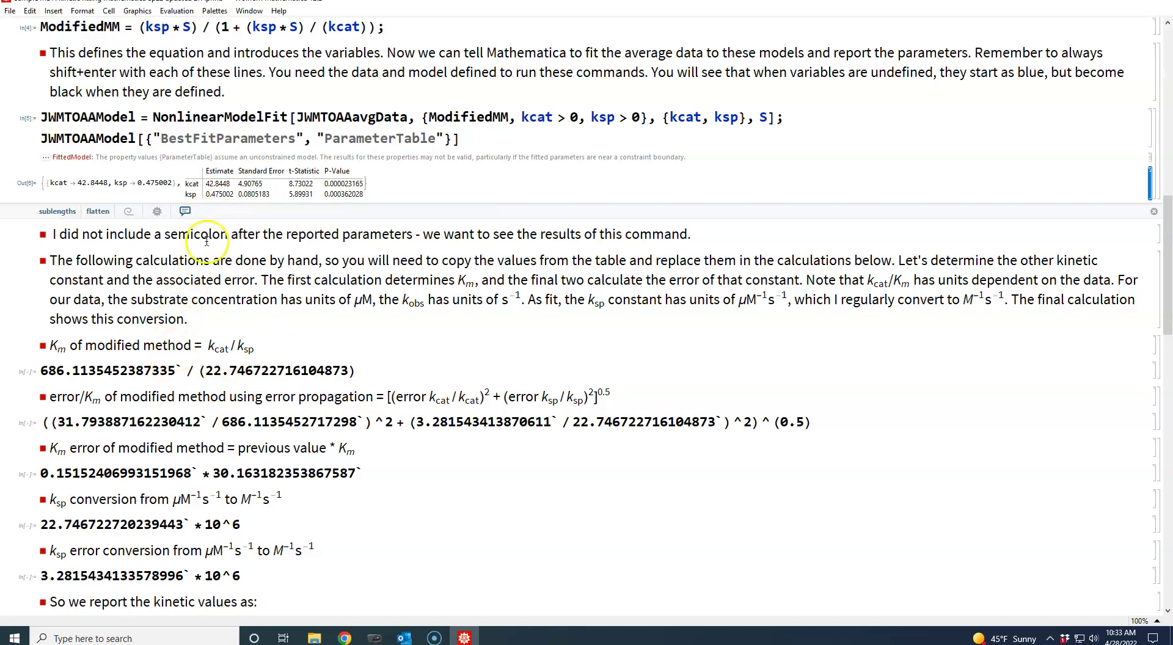
{"action": "left_click_drag", "start_coordinate": [232, 184], "coordinate": [208, 185]}
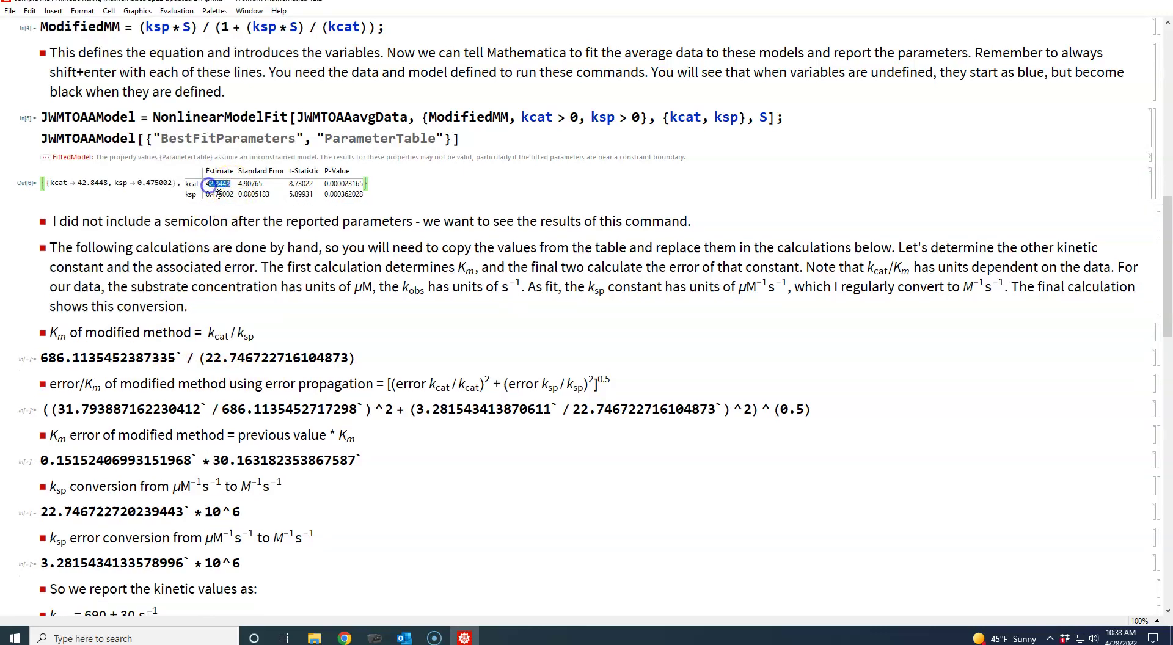
{"action": "left_click", "coordinate": [214, 188]}
{"action": "left_click_drag", "start_coordinate": [233, 183], "coordinate": [207, 184]}
{"action": "right_click", "coordinate": [207, 184]}
{"action": "left_click", "coordinate": [227, 205]}
{"action": "left_click_drag", "start_coordinate": [177, 358], "coordinate": [38, 361]}
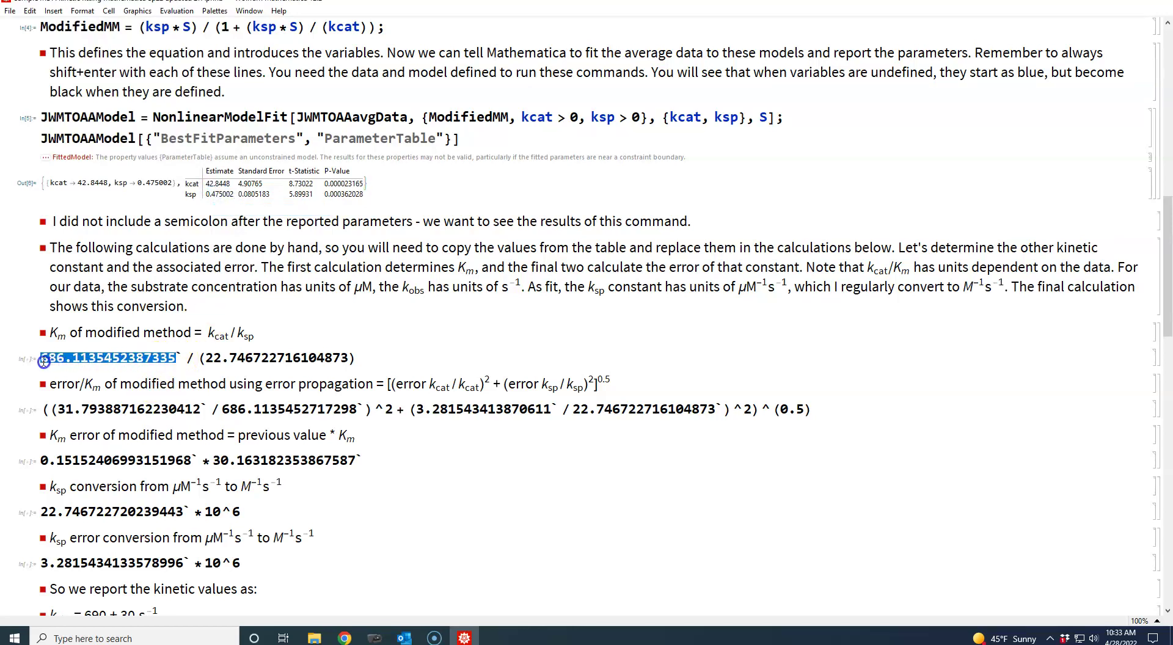
{"action": "right_click", "coordinate": [95, 360]}
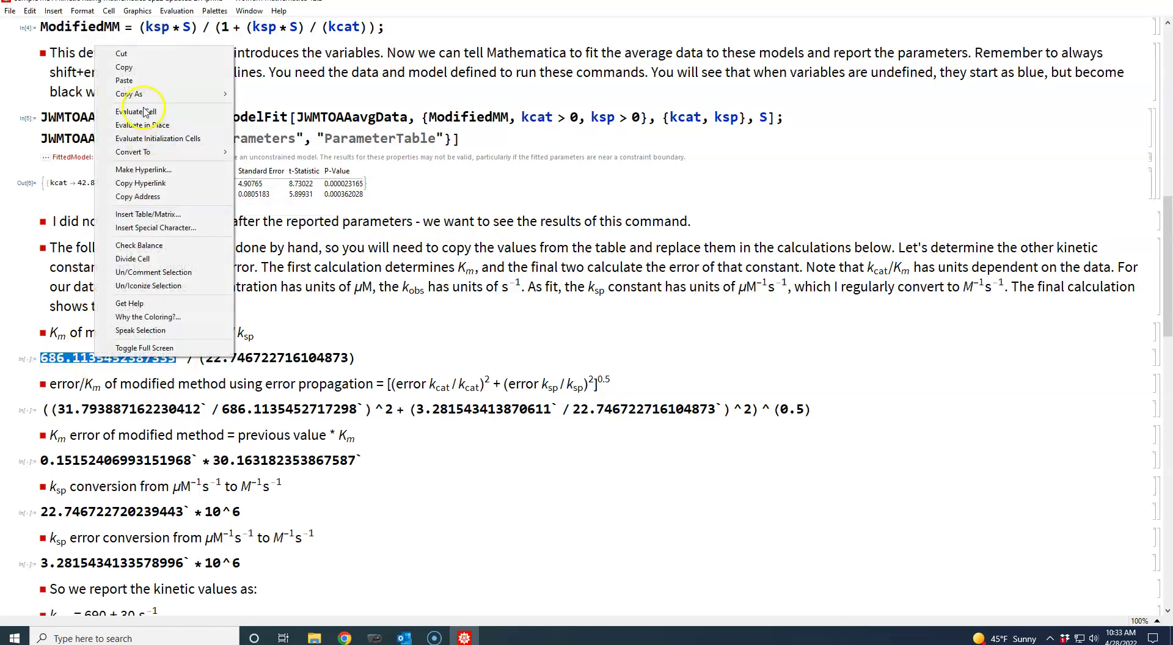
{"action": "left_click", "coordinate": [124, 80]}
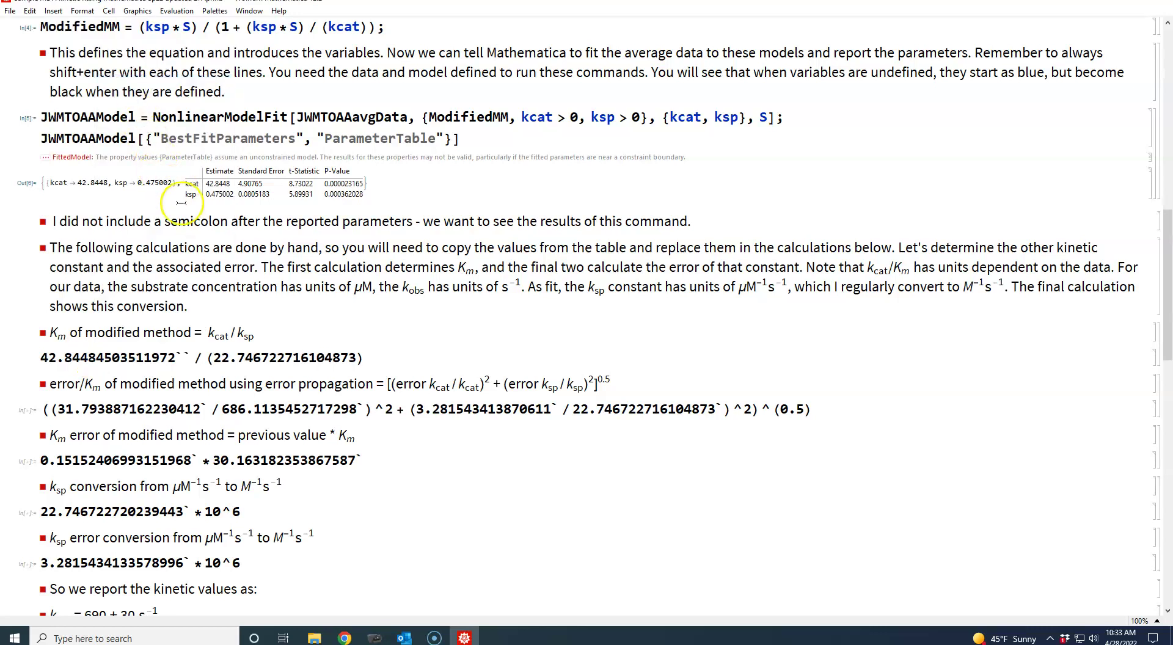
- Replace the ksp divisor in the Km calculation with the ksp estimate copied from the parameter table, 0.4750023100161101
{"action": "left_click_drag", "start_coordinate": [232, 194], "coordinate": [208, 194]}
{"action": "right_click", "coordinate": [208, 194]}
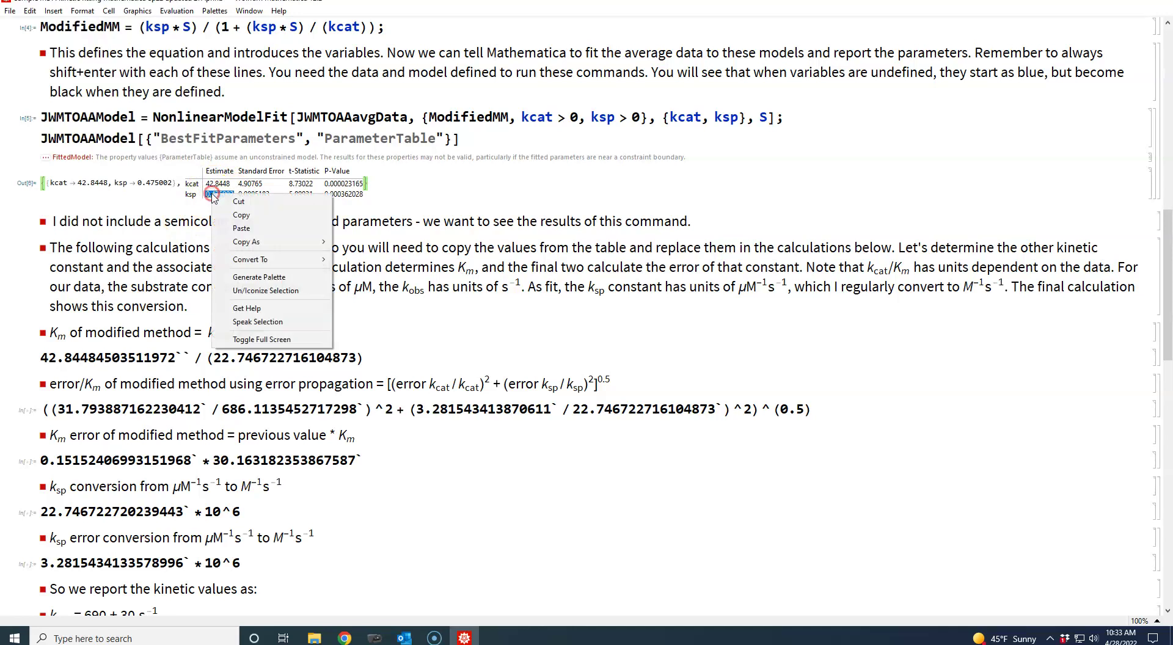
{"action": "left_click", "coordinate": [236, 213]}
{"action": "left_click_drag", "start_coordinate": [365, 358], "coordinate": [217, 356]}
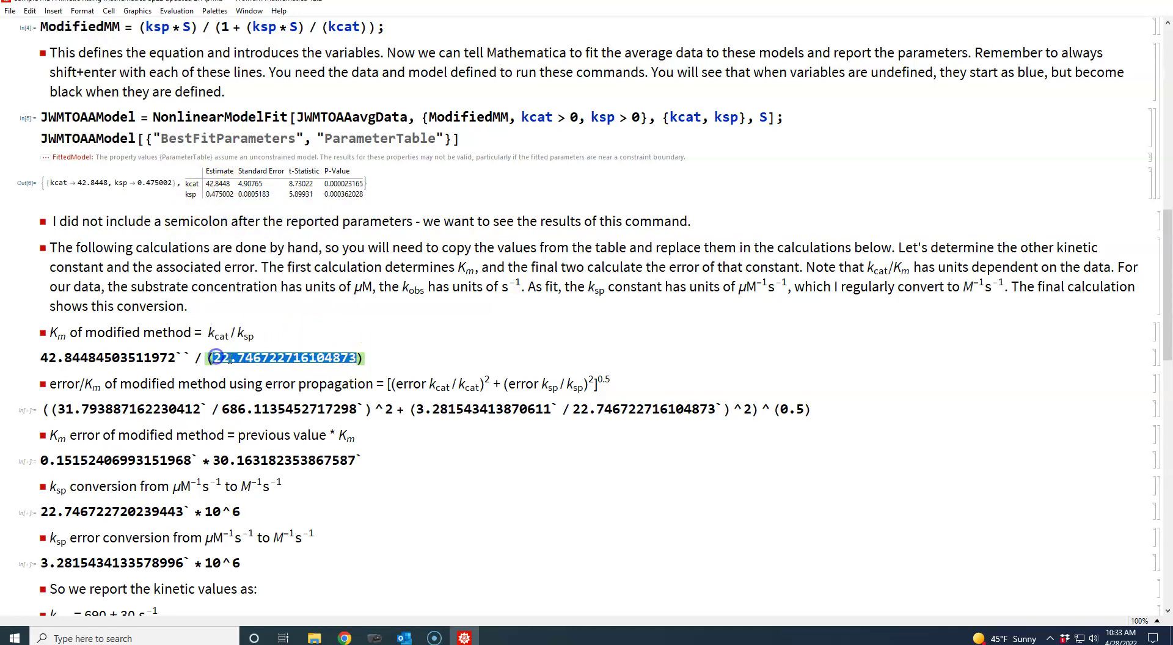
{"action": "right_click", "coordinate": [225, 358]}
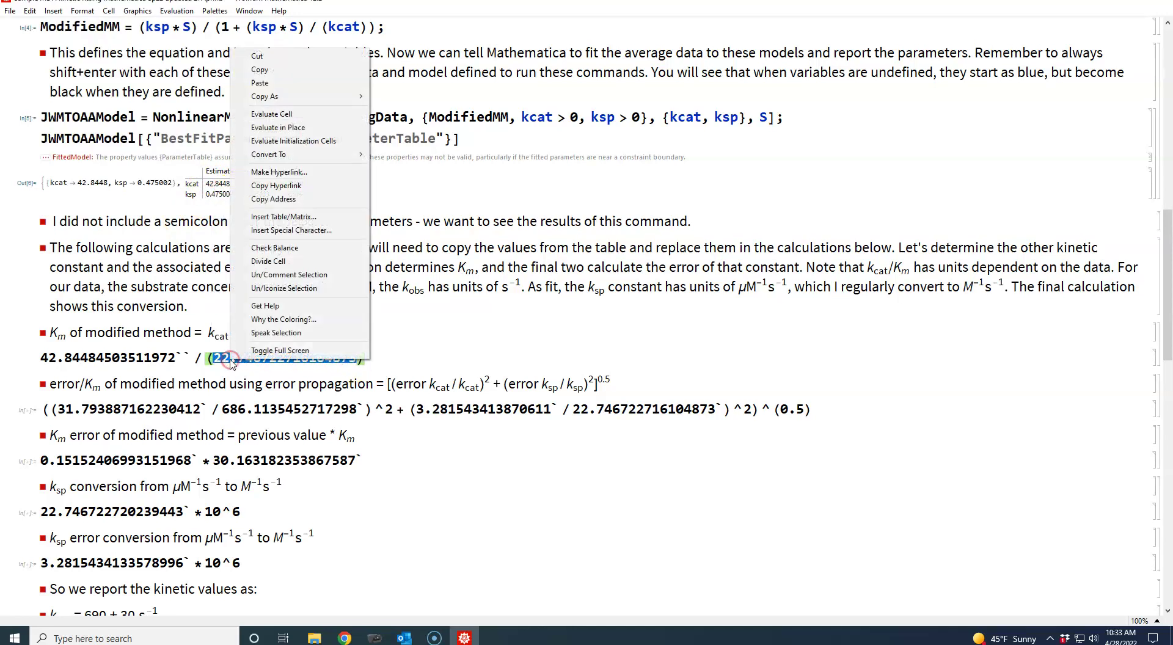
{"action": "left_click", "coordinate": [260, 82]}
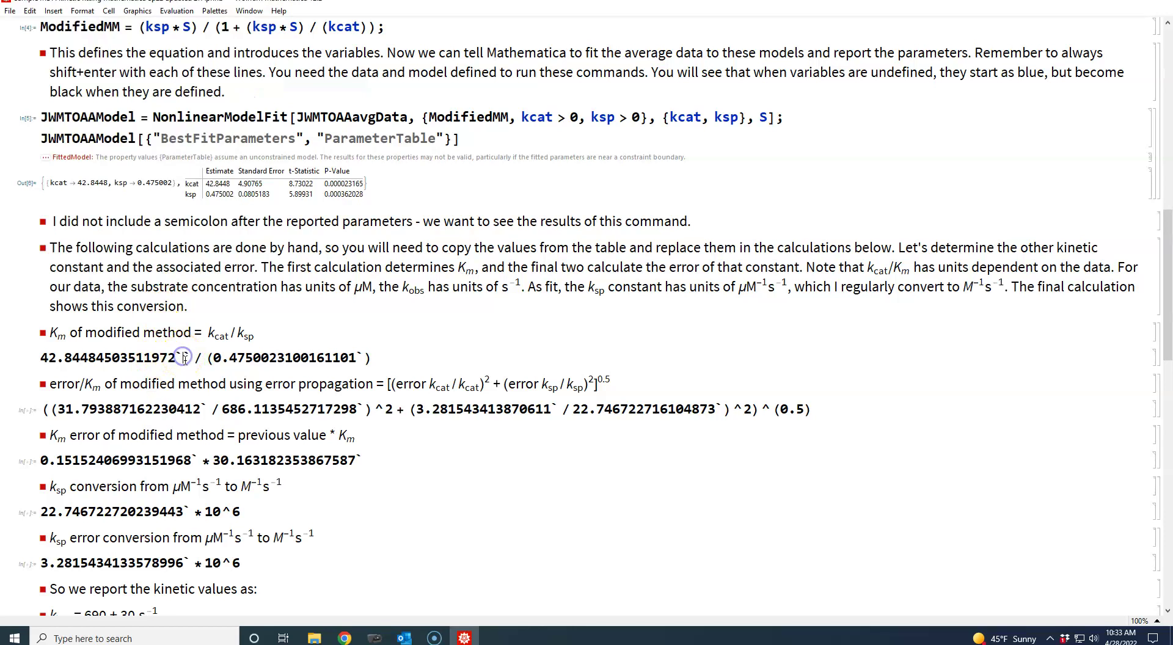
- Remove the duplicate backtick after the kcat value and evaluate the Km calculation
{"action": "left_click", "coordinate": [176, 357]}
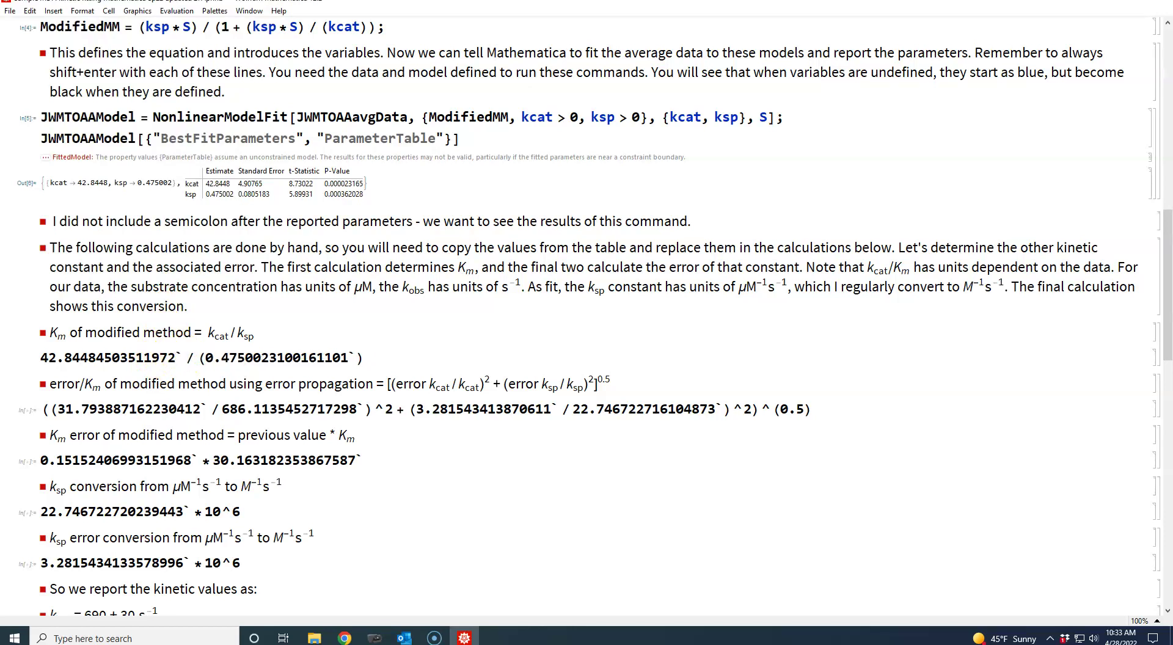
{"action": "left_click", "coordinate": [364, 359]}
{"action": "key", "text": "shift+Return"}
{"action": "left_click", "coordinate": [79, 374]}
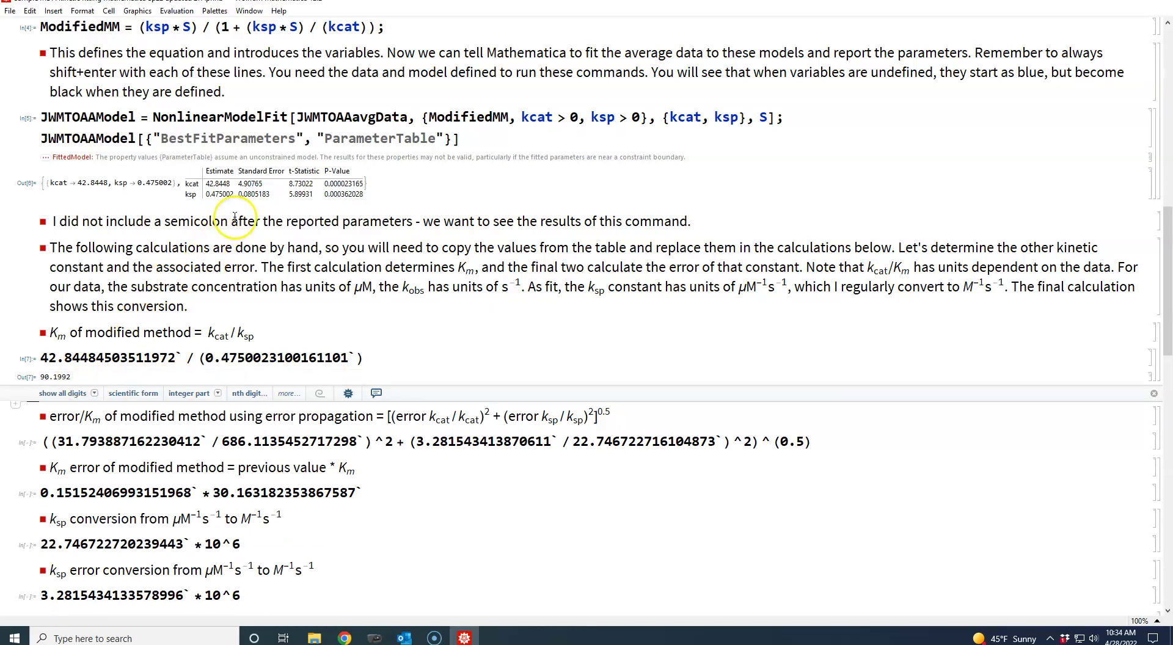
- Replace the kcat error in the error-propagation formula with the kcat standard error copied from the parameter table, 4.907648987017676
{"action": "double_click", "coordinate": [266, 183]}
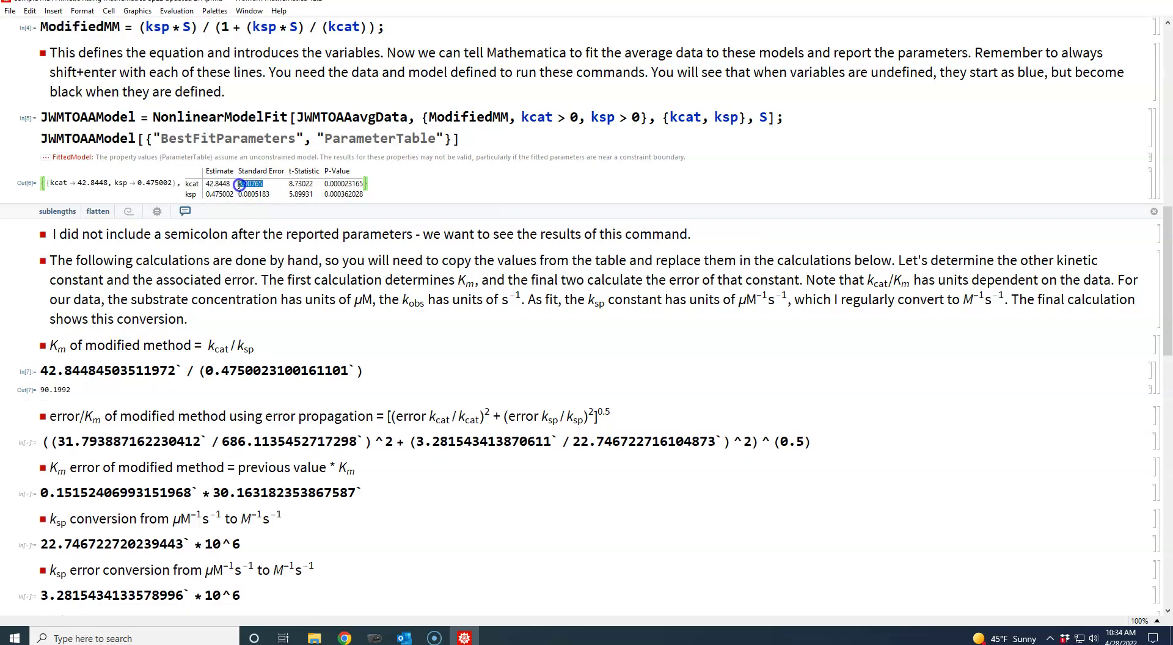
{"action": "right_click", "coordinate": [242, 186]}
{"action": "left_click", "coordinate": [260, 208]}
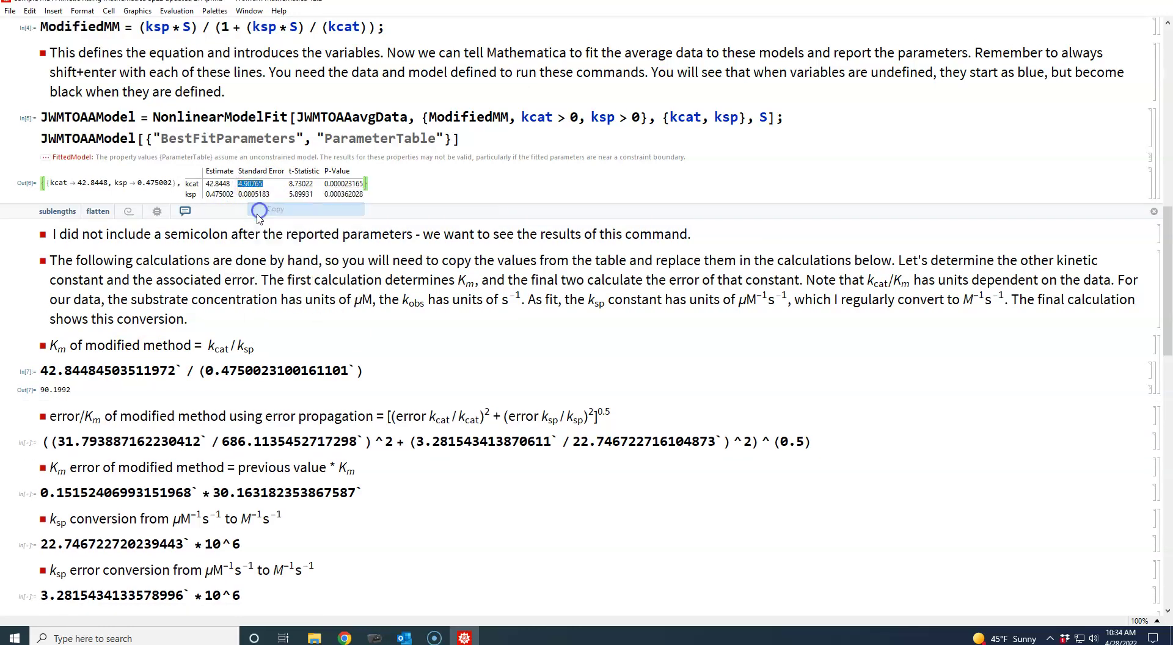
{"action": "left_click_drag", "start_coordinate": [202, 443], "coordinate": [60, 427]}
{"action": "left_click", "coordinate": [121, 437]}
{"action": "right_click", "coordinate": [97, 427]}
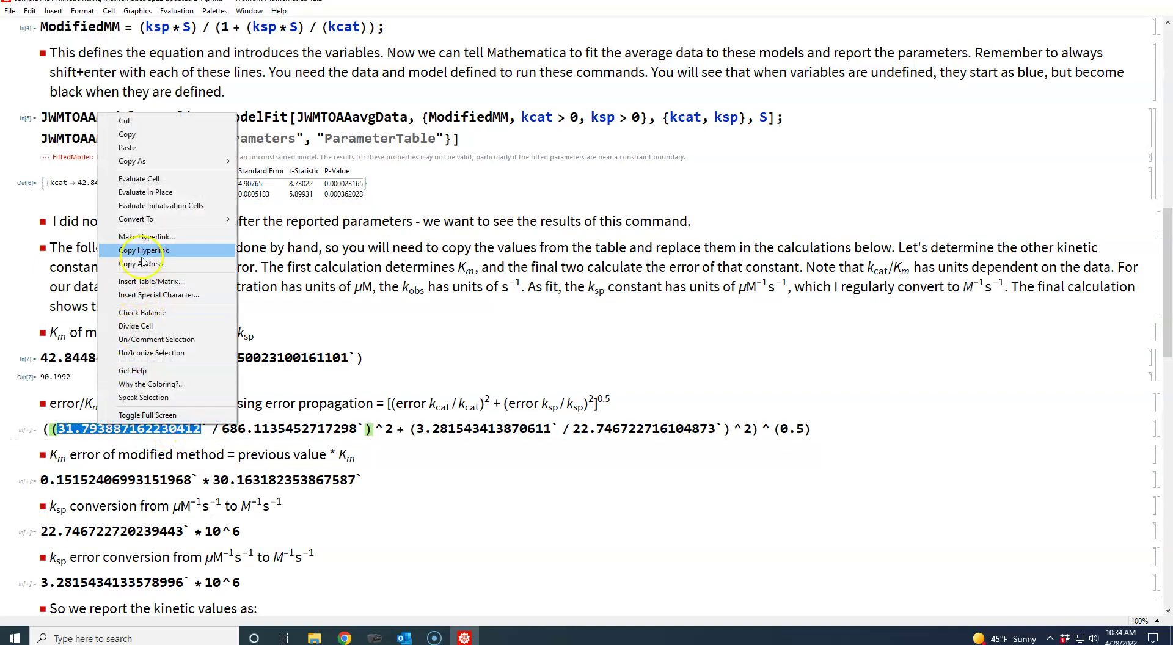
{"action": "left_click", "coordinate": [128, 148]}
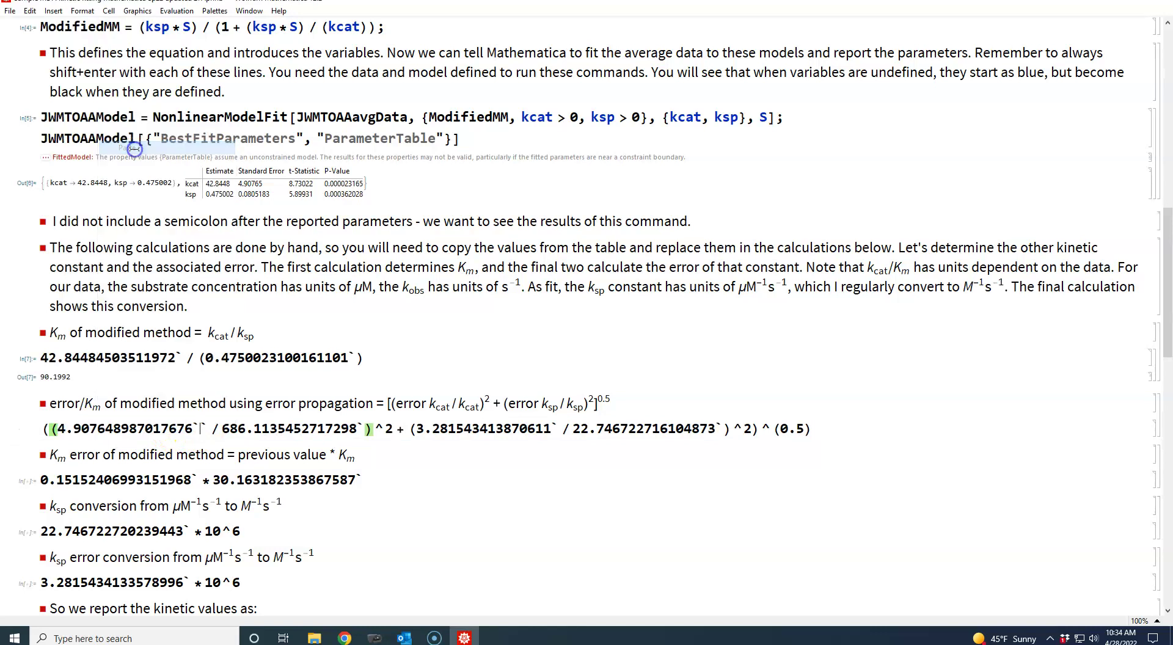
- Replace the kcat divisor in the error-propagation formula with the kcat estimate copied from the parameter table, 42.84484503511972
{"action": "left_click", "coordinate": [231, 185]}
{"action": "double_click", "coordinate": [231, 184]}
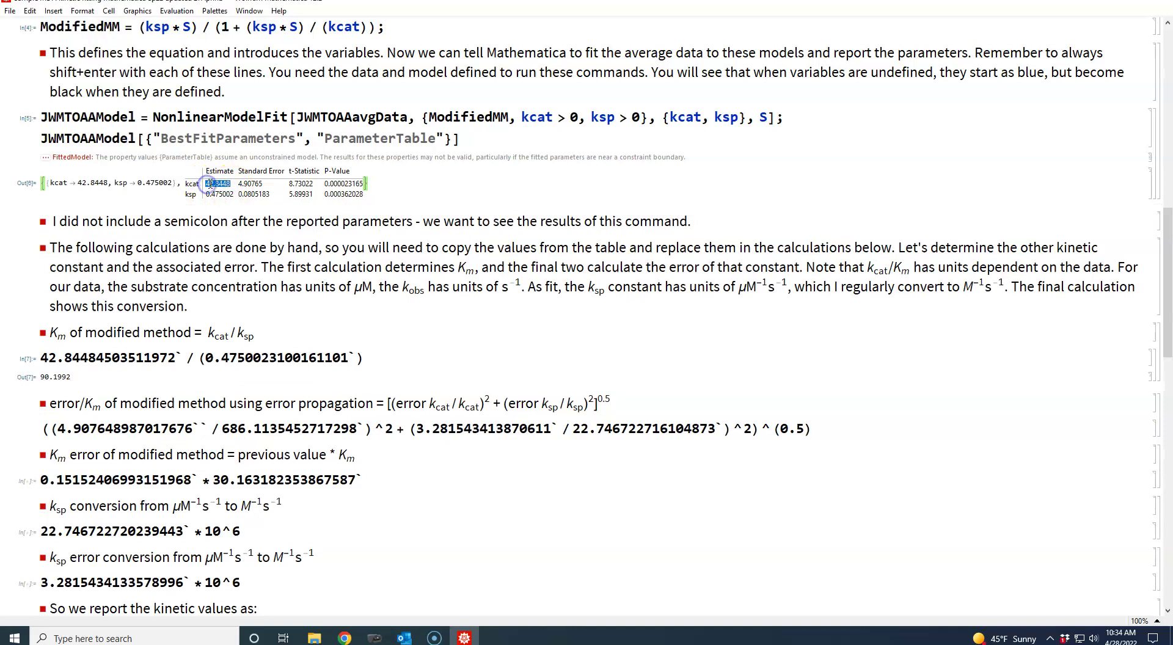
{"action": "right_click", "coordinate": [211, 191]}
{"action": "left_click", "coordinate": [240, 206]}
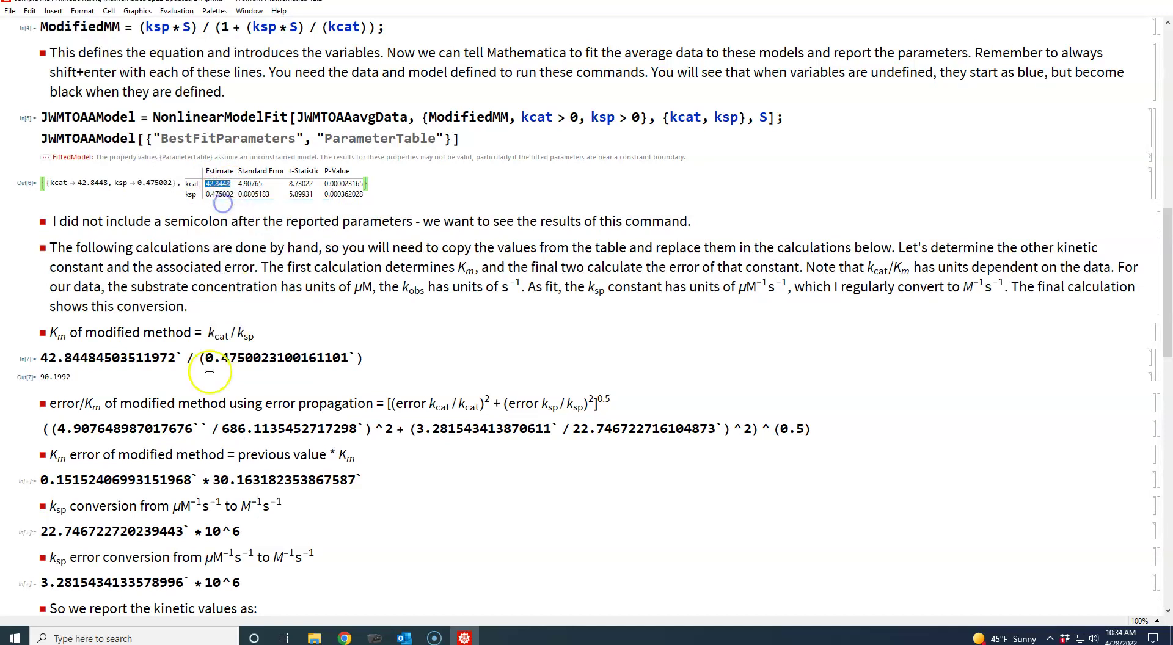
{"action": "left_click_drag", "start_coordinate": [357, 429], "coordinate": [223, 431]}
{"action": "right_click", "coordinate": [255, 430]}
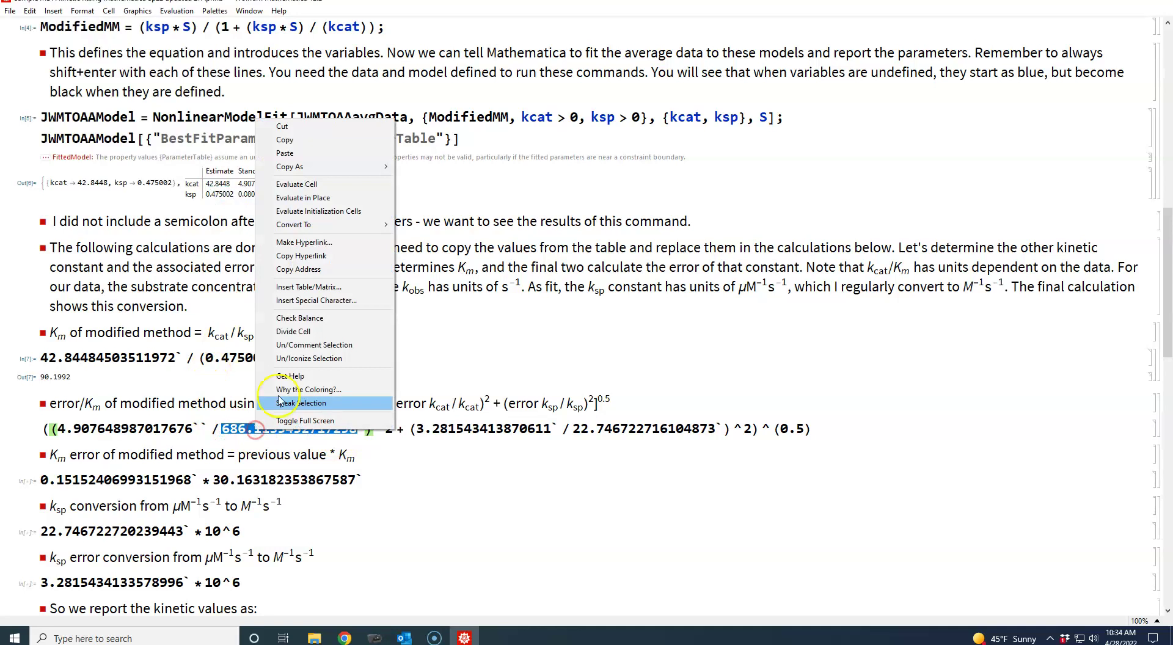
{"action": "left_click", "coordinate": [298, 154]}
- Remove the duplicate backticks after the kcat error and kcat values in the error-propagation formula
{"action": "left_click", "coordinate": [199, 428]}
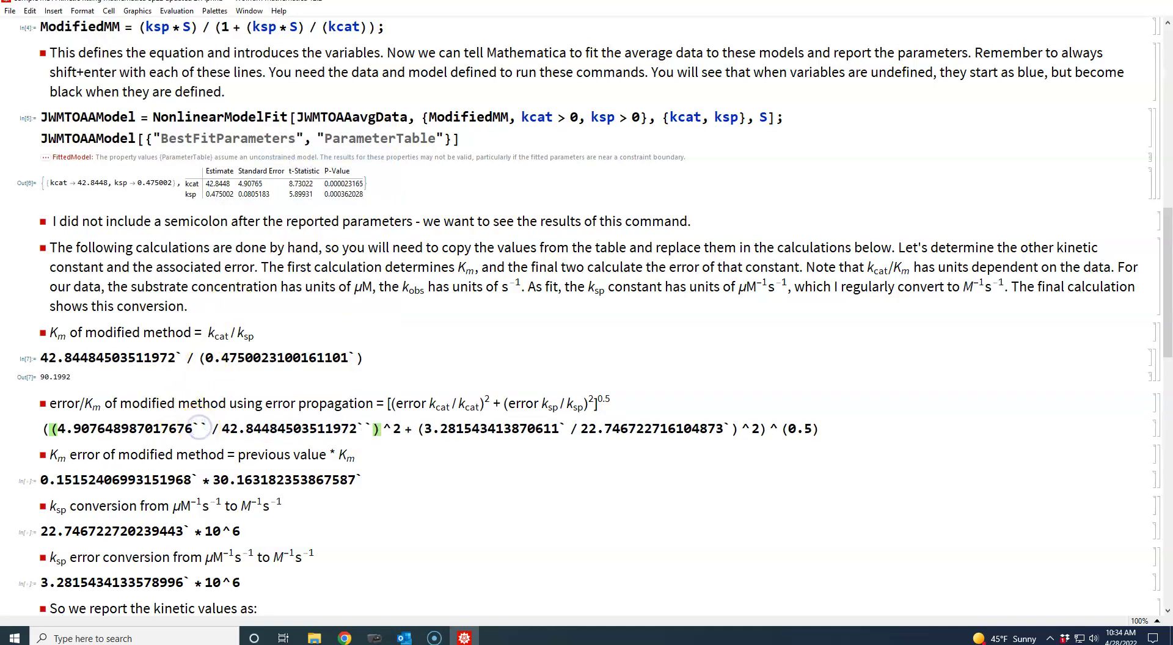
{"action": "key", "text": "BackSpace"}
{"action": "left_click", "coordinate": [355, 429]}
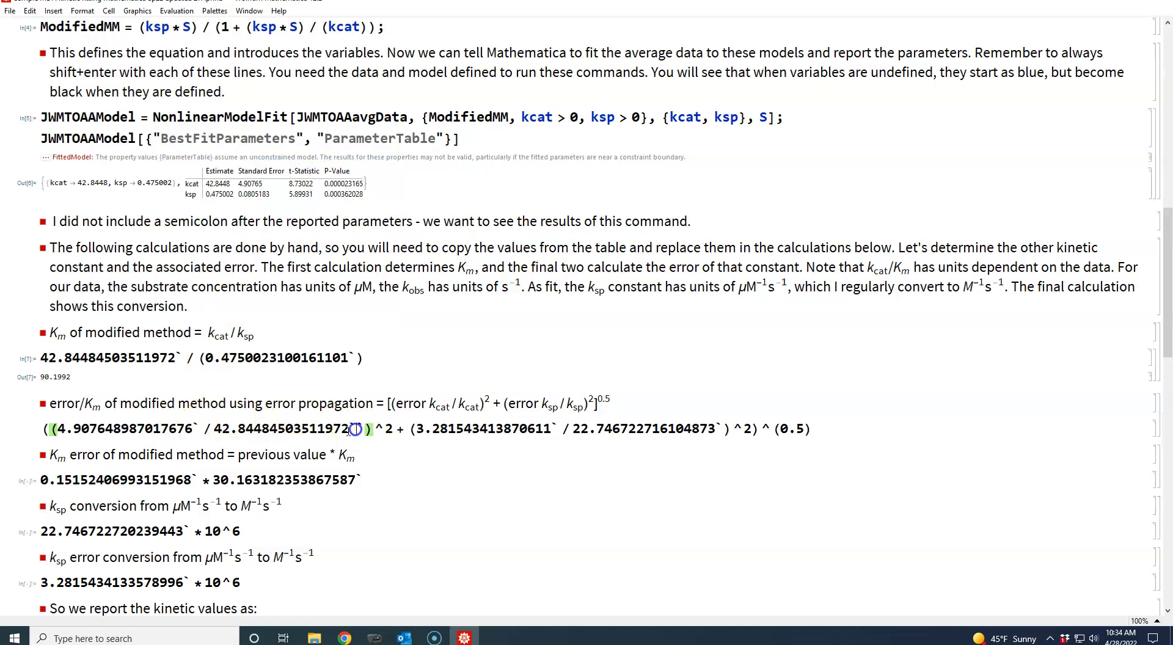
{"action": "key", "text": "BackSpace"}
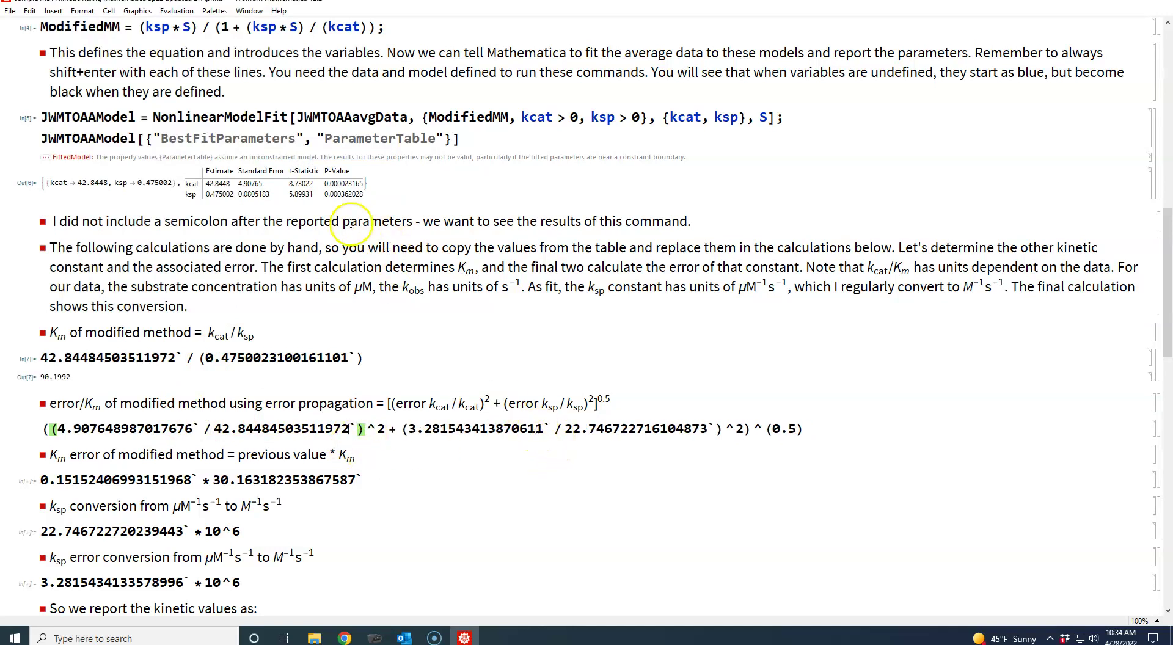
{"action": "left_click", "coordinate": [271, 193]}
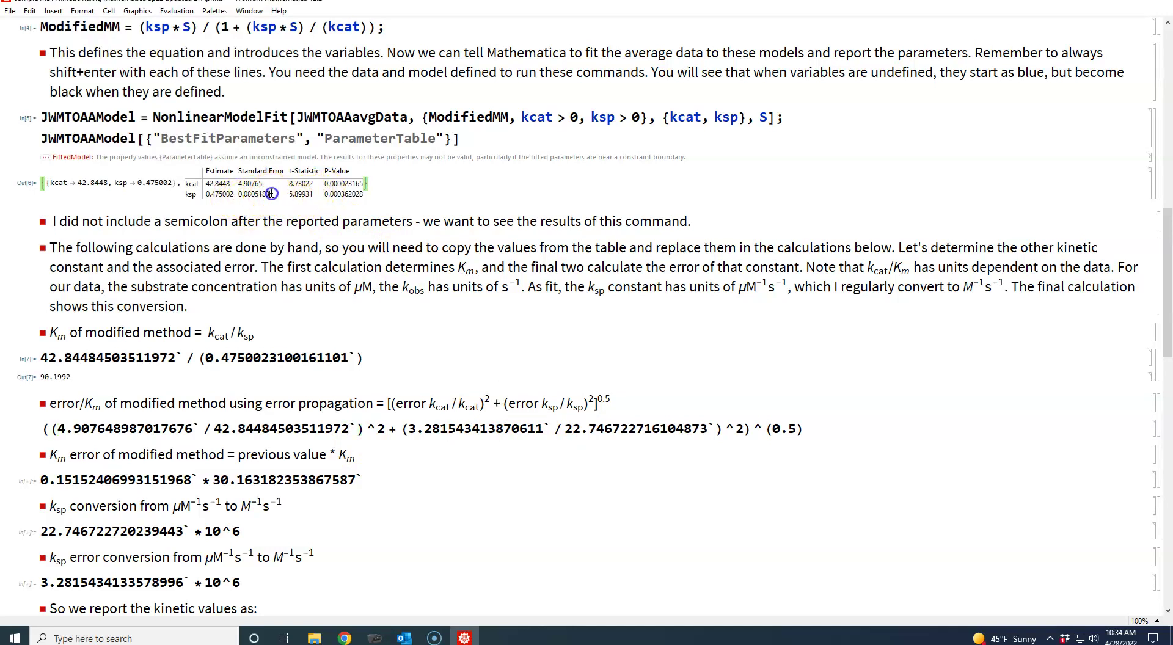
{"action": "right_click", "coordinate": [240, 192]}
{"action": "left_click", "coordinate": [257, 209]}
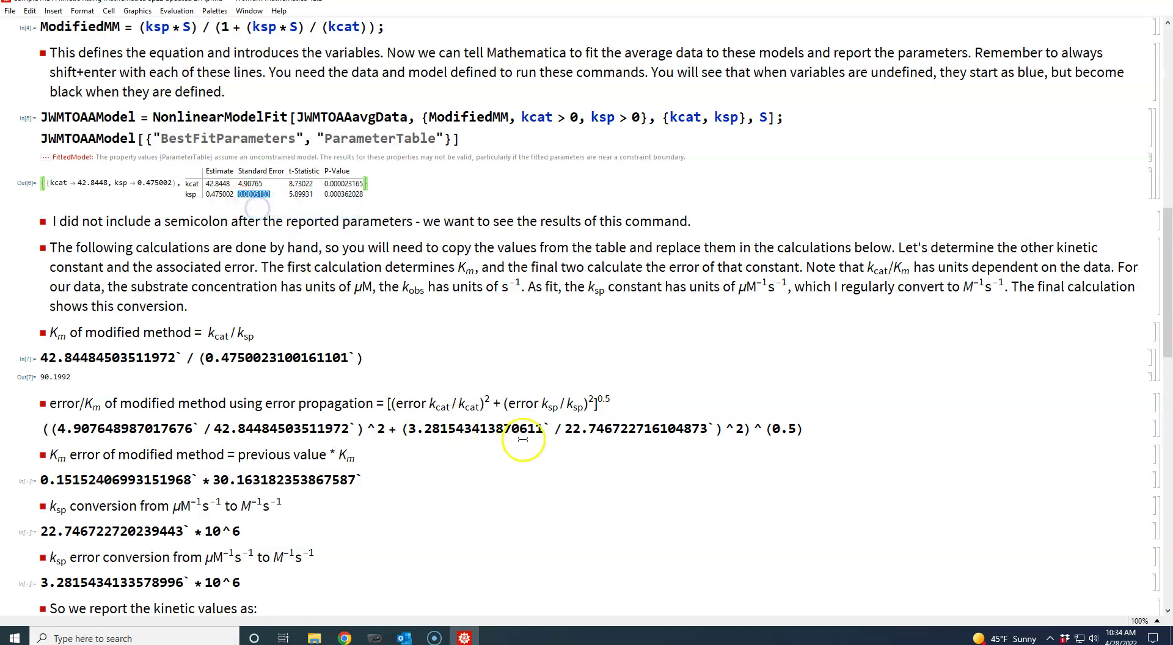
{"action": "left_click_drag", "start_coordinate": [543, 430], "coordinate": [435, 425]}
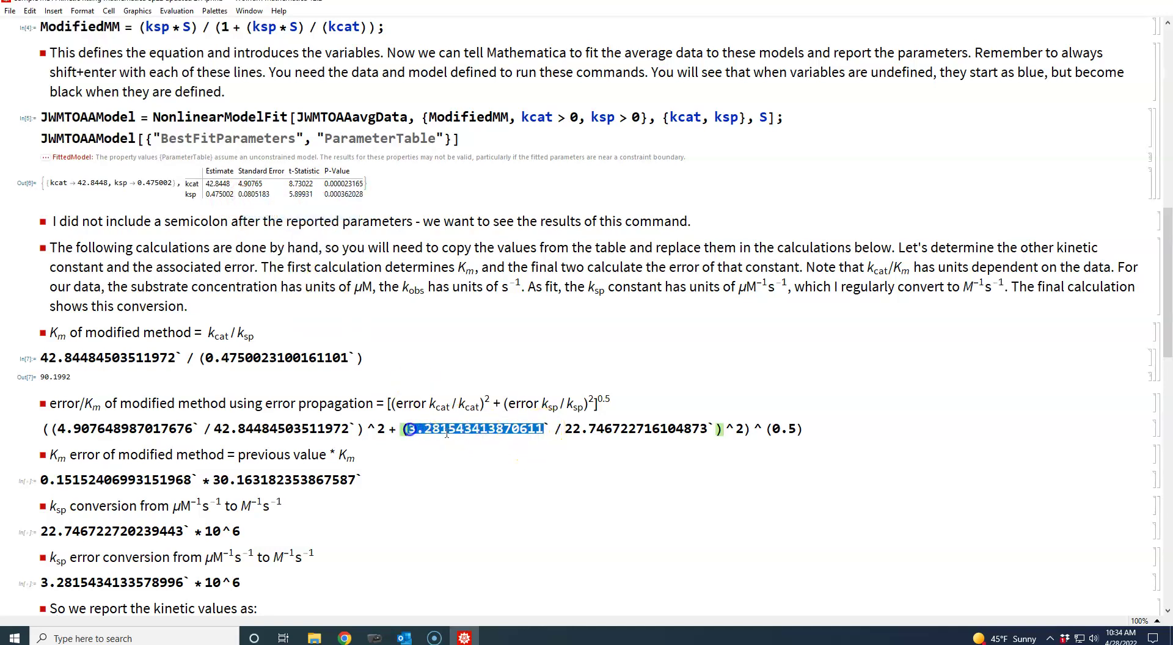
{"action": "right_click", "coordinate": [446, 434]}
{"action": "left_click", "coordinate": [519, 163]}
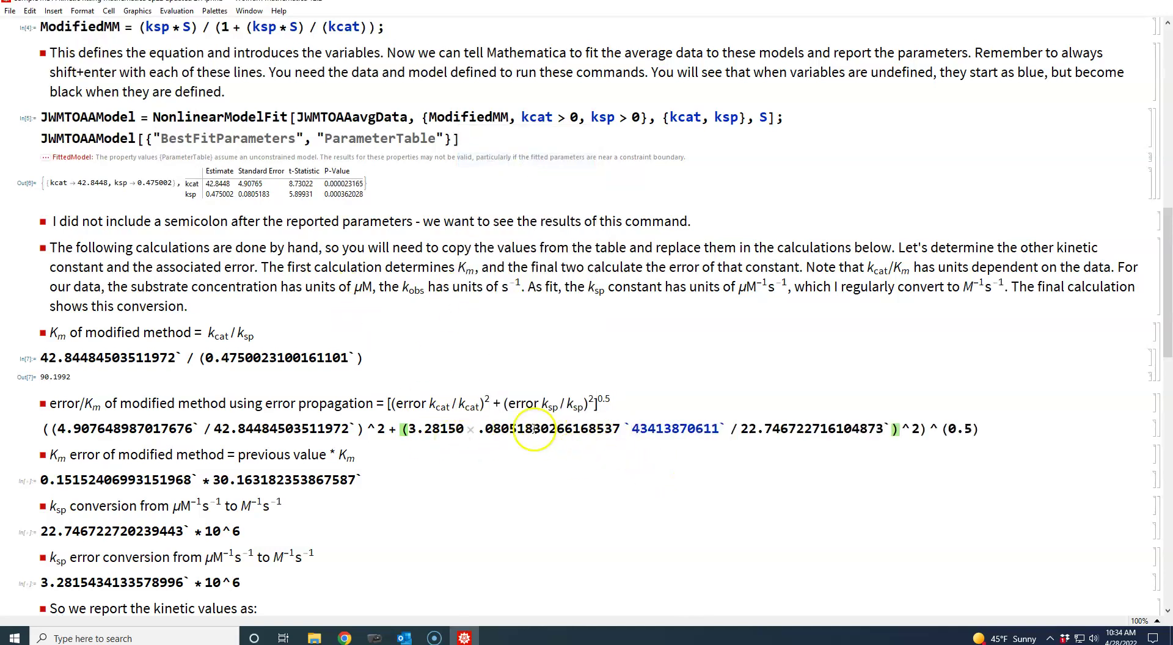
{"action": "left_click", "coordinate": [30, 11]}
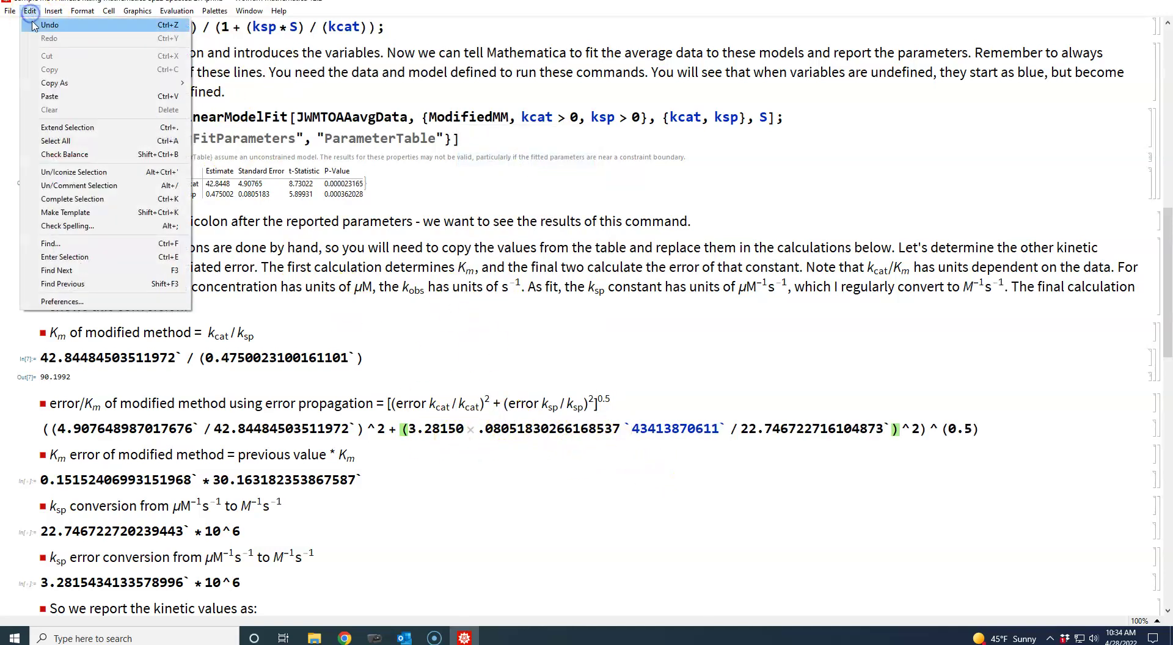
{"action": "left_click", "coordinate": [34, 26]}
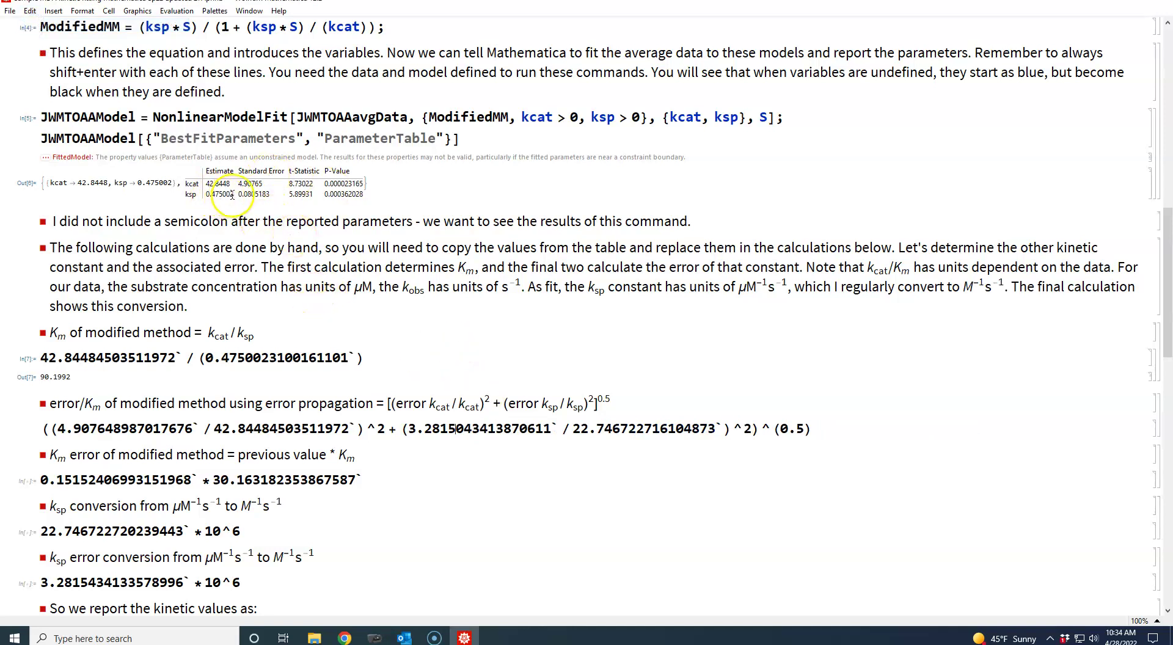
- Replace the ksp error in the error-propagation formula with the ksp standard error copied from the parameter table, 0.08051830266168537
{"action": "left_click", "coordinate": [268, 194]}
{"action": "right_click", "coordinate": [246, 194]}
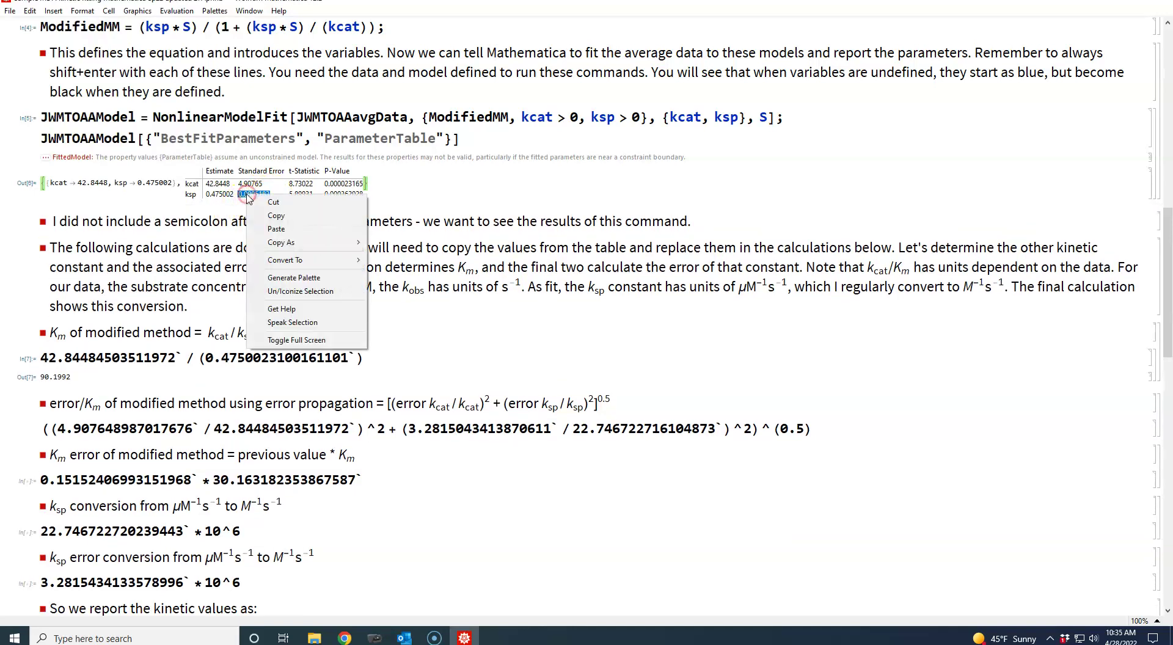
{"action": "left_click", "coordinate": [281, 217]}
{"action": "left_click_drag", "start_coordinate": [552, 428], "coordinate": [431, 428]}
{"action": "right_click", "coordinate": [441, 428]}
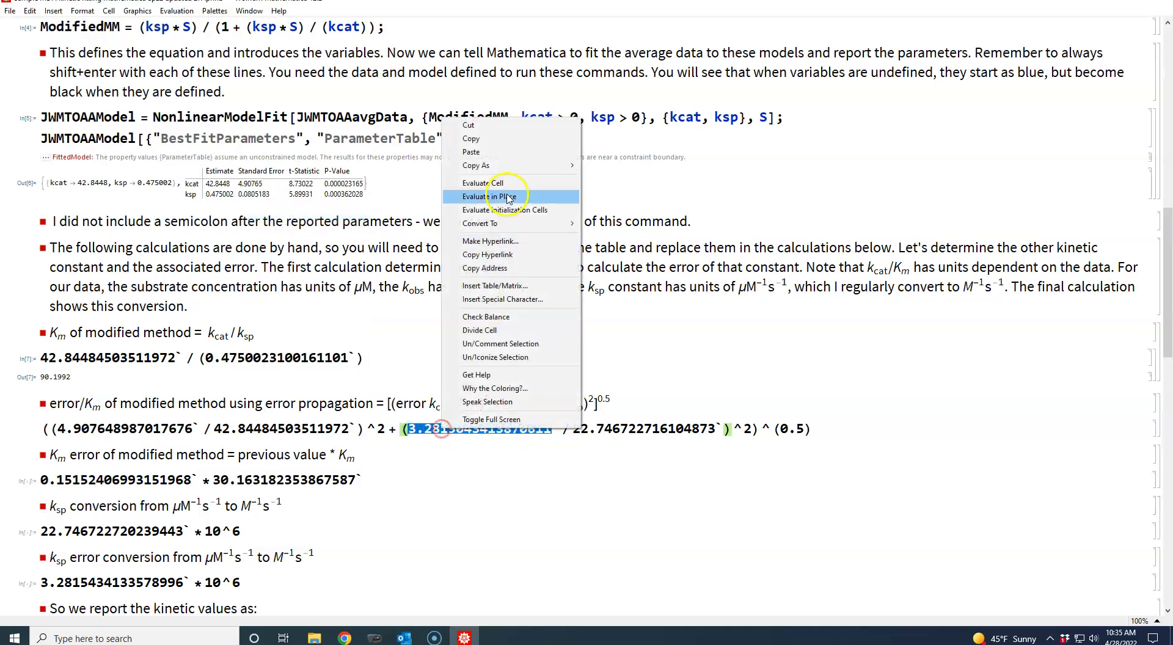
{"action": "left_click", "coordinate": [464, 149]}
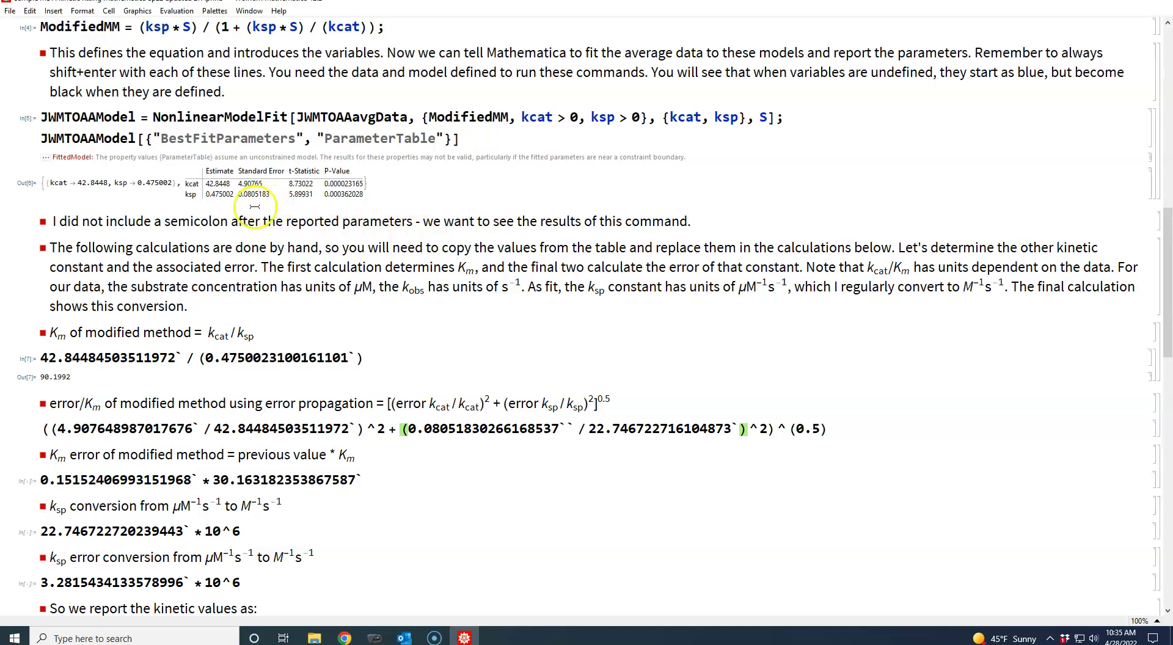
- Replace the ksp divisor in the error-propagation formula with the ksp estimate copied from the parameter table, 0.4750023100161101
{"action": "left_click", "coordinate": [232, 193]}
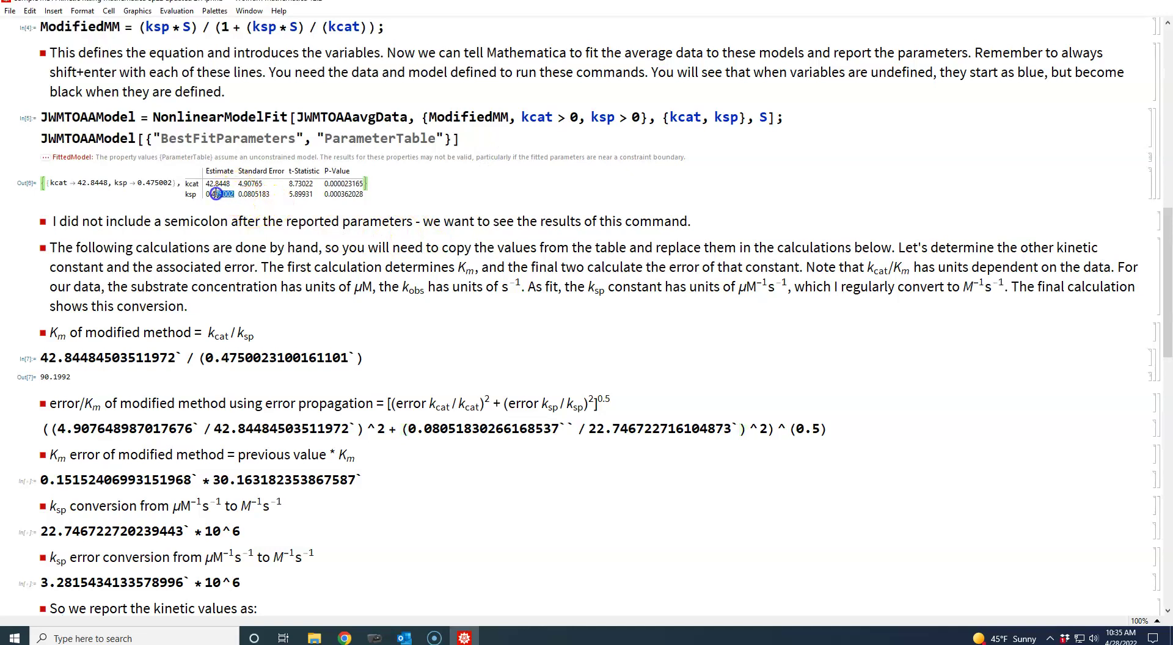
{"action": "right_click", "coordinate": [218, 196]}
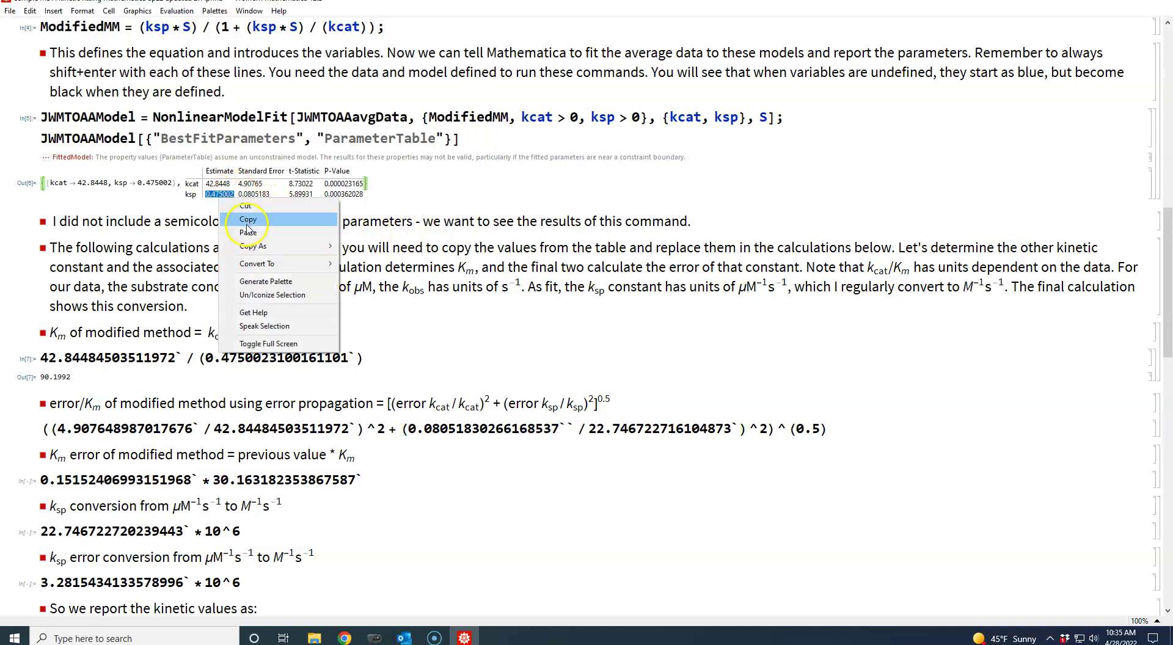
{"action": "left_click", "coordinate": [248, 223]}
{"action": "left_click_drag", "start_coordinate": [731, 429], "coordinate": [588, 430]}
{"action": "right_click", "coordinate": [626, 431]}
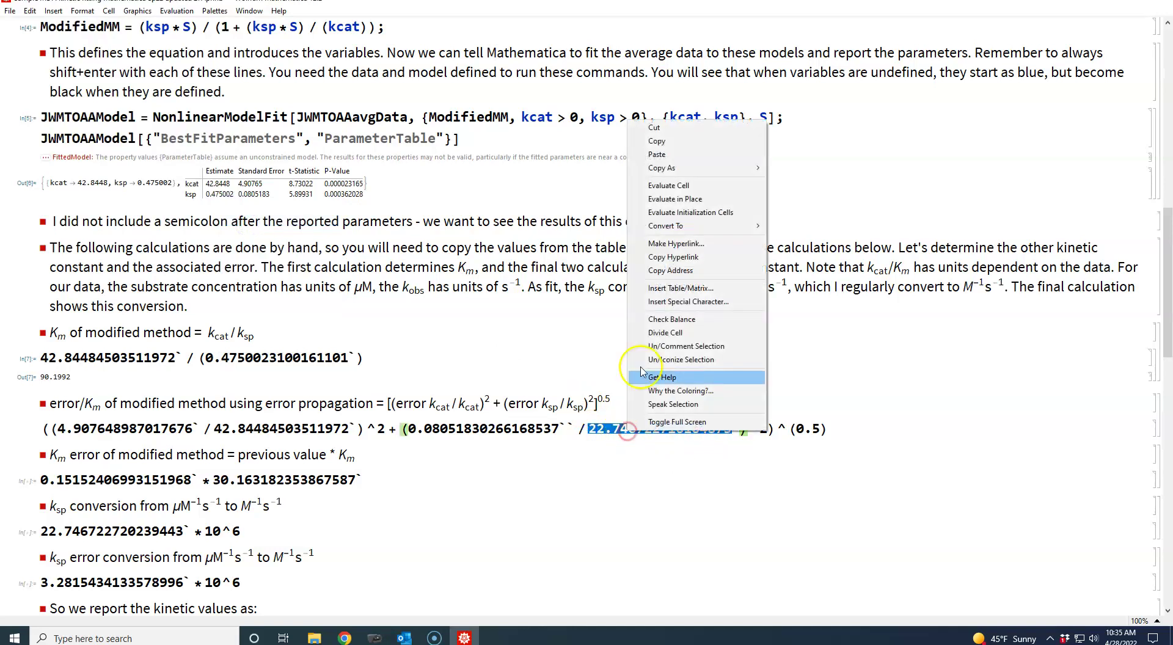
{"action": "left_click", "coordinate": [652, 158]}
- Remove the duplicate backticks after the ksp error and ksp values and evaluate the error-propagation formula
{"action": "left_click", "coordinate": [565, 428]}
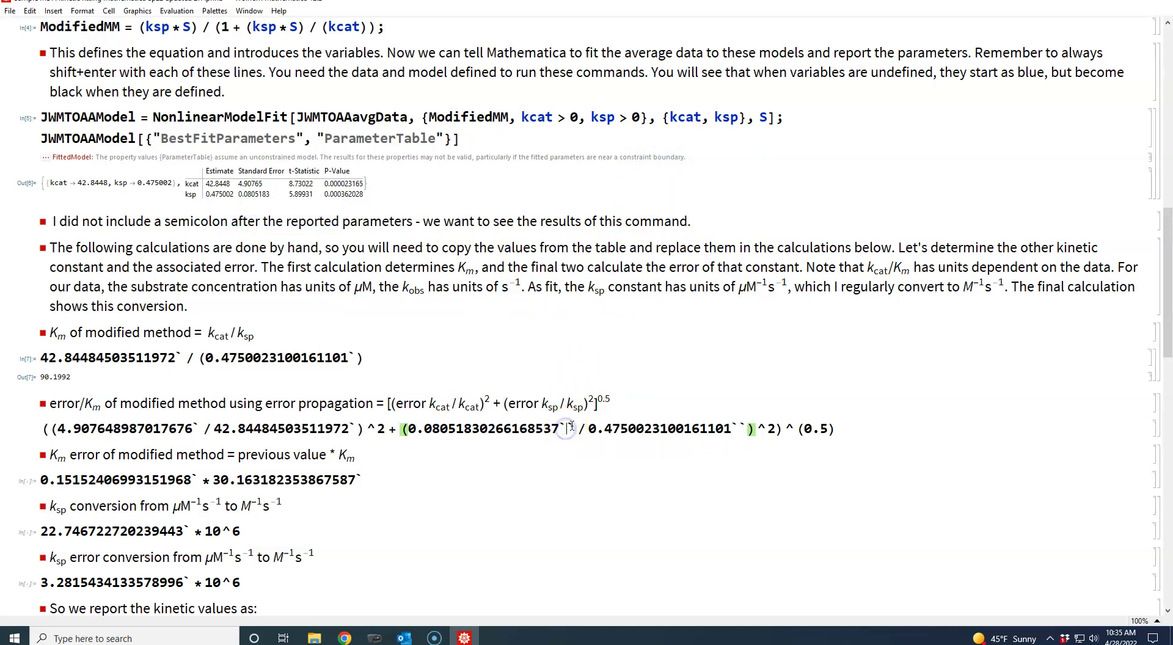
{"action": "key", "text": "BackSpace"}
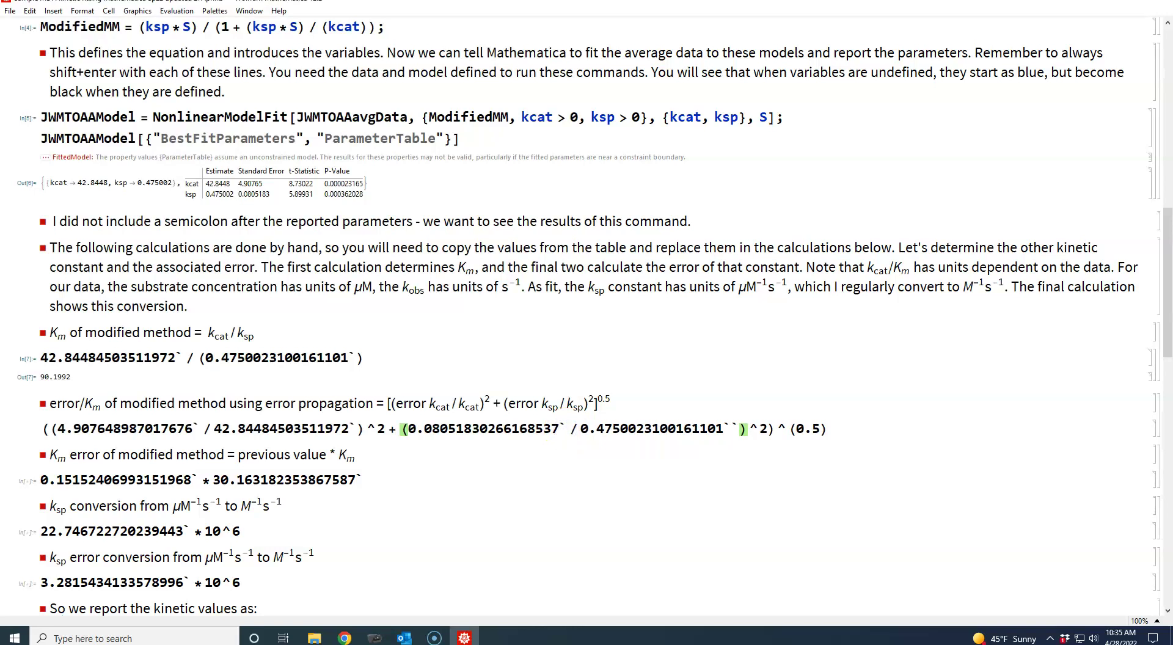
{"action": "left_click", "coordinate": [834, 429]}
{"action": "key", "text": "shift+Return"}
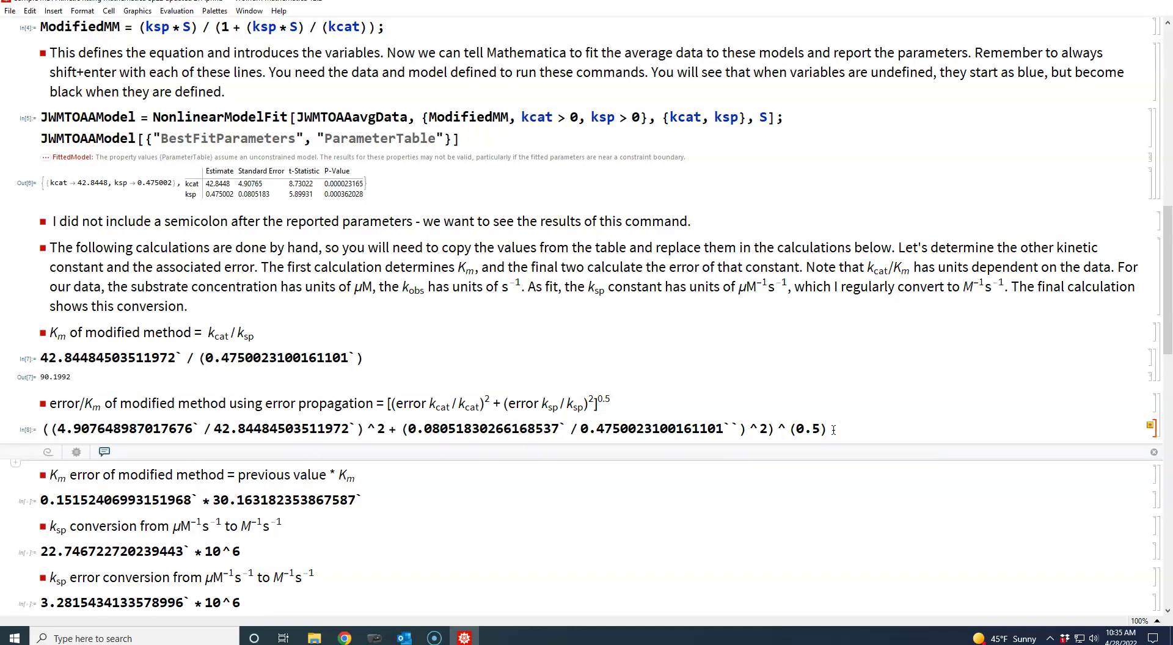
{"action": "left_click", "coordinate": [1168, 343]}
{"action": "left_click", "coordinate": [730, 430]}
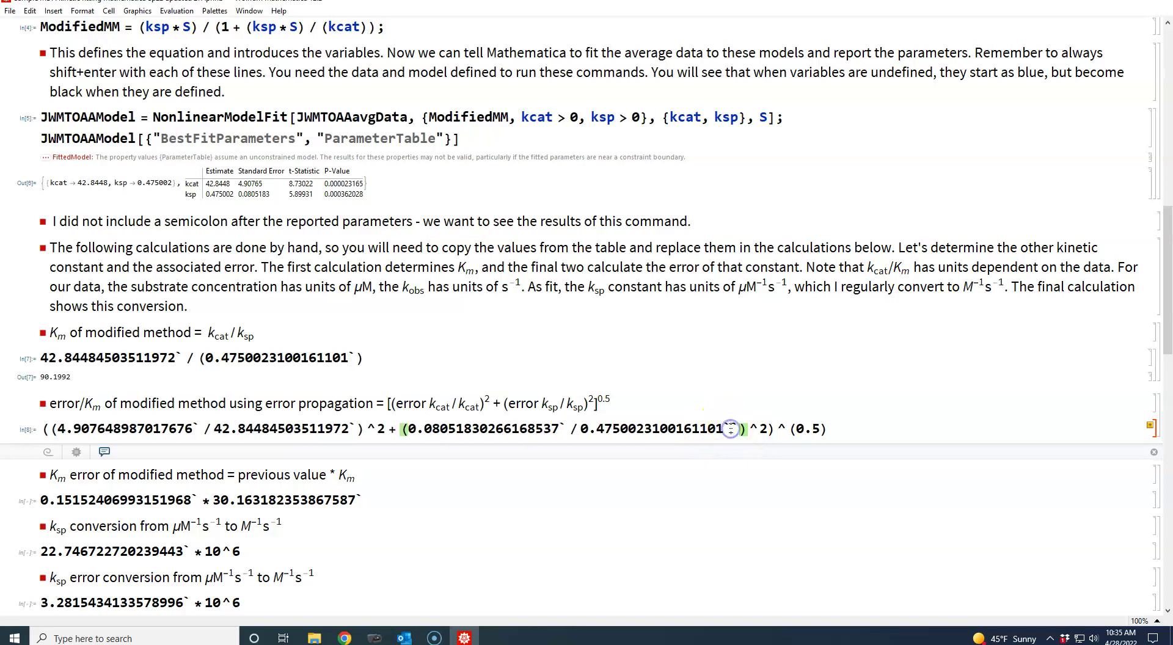
{"action": "key", "text": "BackSpace"}
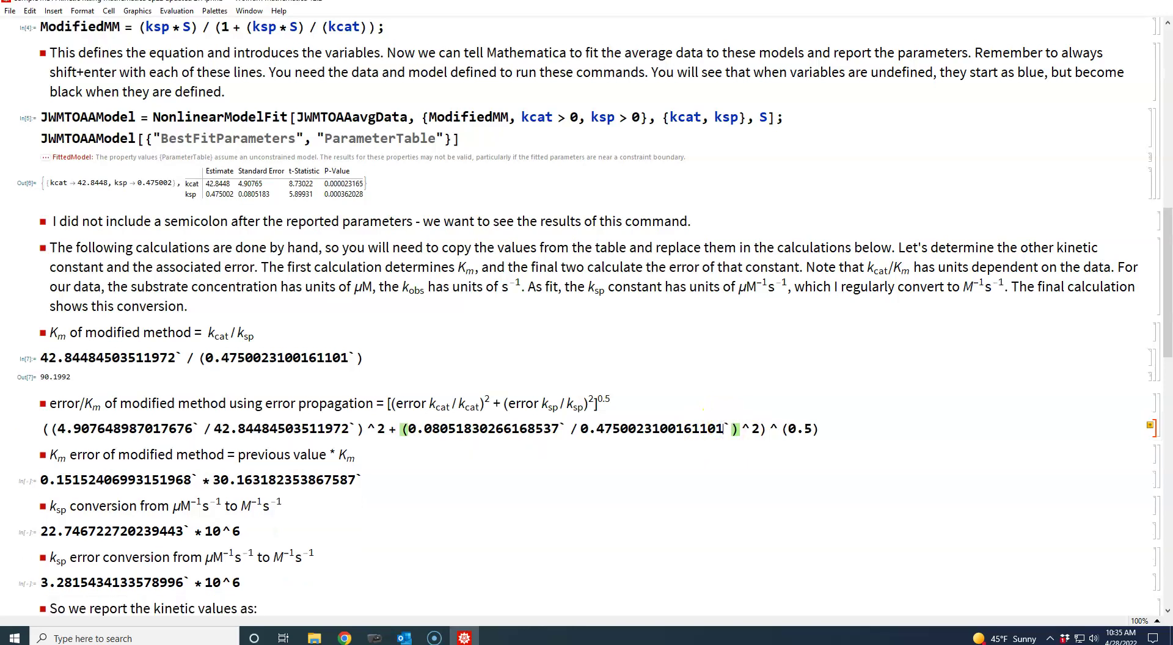
{"action": "left_click", "coordinate": [824, 427]}
{"action": "key", "text": "shift+Return"}
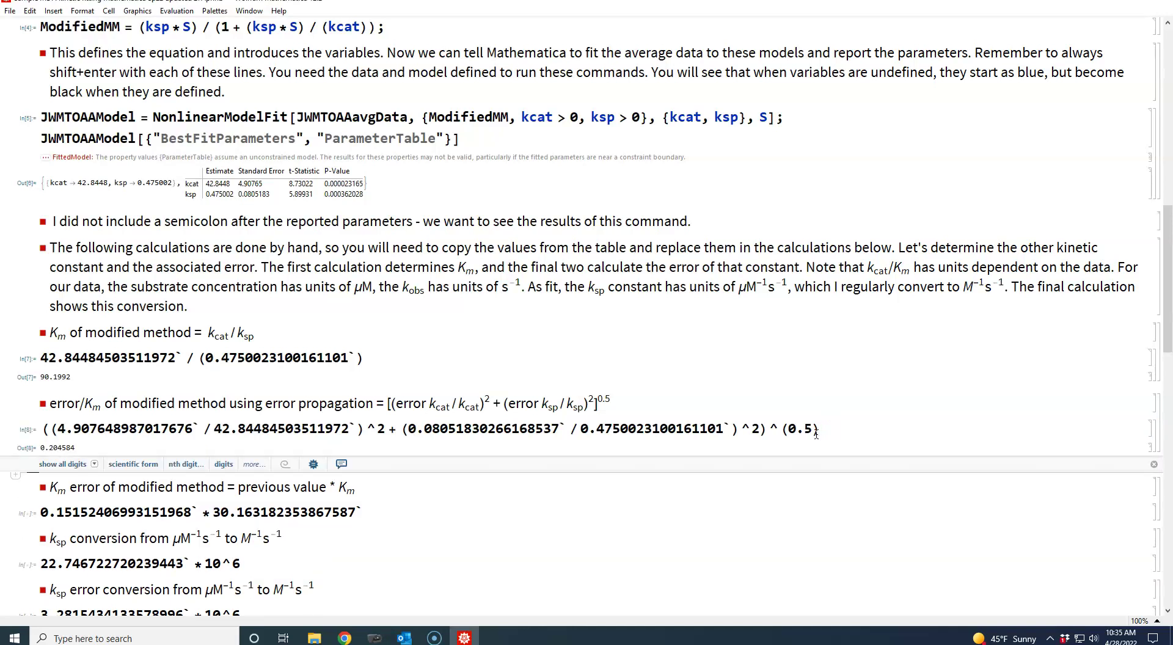
- Replace the first factor of the Km error calculation with the copied error-propagation result, 0.20458395646093216, leaving a single backtick after it
{"action": "left_click_drag", "start_coordinate": [1167, 324], "coordinate": [1167, 357]}
{"action": "left_click", "coordinate": [75, 431]}
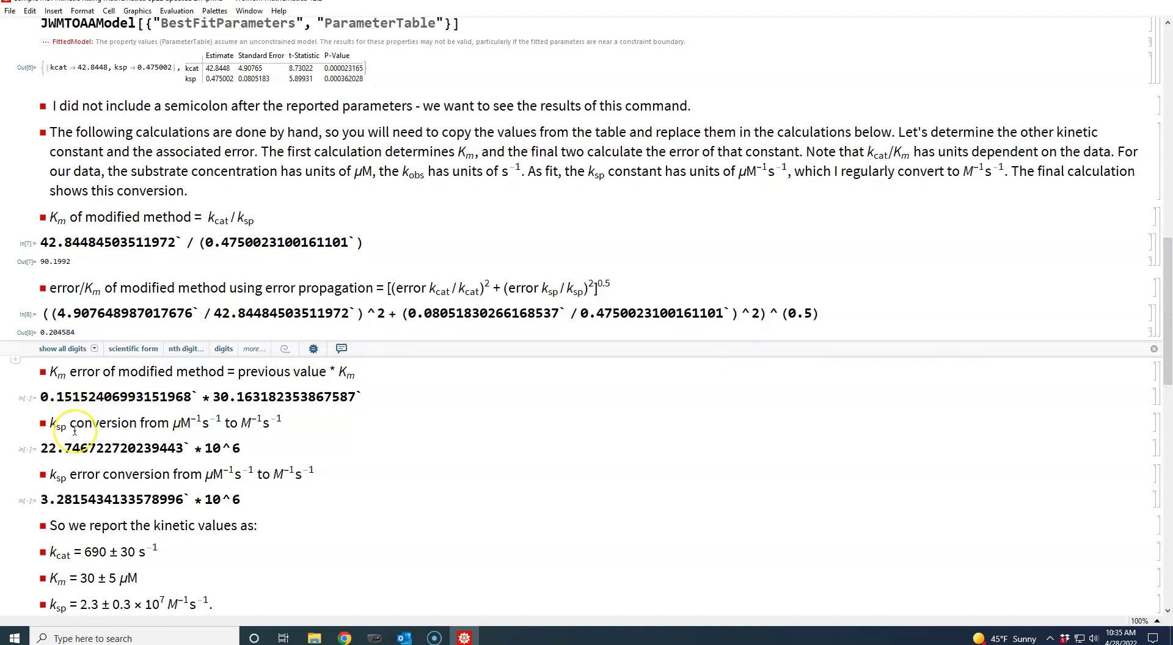
{"action": "left_click", "coordinate": [52, 390]}
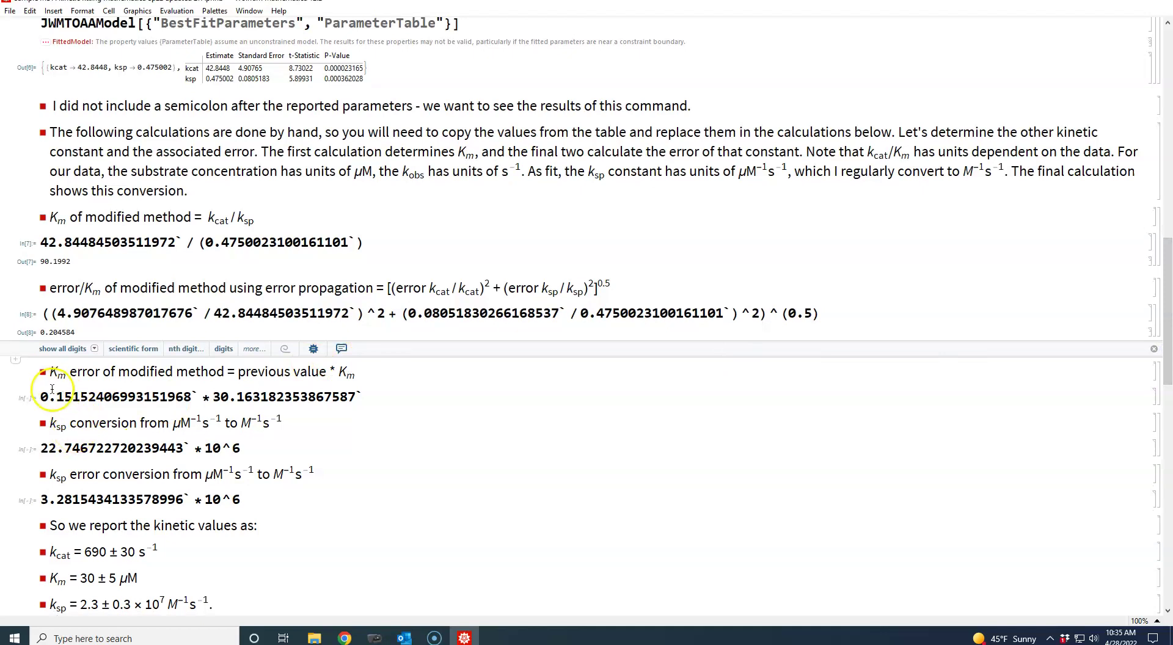
{"action": "left_click", "coordinate": [72, 332]}
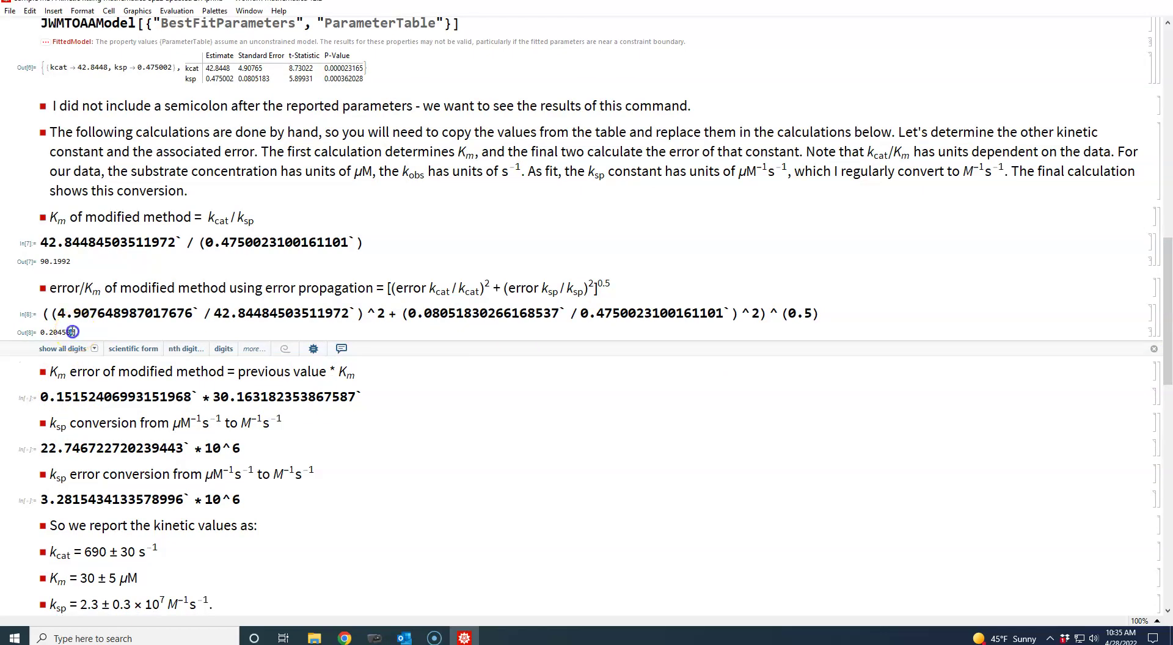
{"action": "right_click", "coordinate": [53, 334]}
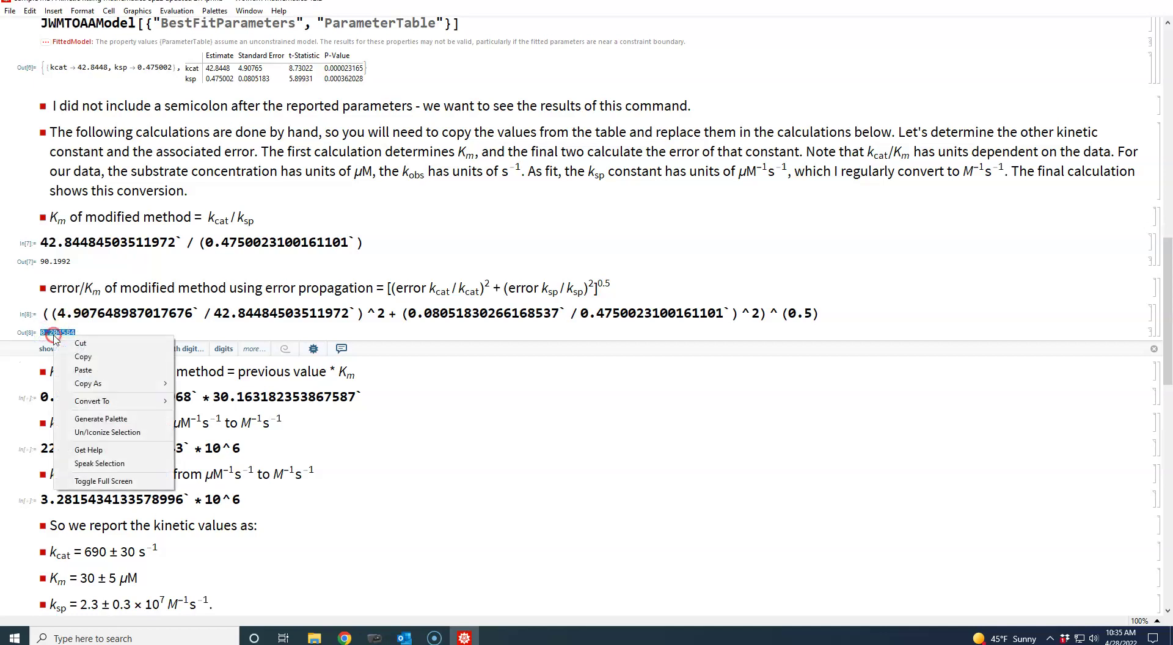
{"action": "left_click", "coordinate": [67, 353]}
{"action": "left_click_drag", "start_coordinate": [188, 397], "coordinate": [59, 387]}
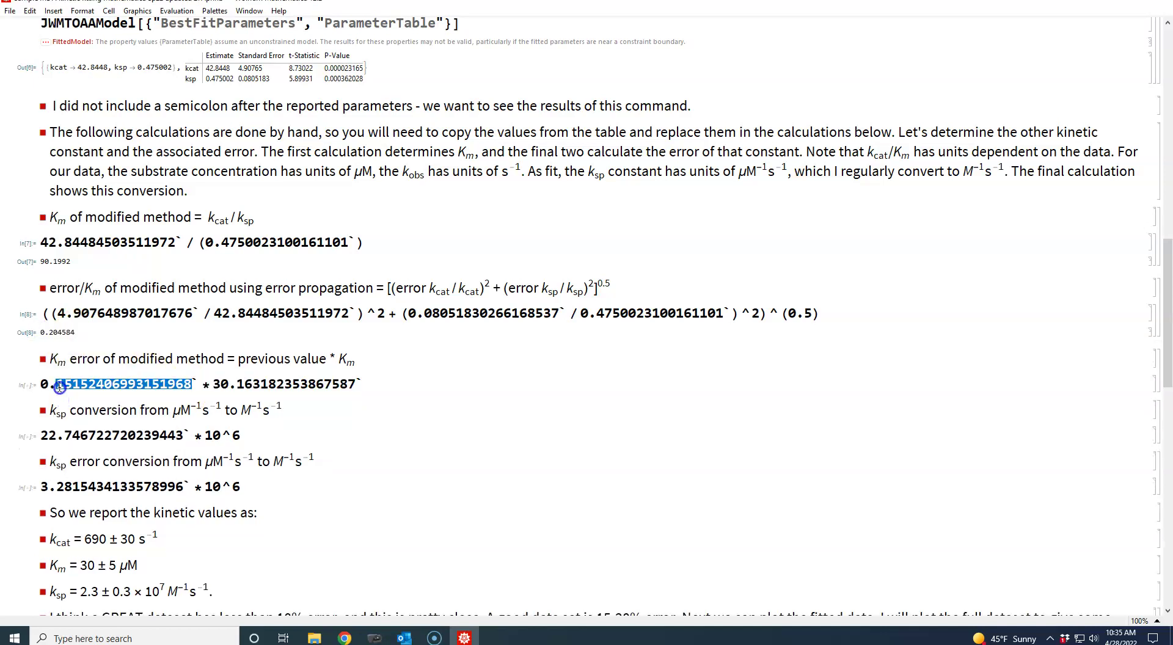
{"action": "right_click", "coordinate": [92, 383]}
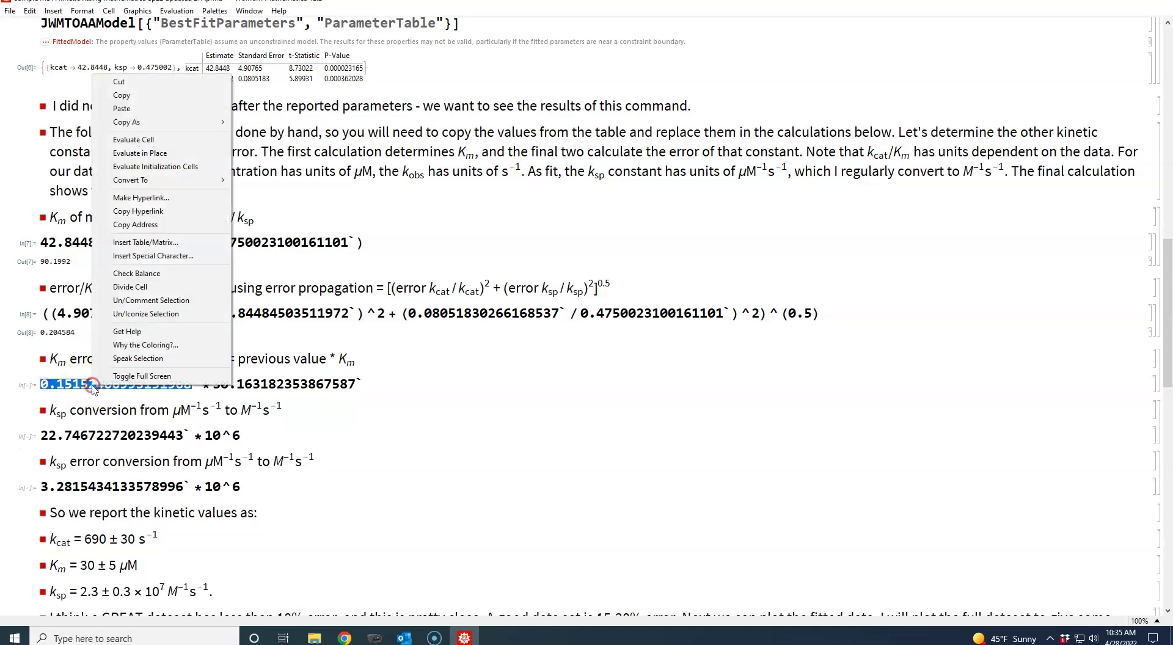
{"action": "left_click", "coordinate": [134, 112]}
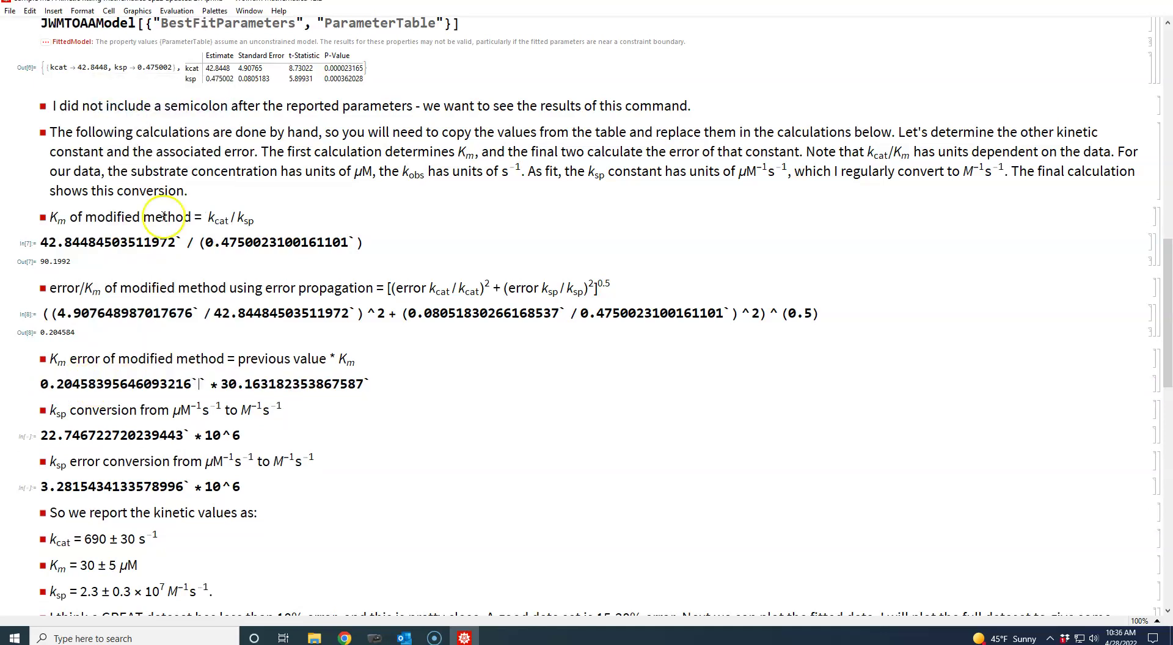
{"action": "key", "text": "BackSpace"}
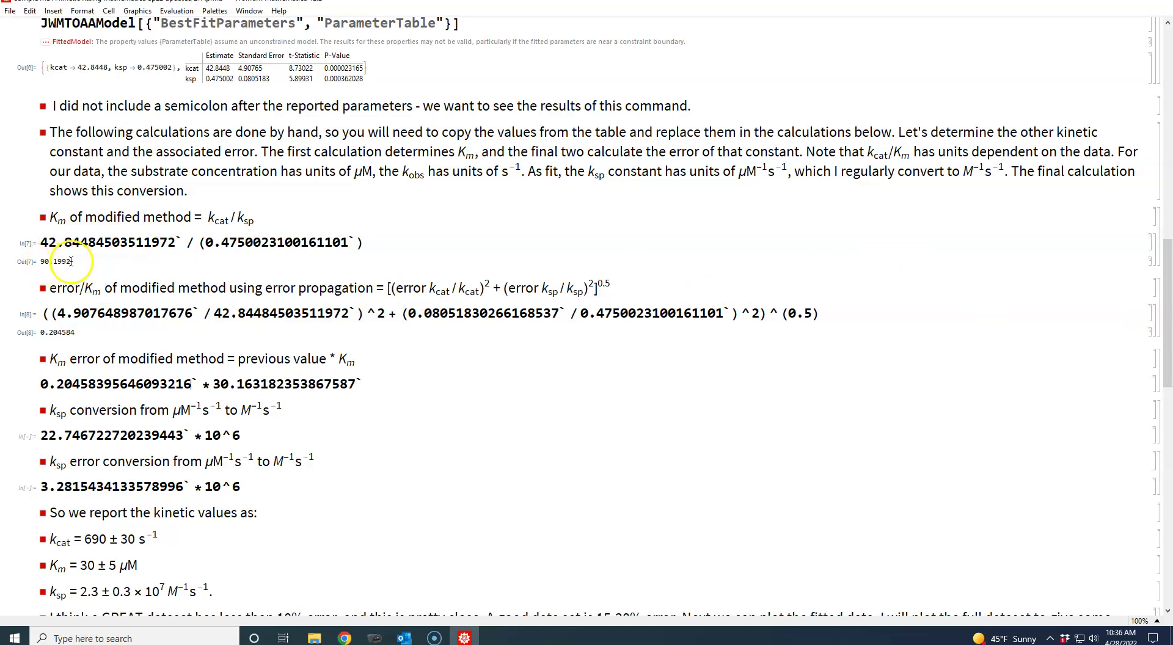
- Replace the Km factor in the Km error calculation with the copied Km result, 90.1992351019653, leaving one backtick, and evaluate it
{"action": "left_click_drag", "start_coordinate": [71, 261], "coordinate": [52, 261]}
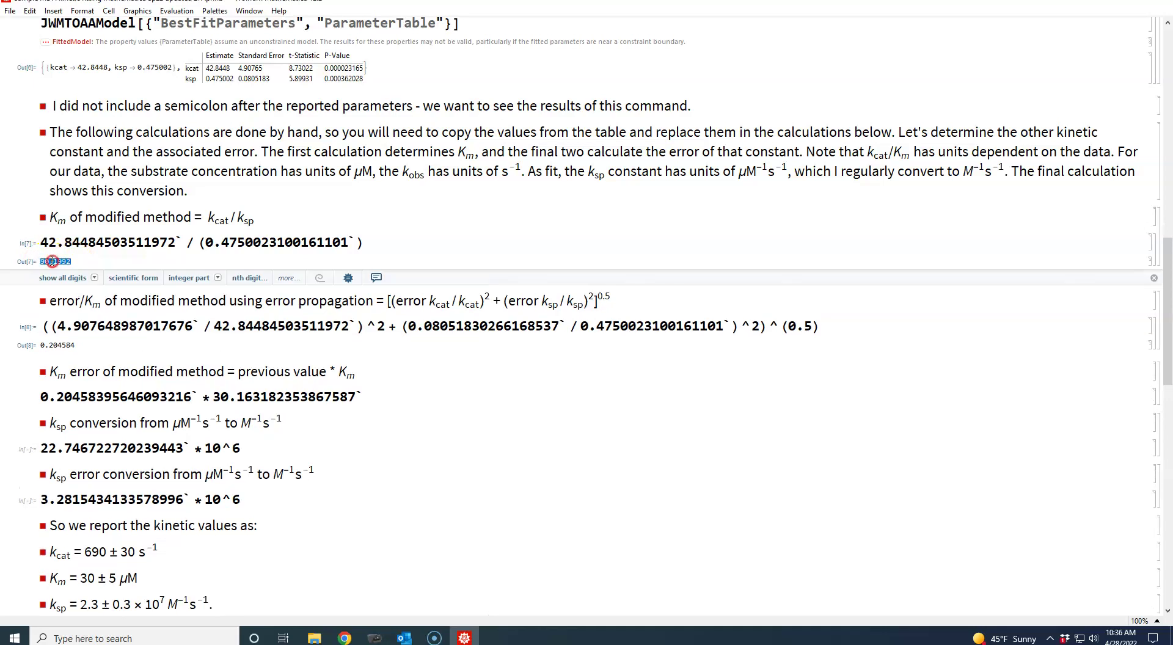
{"action": "right_click", "coordinate": [52, 261]}
{"action": "left_click", "coordinate": [79, 284]}
{"action": "left_click_drag", "start_coordinate": [357, 397], "coordinate": [212, 385]}
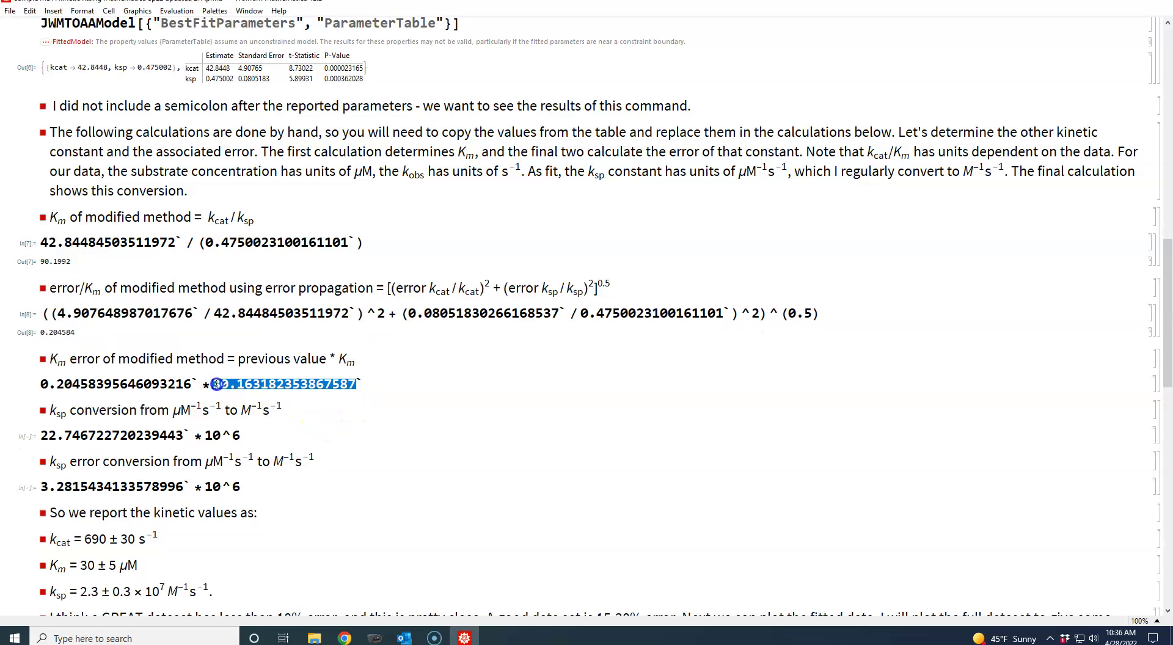
{"action": "right_click", "coordinate": [246, 381]}
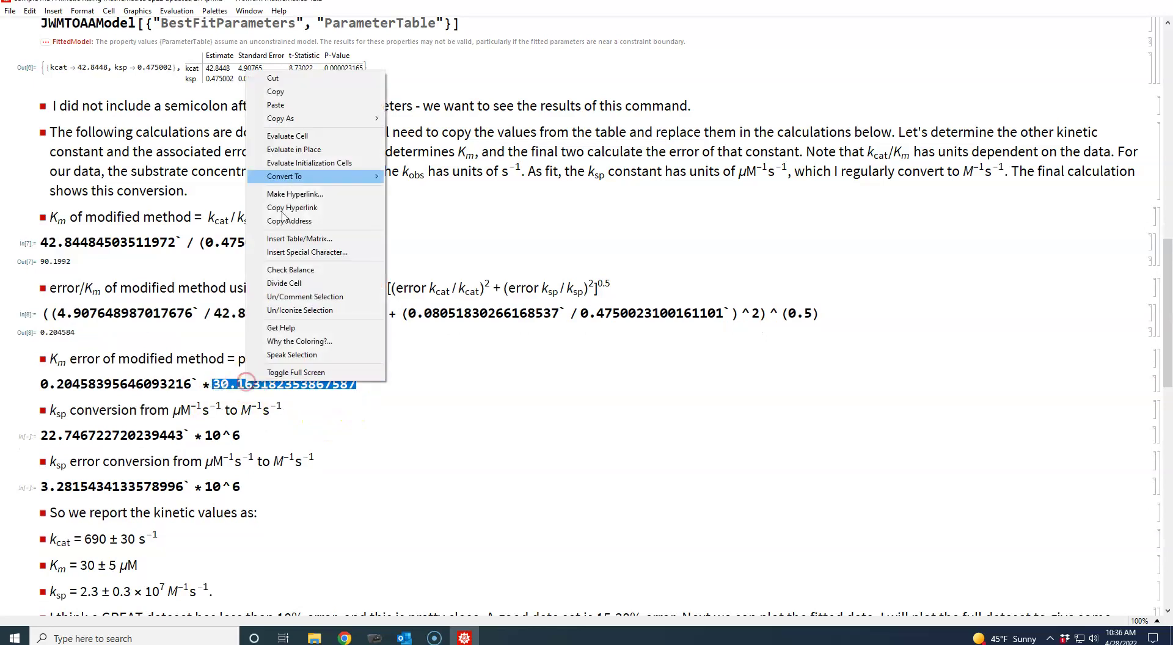
{"action": "left_click", "coordinate": [280, 105]}
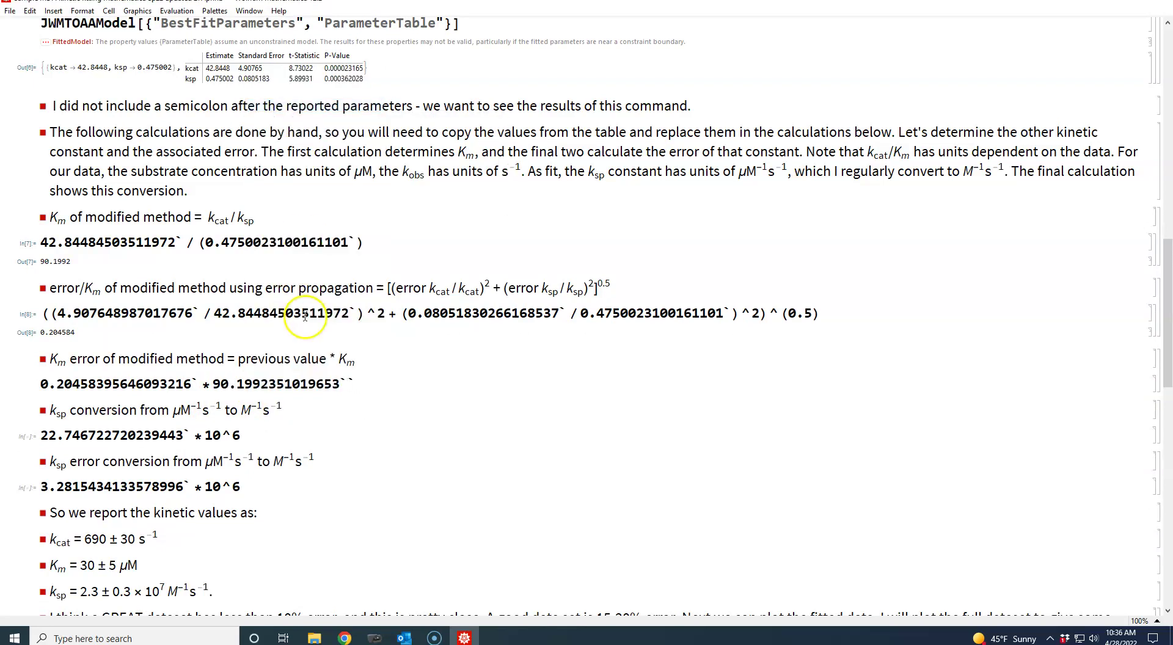
{"action": "left_click", "coordinate": [358, 388]}
{"action": "key", "text": "shift+Return"}
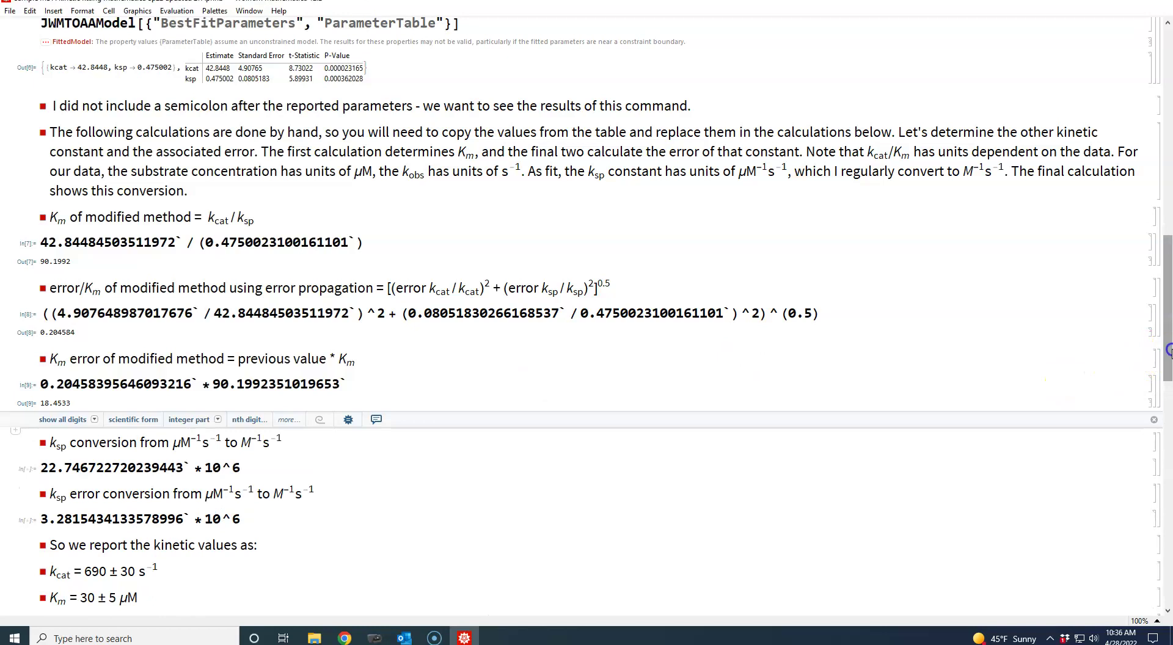
- Replace the ksp value in the ksp unit-conversion line with the estimate copied from the parameter table, 0.4750023100161101, and evaluate it
{"action": "left_click_drag", "start_coordinate": [1169, 352], "coordinate": [1168, 385]}
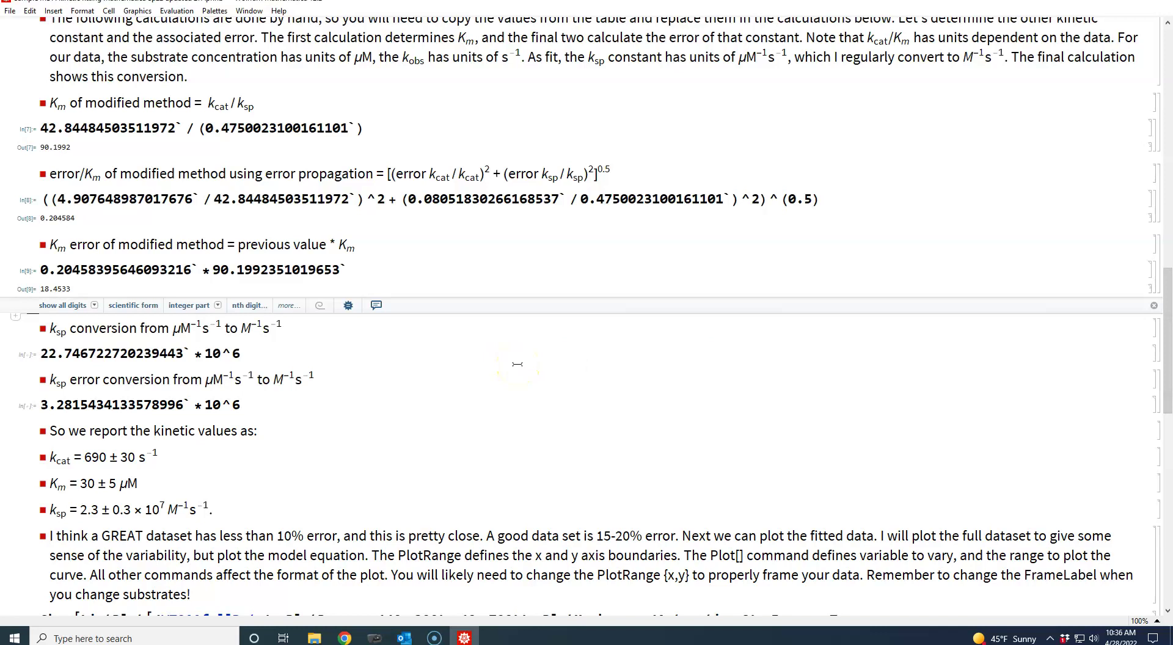
{"action": "left_click_drag", "start_coordinate": [1167, 337], "coordinate": [1167, 249]}
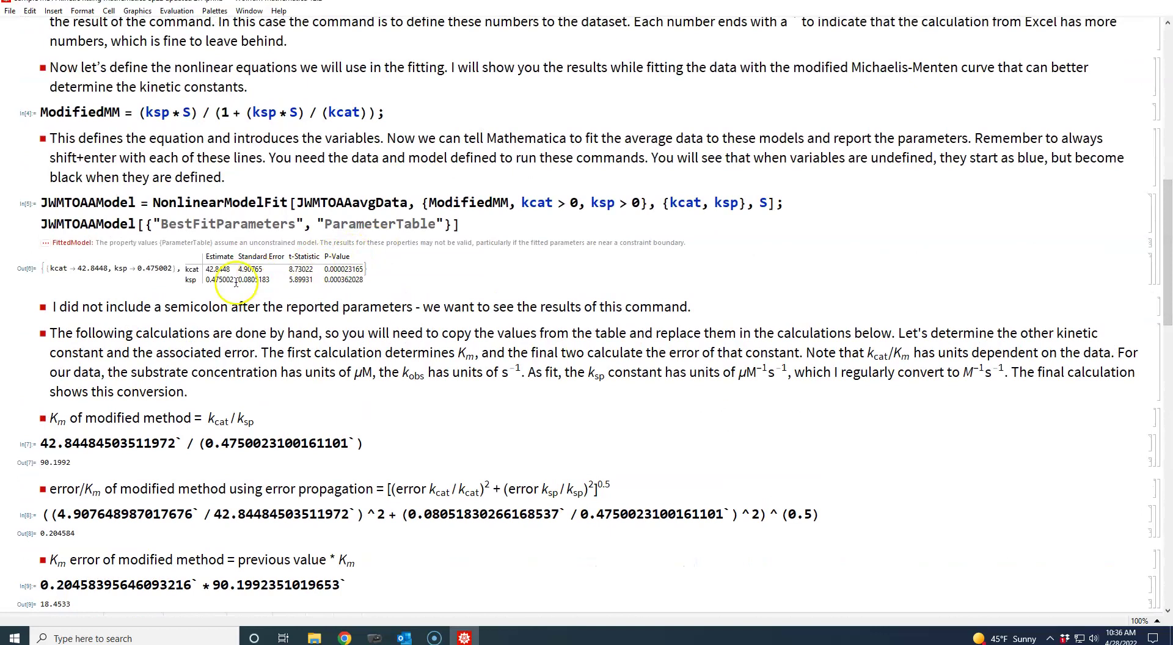
{"action": "left_click_drag", "start_coordinate": [234, 277], "coordinate": [208, 280]}
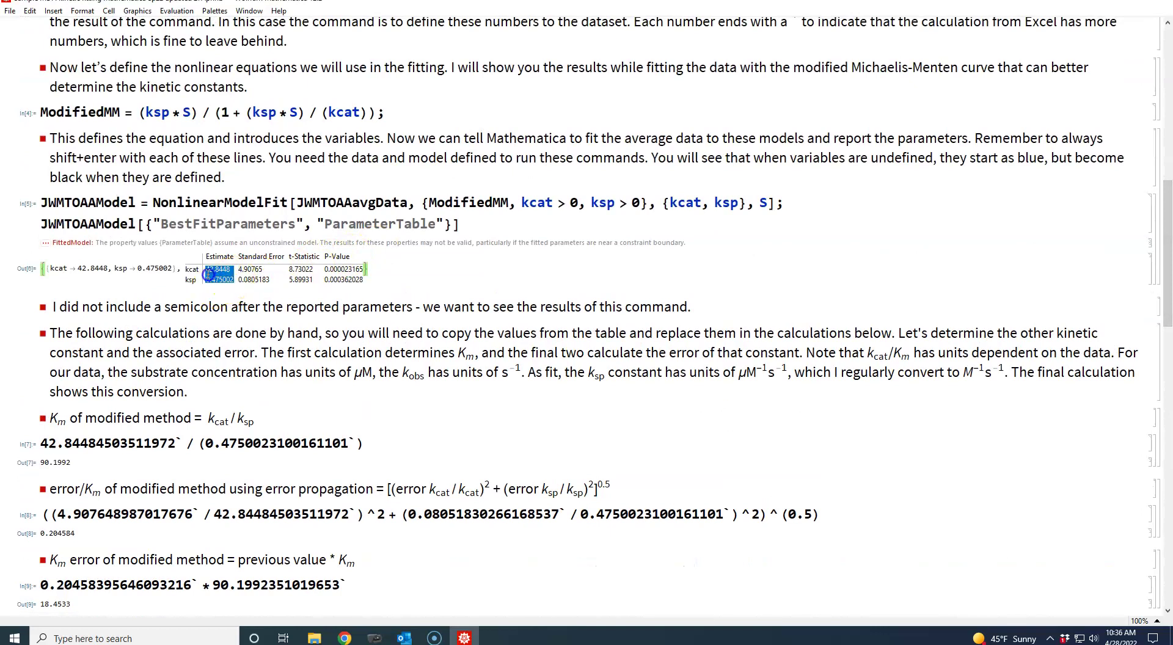
{"action": "right_click", "coordinate": [218, 279]}
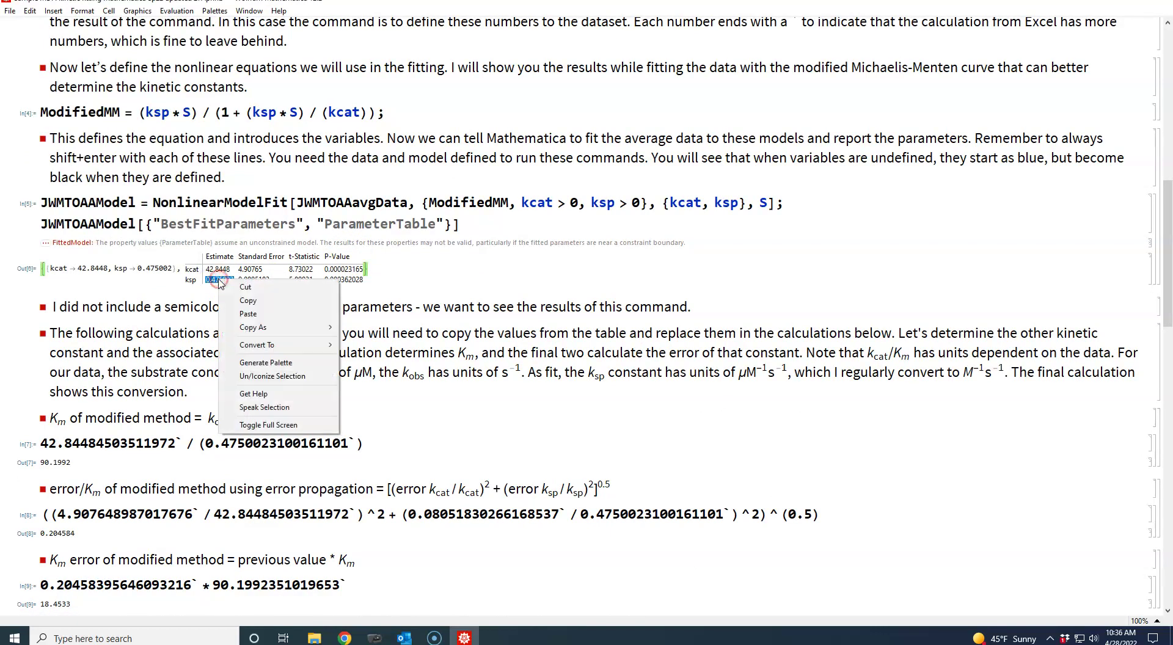
{"action": "left_click", "coordinate": [247, 299]}
{"action": "left_click_drag", "start_coordinate": [1166, 304], "coordinate": [1162, 382]}
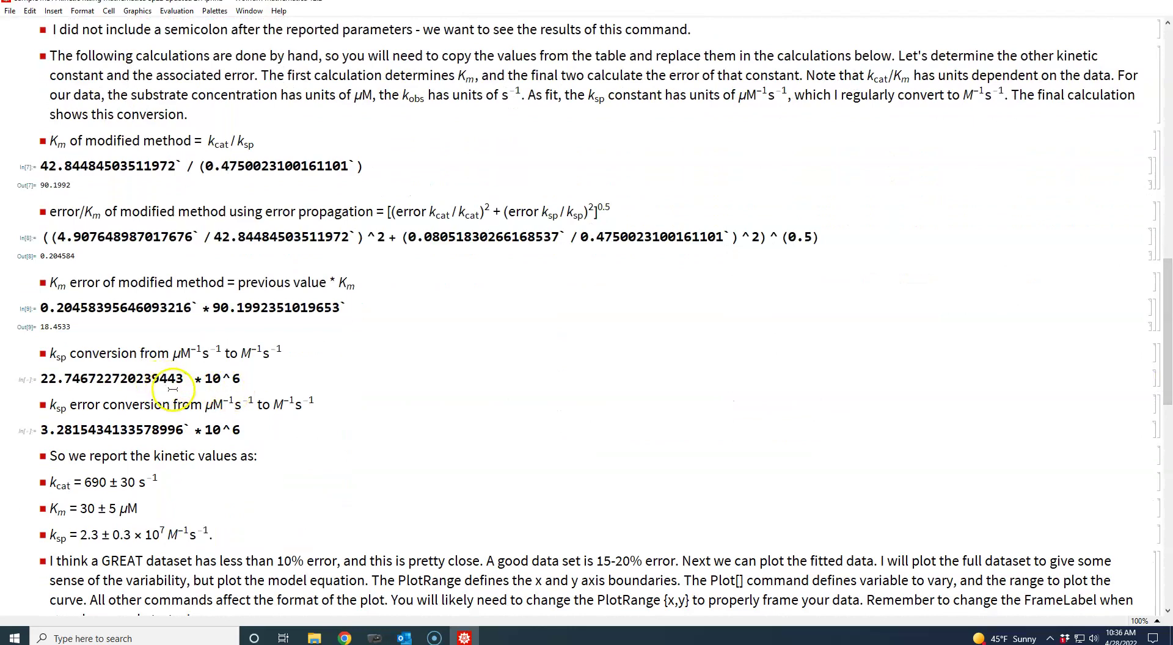
{"action": "left_click_drag", "start_coordinate": [192, 379], "coordinate": [35, 379]}
{"action": "right_click", "coordinate": [82, 375]}
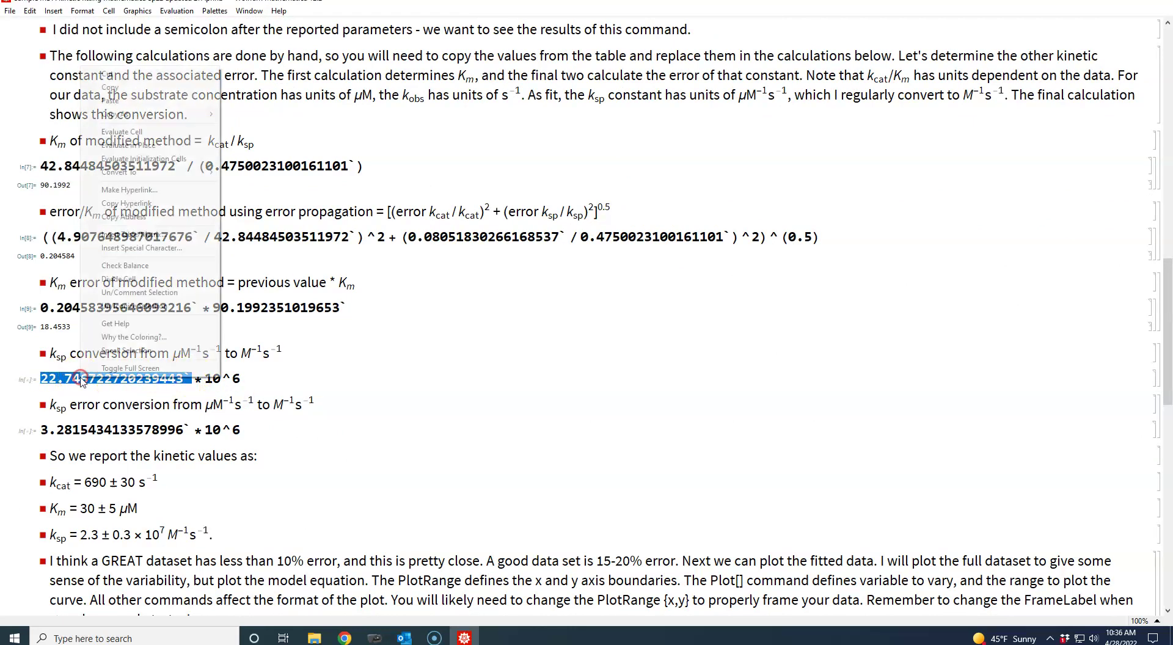
{"action": "left_click", "coordinate": [122, 101]}
{"action": "left_click", "coordinate": [258, 376]}
{"action": "key", "text": "shift+Return"}
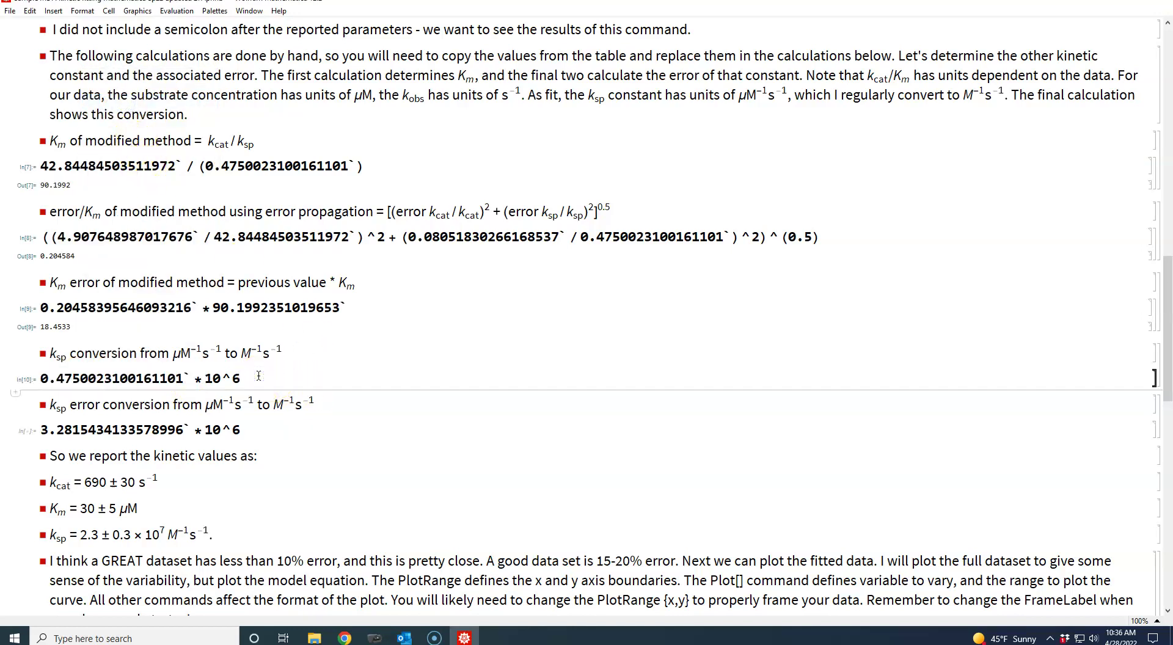
{"action": "left_click", "coordinate": [153, 412]}
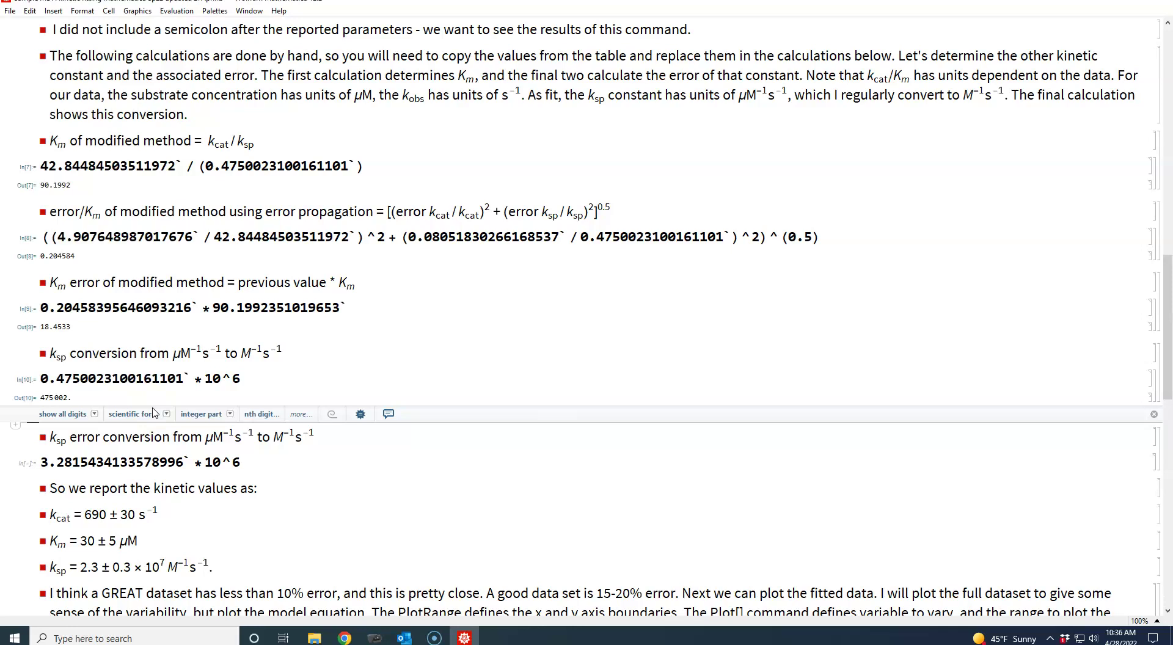
- Replace the first factor of the ksp error conversion with the ksp standard error copied from the parameter table, 0.08051830266168537
{"action": "left_click", "coordinate": [1168, 362]}
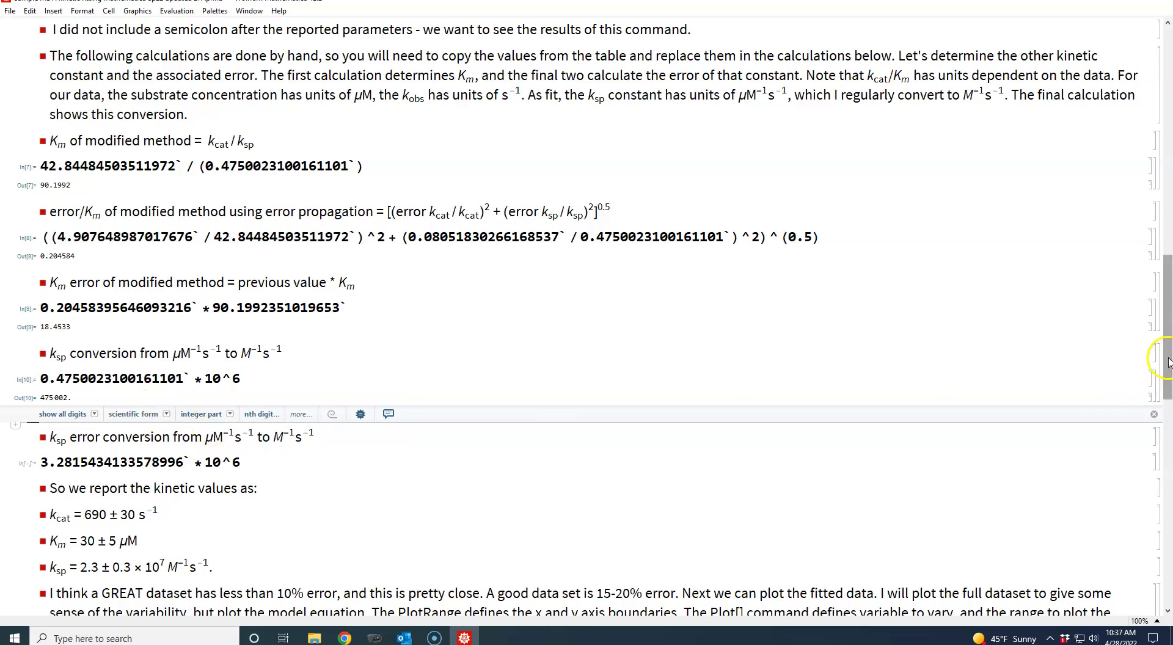
{"action": "mouse_move", "coordinate": [1168, 358]}
{"action": "left_mouse_down"}
{"action": "mouse_move", "coordinate": [1168, 385]}
{"action": "mouse_move", "coordinate": [1167, 296]}
{"action": "mouse_move", "coordinate": [1167, 353]}
{"action": "left_mouse_up"}
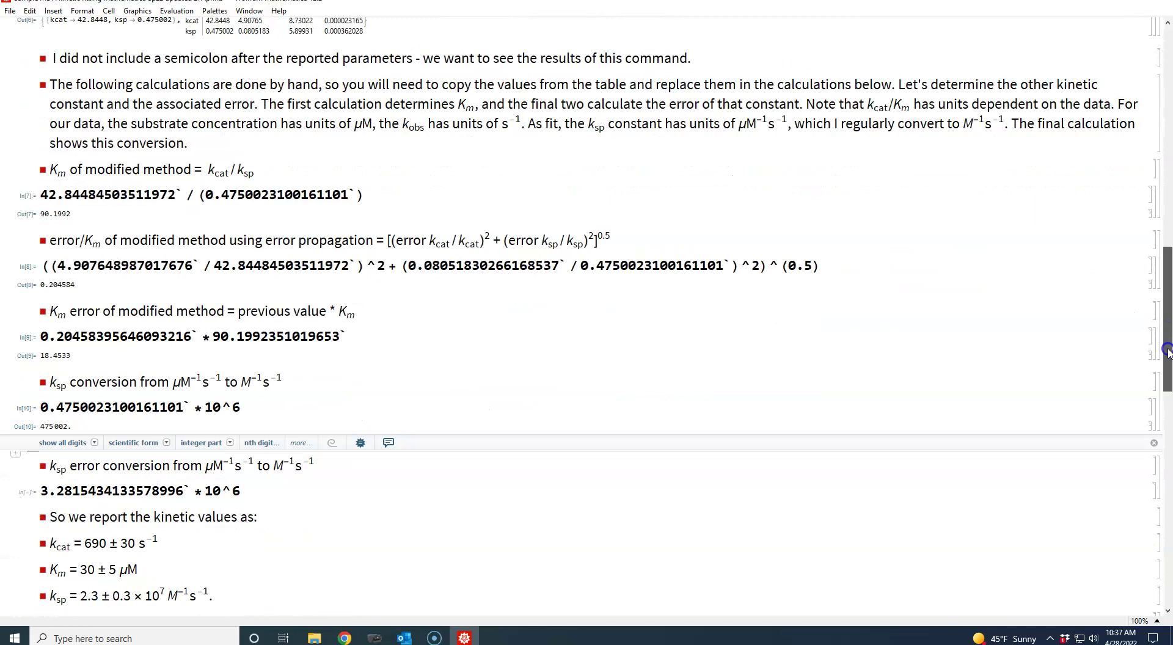
{"action": "left_click_drag", "start_coordinate": [1167, 353], "coordinate": [1167, 287]}
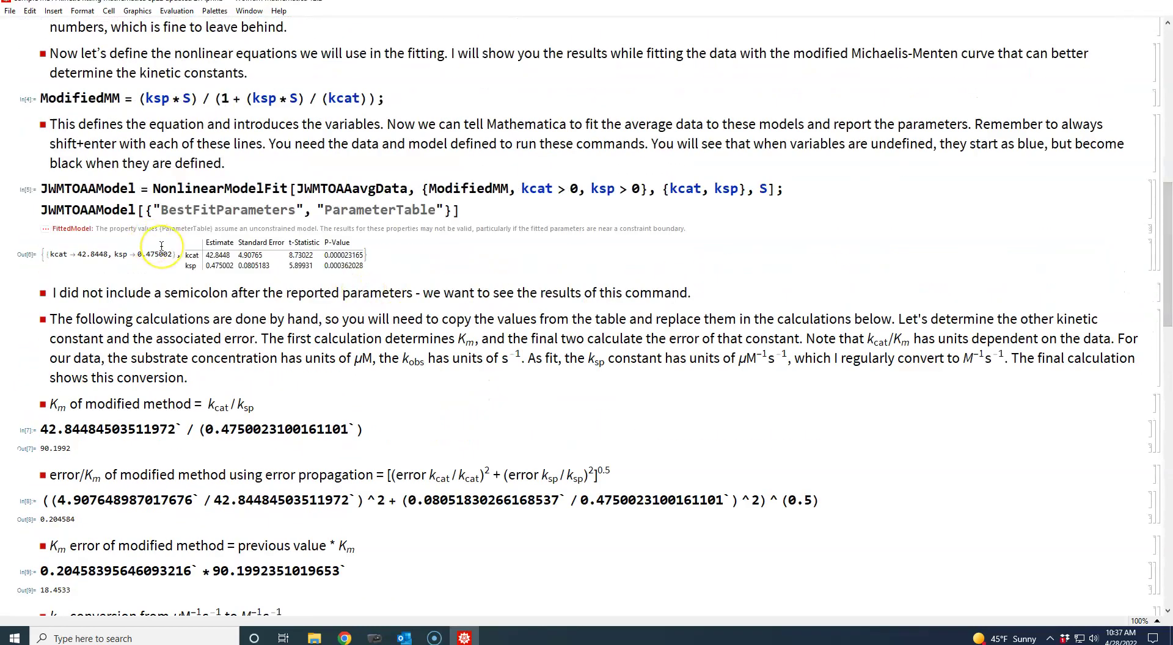
{"action": "left_click_drag", "start_coordinate": [270, 267], "coordinate": [251, 266]}
{"action": "right_click", "coordinate": [242, 265]}
{"action": "left_click", "coordinate": [269, 282]}
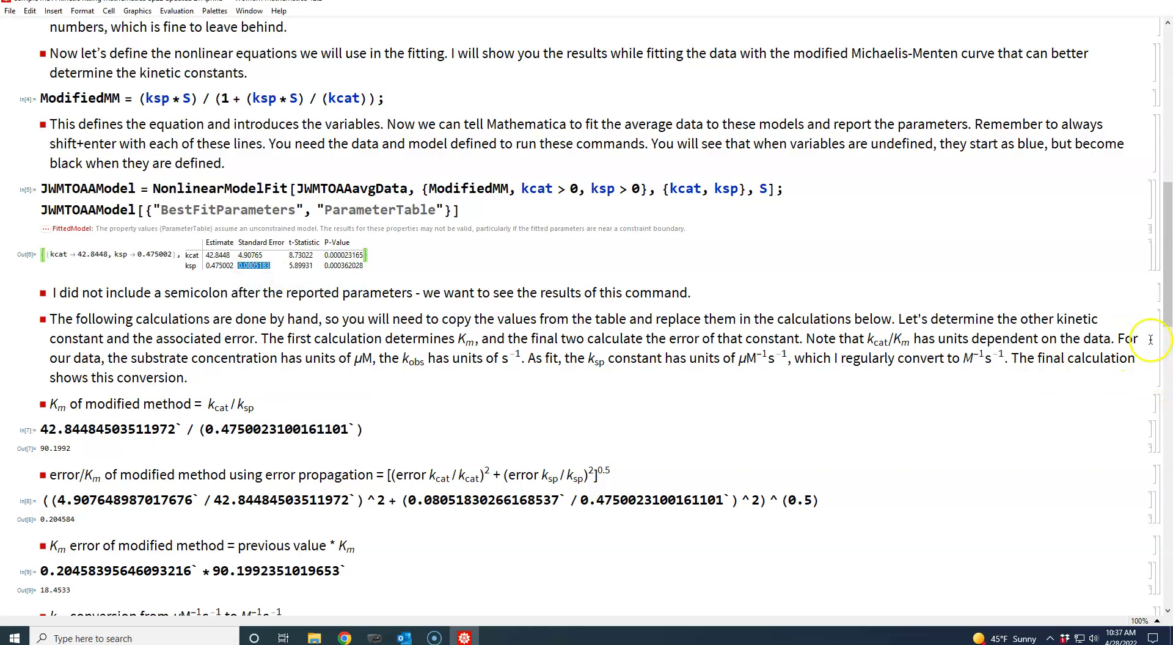
{"action": "left_click_drag", "start_coordinate": [1166, 307], "coordinate": [1165, 403]}
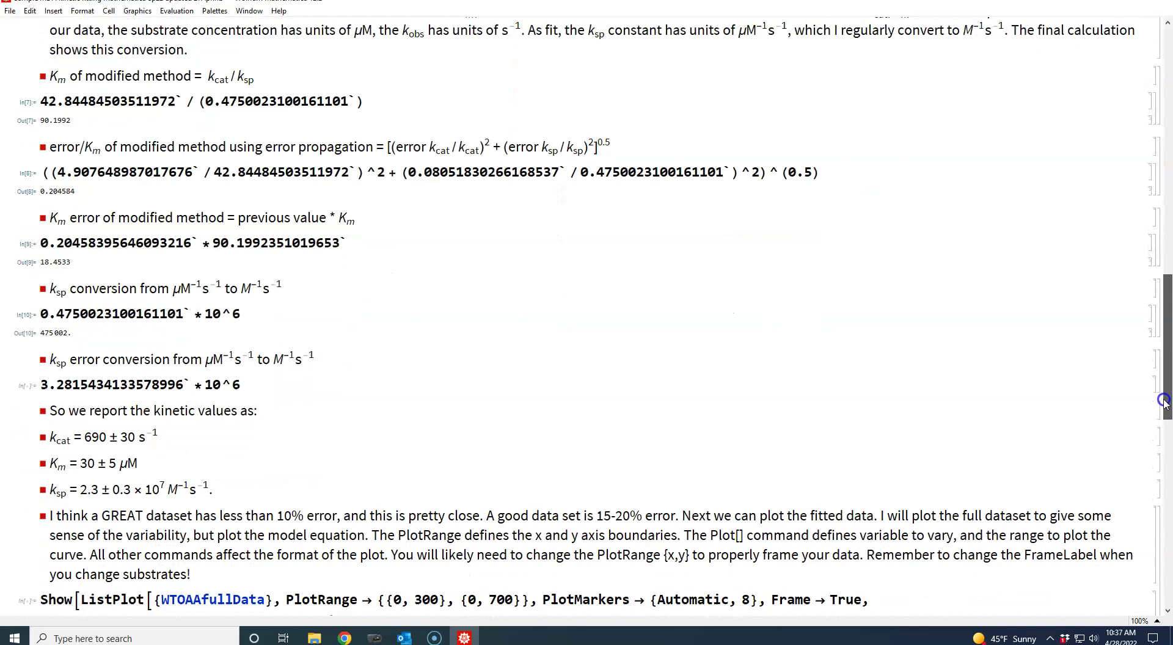
{"action": "left_click_drag", "start_coordinate": [1164, 401], "coordinate": [1163, 401]}
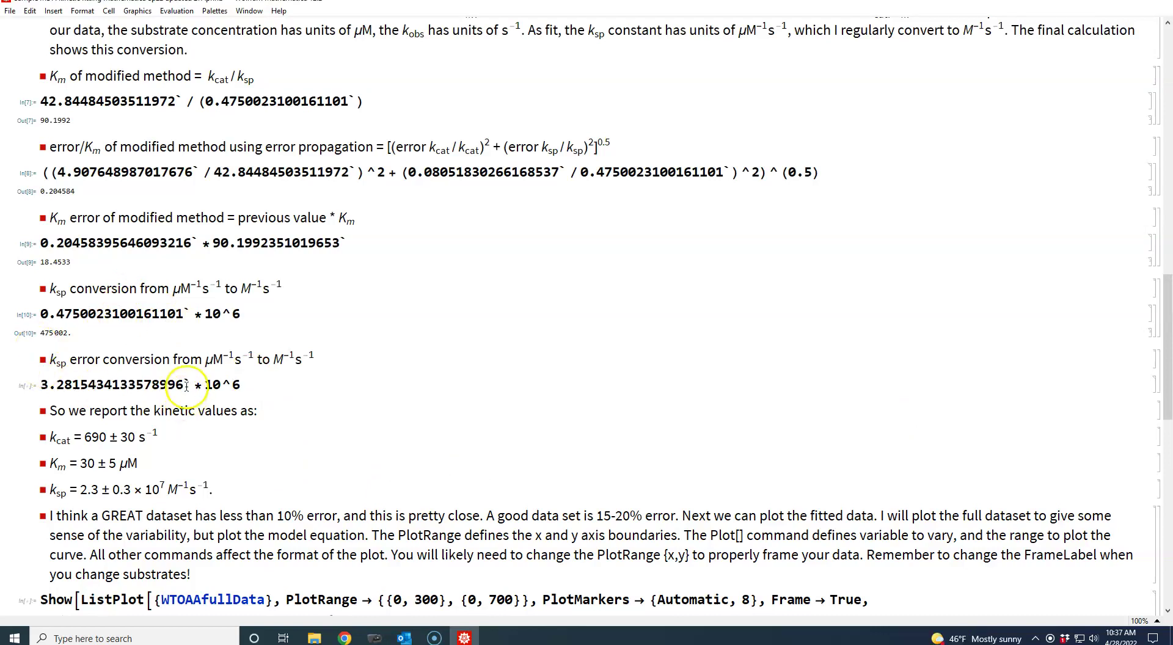
{"action": "left_click_drag", "start_coordinate": [186, 384], "coordinate": [41, 385]}
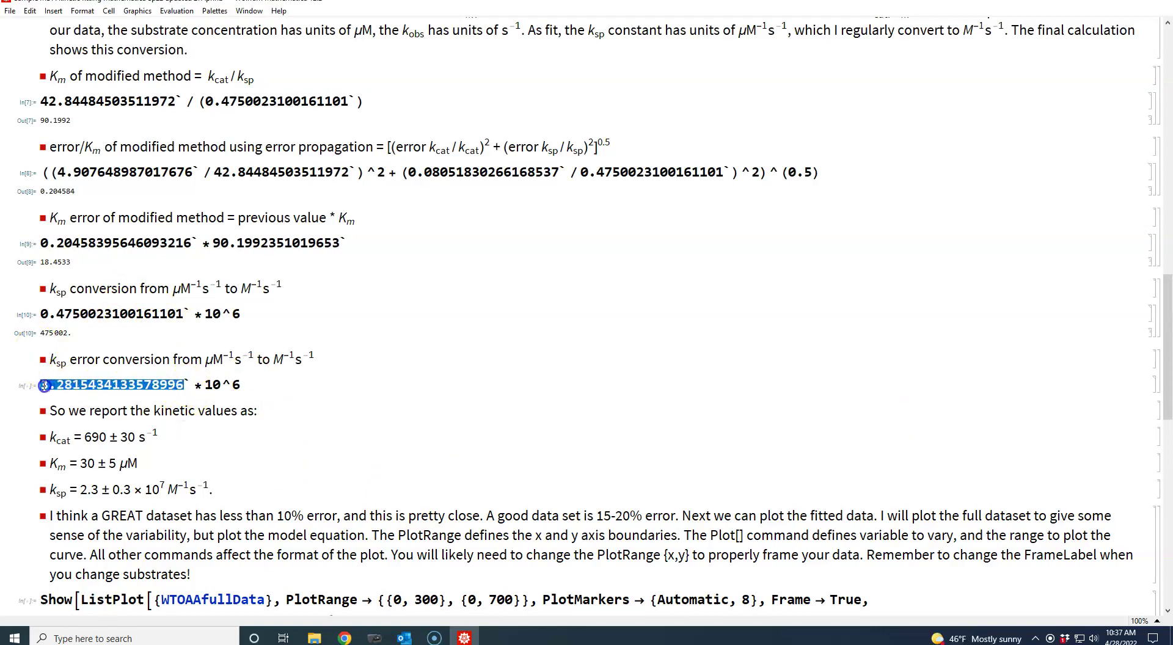
{"action": "right_click", "coordinate": [109, 385]}
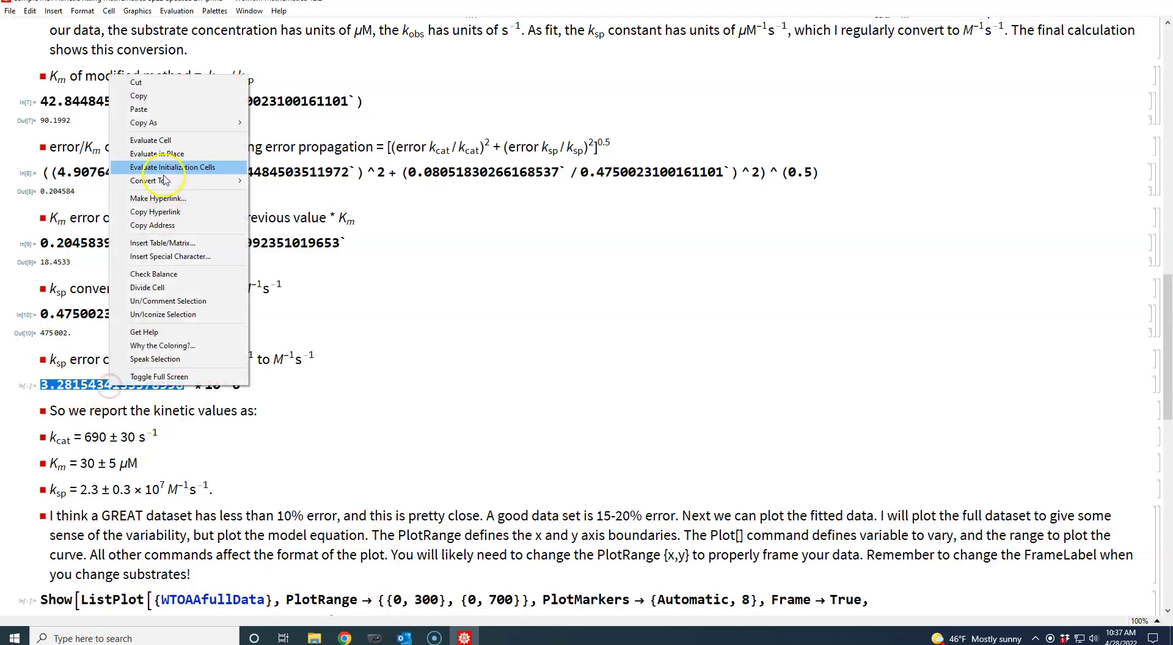
{"action": "left_click", "coordinate": [153, 110]}
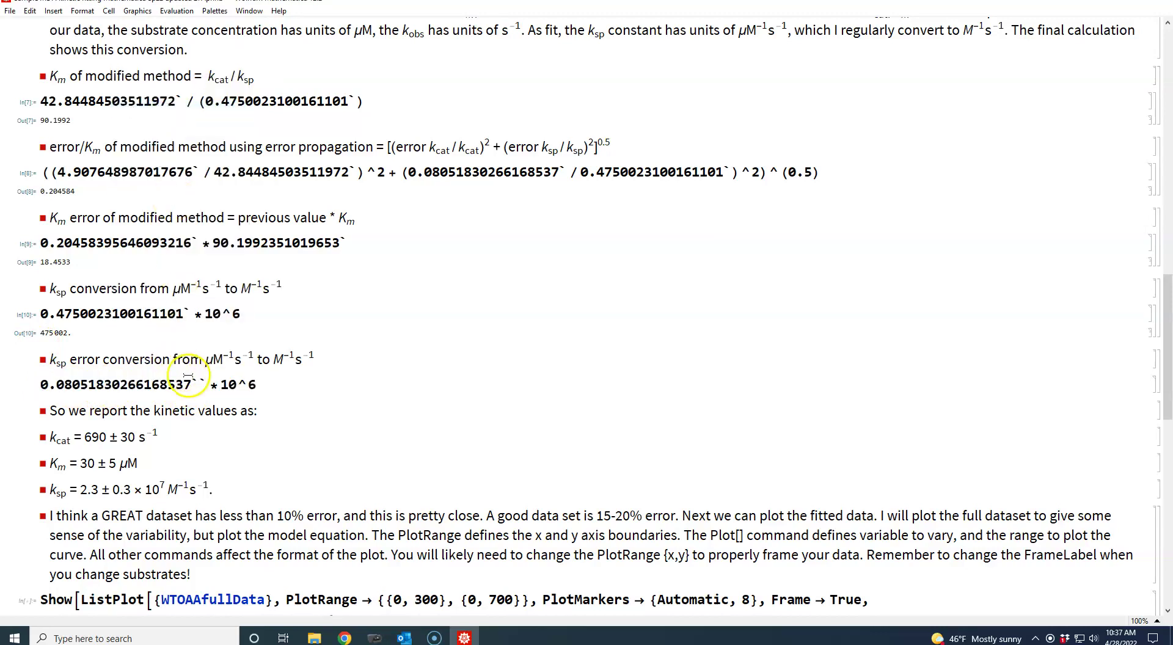
- Remove the duplicate backtick after the ksp error value and evaluate the ksp error conversion
{"action": "key", "text": "Delete"}
{"action": "left_click", "coordinate": [259, 384]}
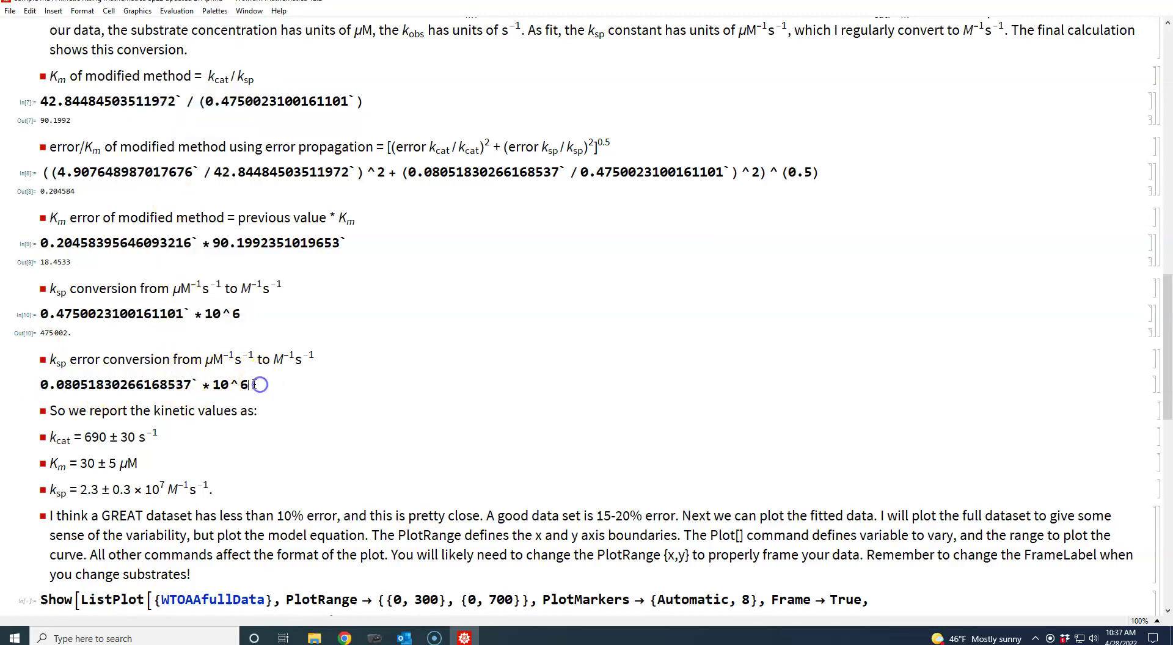
{"action": "key", "text": "shift+Return"}
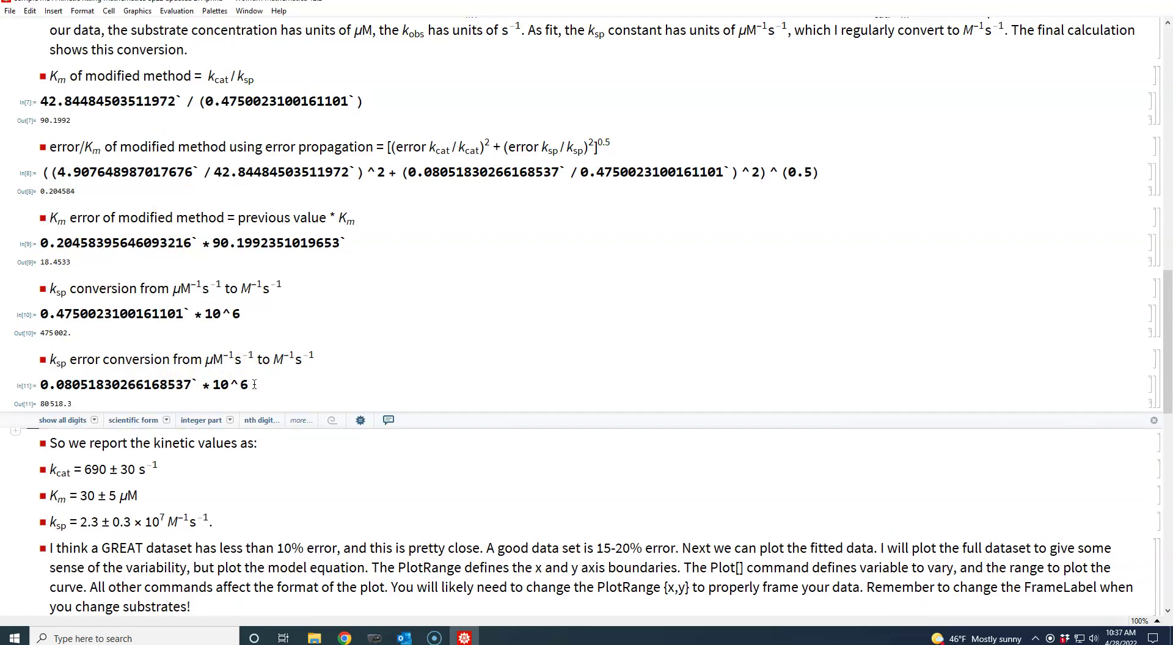
- Change the reported kcat value in the kinetic summary to 43, based on the parameter table estimate
{"action": "left_click_drag", "start_coordinate": [1169, 348], "coordinate": [1170, 355]}
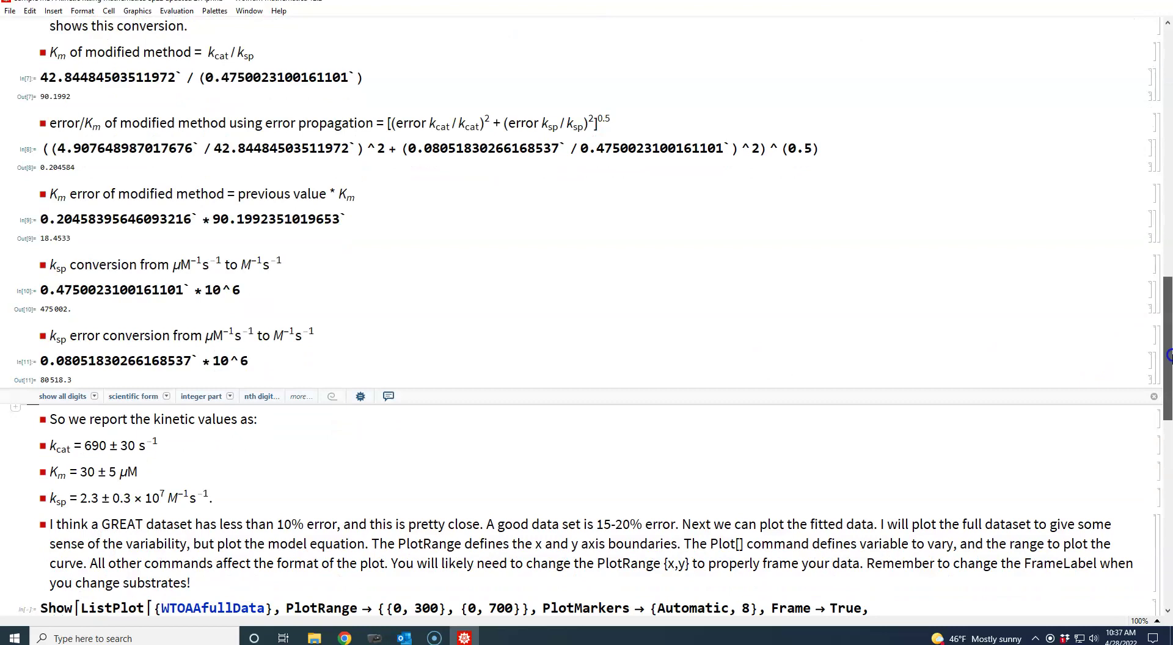
{"action": "left_click_drag", "start_coordinate": [1168, 335], "coordinate": [1167, 244]}
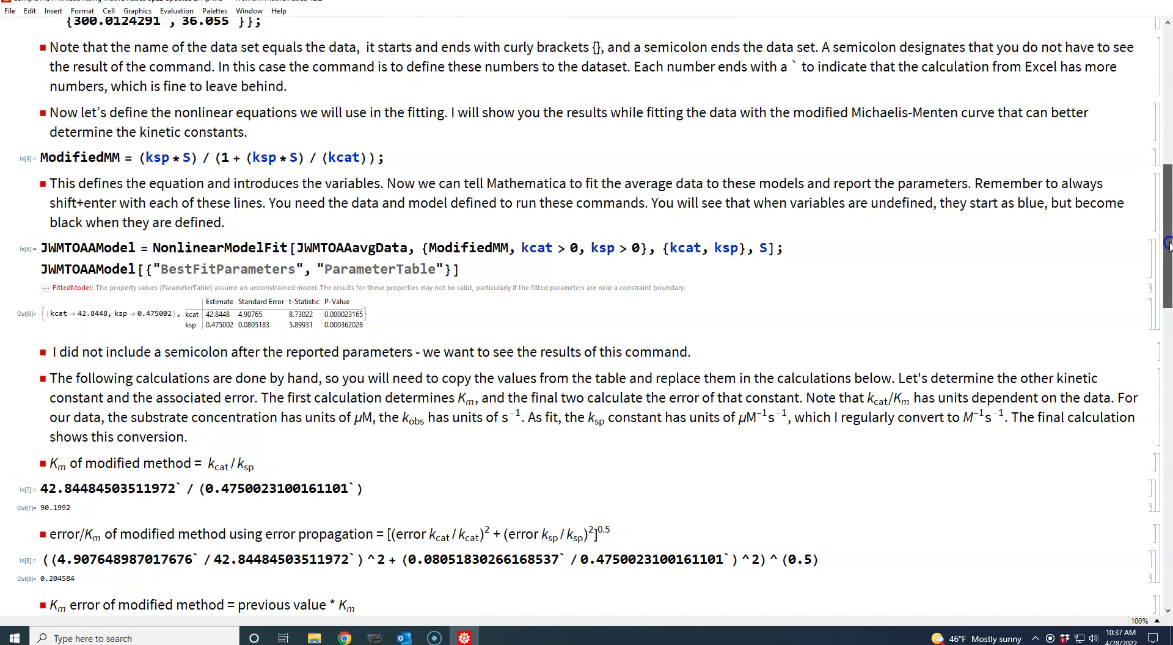
{"action": "left_click_drag", "start_coordinate": [1168, 244], "coordinate": [1167, 380]}
{"action": "left_click", "coordinate": [109, 351]}
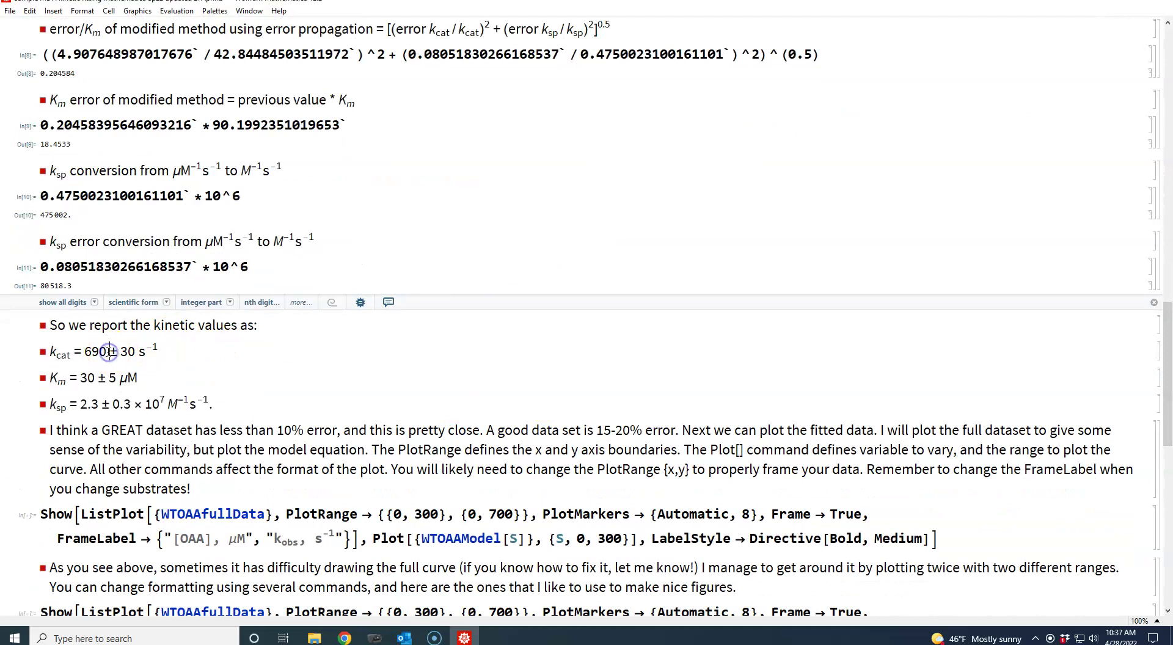
{"action": "key", "text": "BackSpace"}
{"action": "key", "text": "BackSpace"}
{"action": "key", "text": "BackSpace"}
{"action": "key", "text": "BackSpace"}
{"action": "type", "text": "43"}
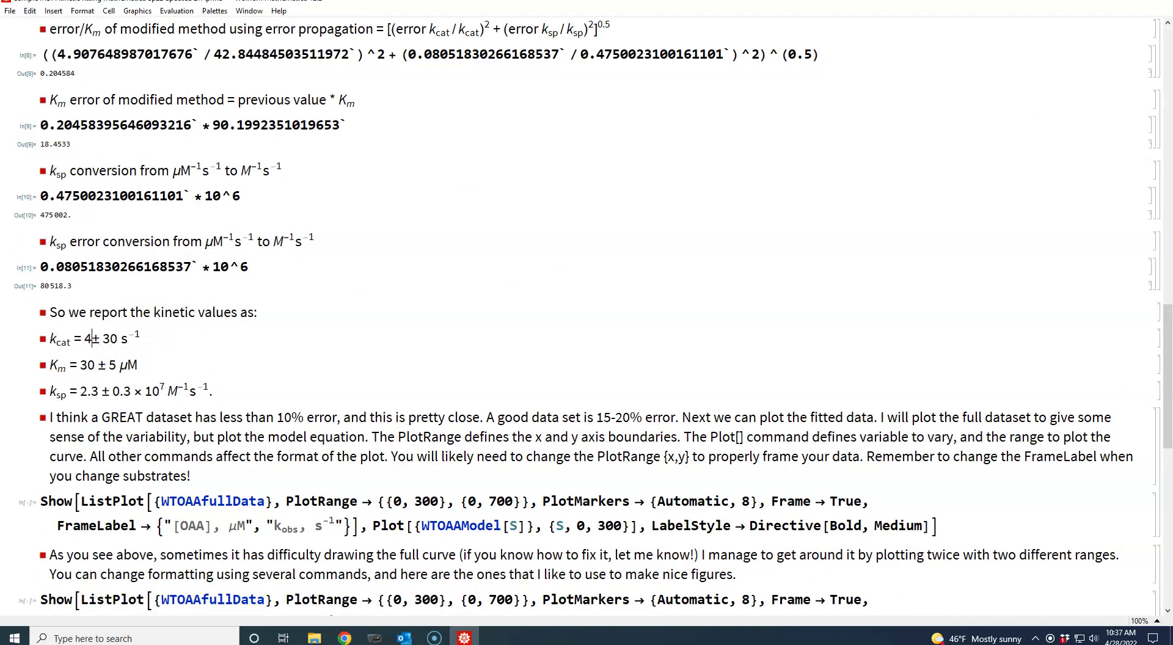
- Set the error of the reported kcat to 5 s⁻¹
{"action": "key", "text": "Right"}
{"action": "key", "text": "Right"}
{"action": "key", "text": "Right"}
{"action": "key", "text": "Right"}
{"action": "key", "text": "BackSpace"}
{"action": "key", "text": "BackSpace"}
{"action": "type", "text": "5"}
- Update the reported Km in the kinetic summary to 90 ± 20 µM
{"action": "left_click_drag", "start_coordinate": [1168, 366], "coordinate": [1167, 263]}
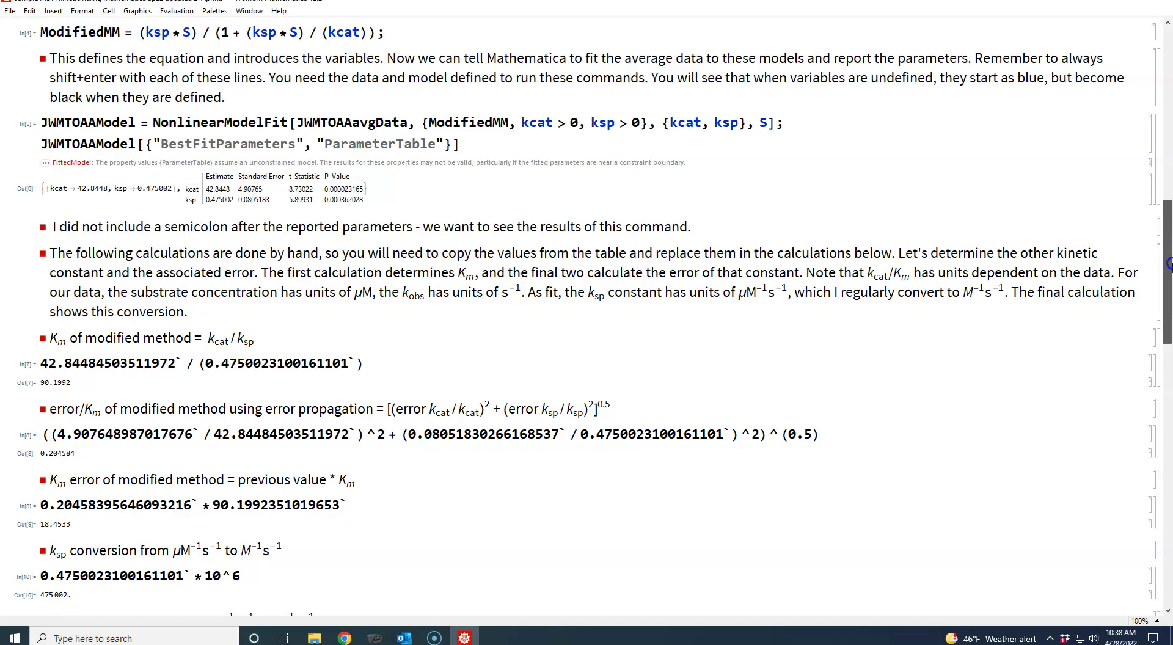
{"action": "left_click_drag", "start_coordinate": [1168, 262], "coordinate": [1167, 298]}
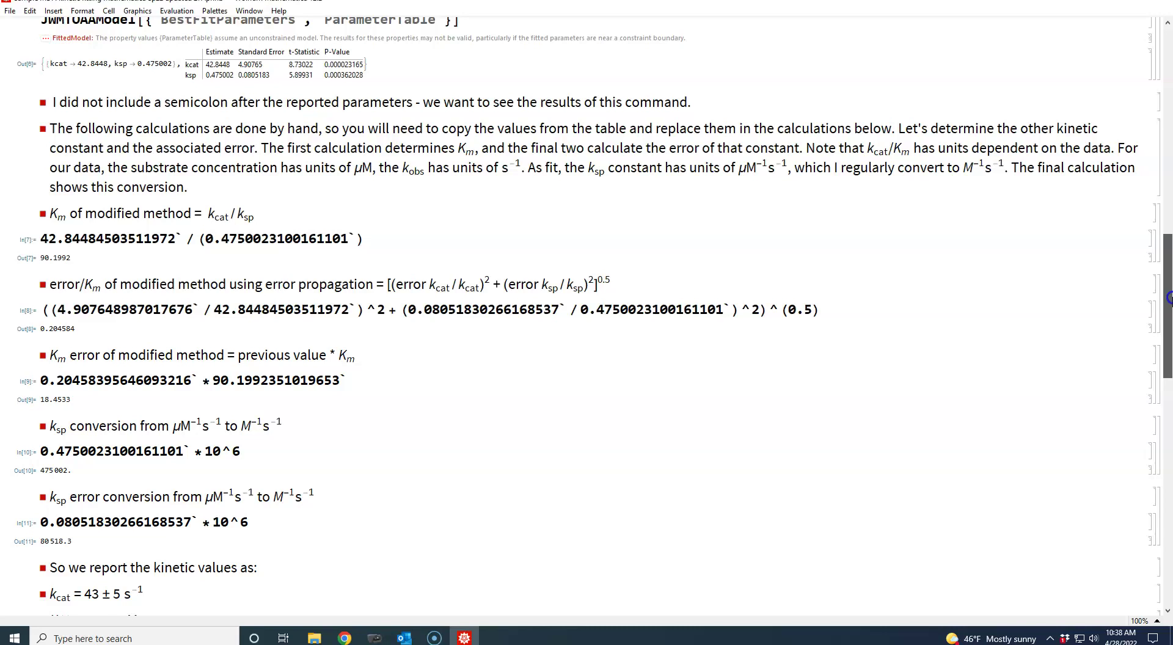
{"action": "left_click_drag", "start_coordinate": [1168, 298], "coordinate": [1167, 355]}
{"action": "left_click", "coordinate": [89, 413]}
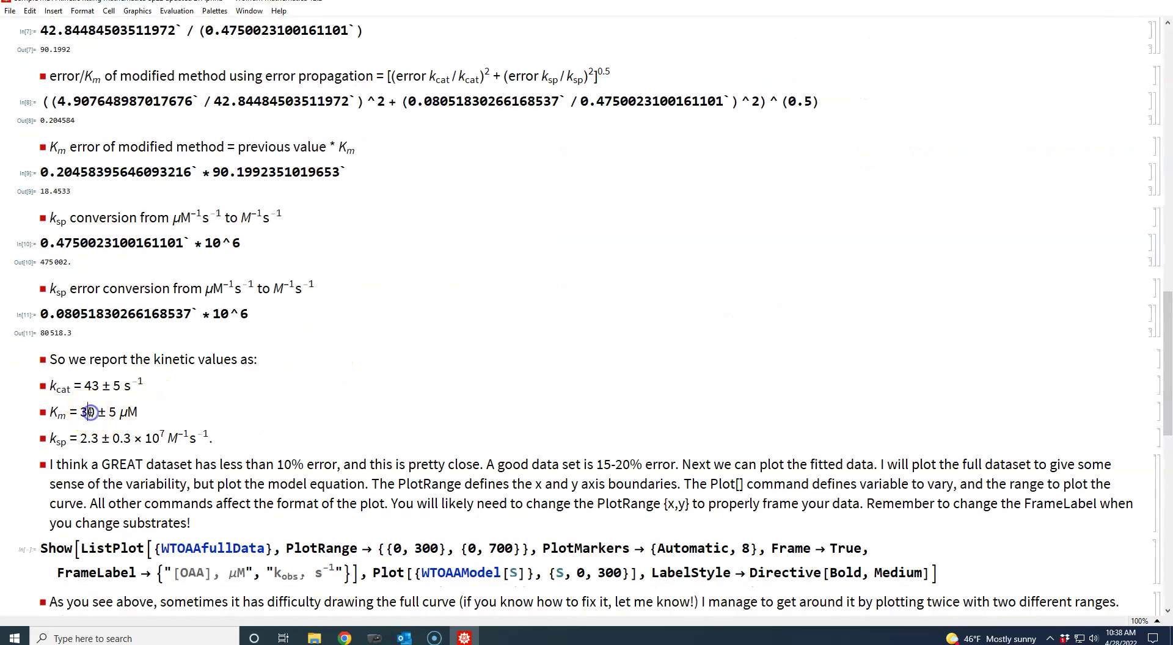
{"action": "key", "text": "BackSpace"}
{"action": "type", "text": "0"}
{"action": "key", "text": "BackSpace"}
{"action": "type", "text": "9"}
{"action": "left_click", "coordinate": [116, 413]}
{"action": "key", "text": "BackSpace"}
{"action": "type", "text": "20"}
- Change the leading value of the reported ksp in the kinetic summary to 4.8
{"action": "scroll", "coordinate": [1168, 353], "scroll_direction": "up", "scroll_amount": 1}
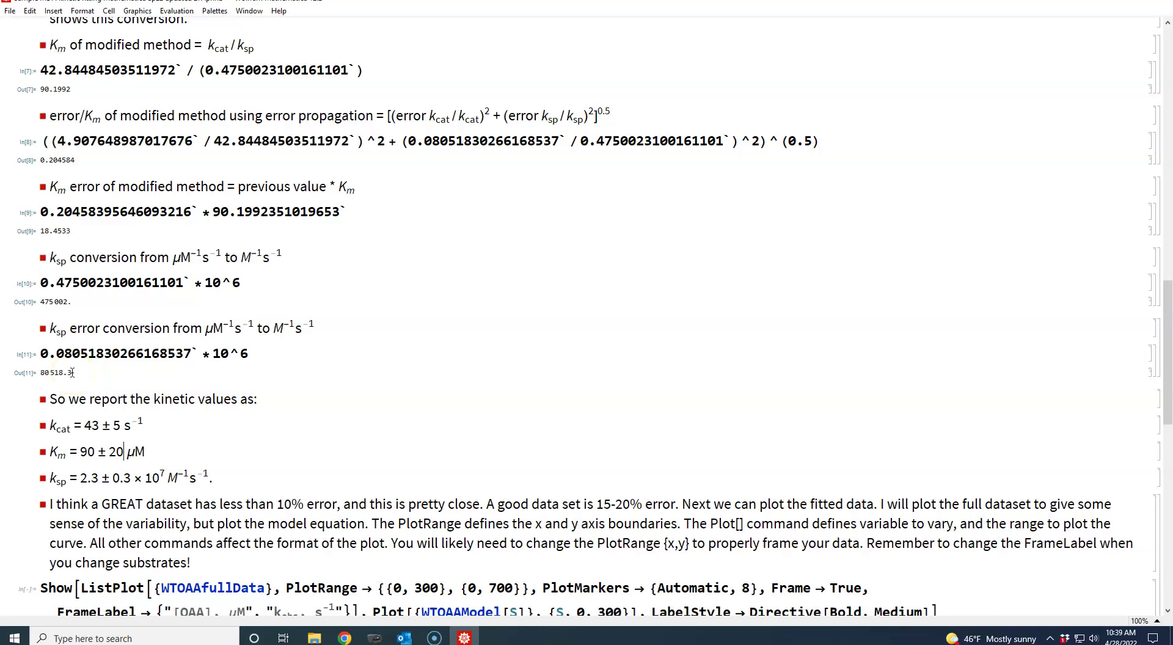
{"action": "left_click", "coordinate": [107, 394]}
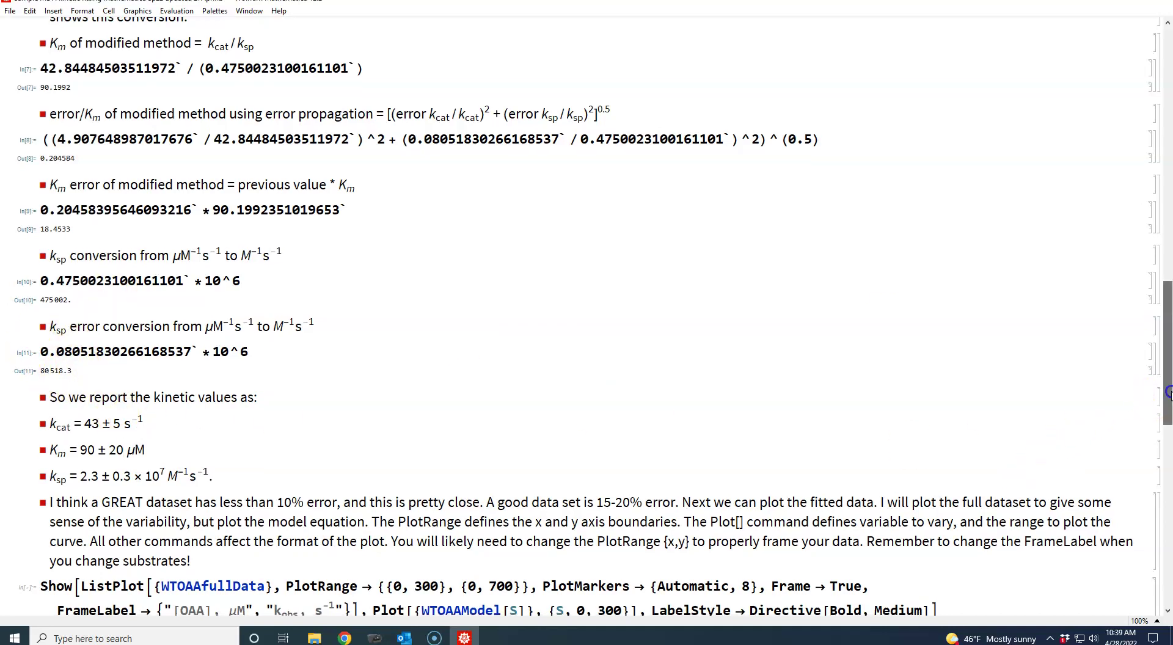
{"action": "left_click_drag", "start_coordinate": [1167, 394], "coordinate": [1167, 403]}
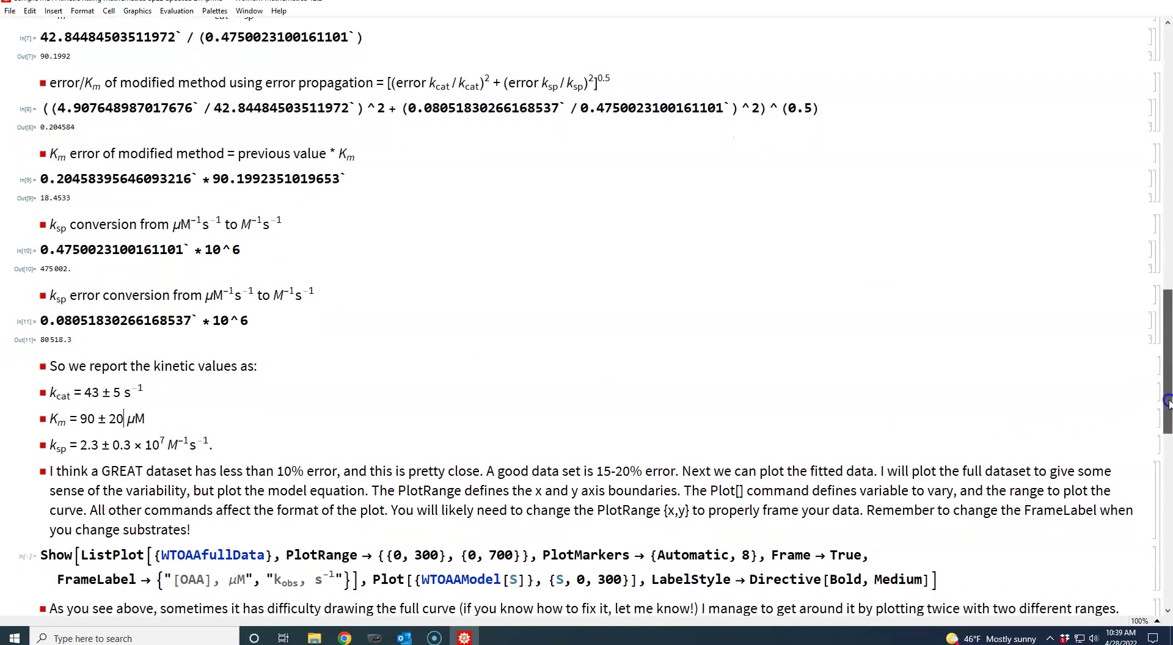
{"action": "left_click", "coordinate": [101, 444]}
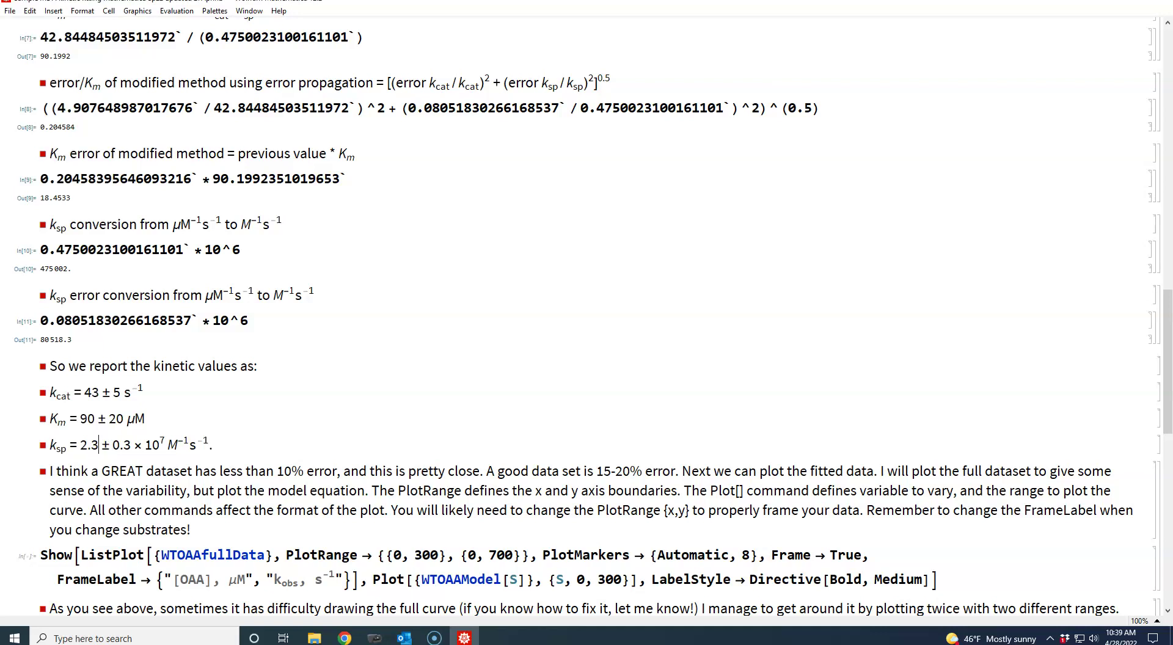
{"action": "key", "text": "BackSpace"}
{"action": "key", "text": "BackSpace"}
{"action": "key", "text": "BackSpace"}
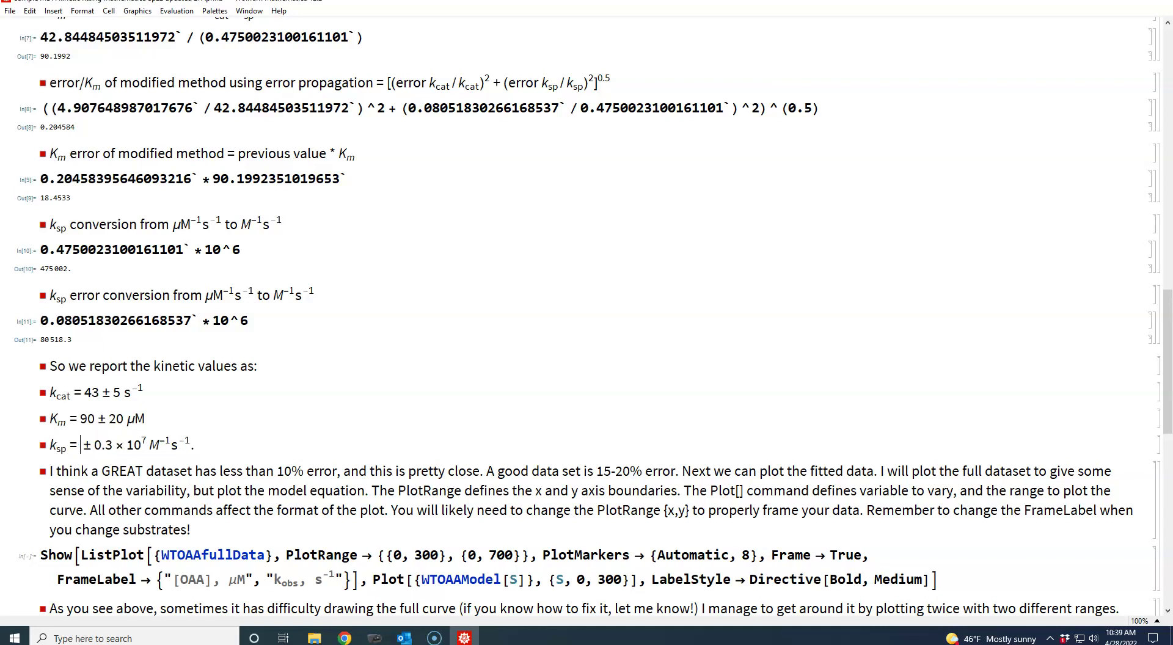
{"action": "type", "text": "4.8"}
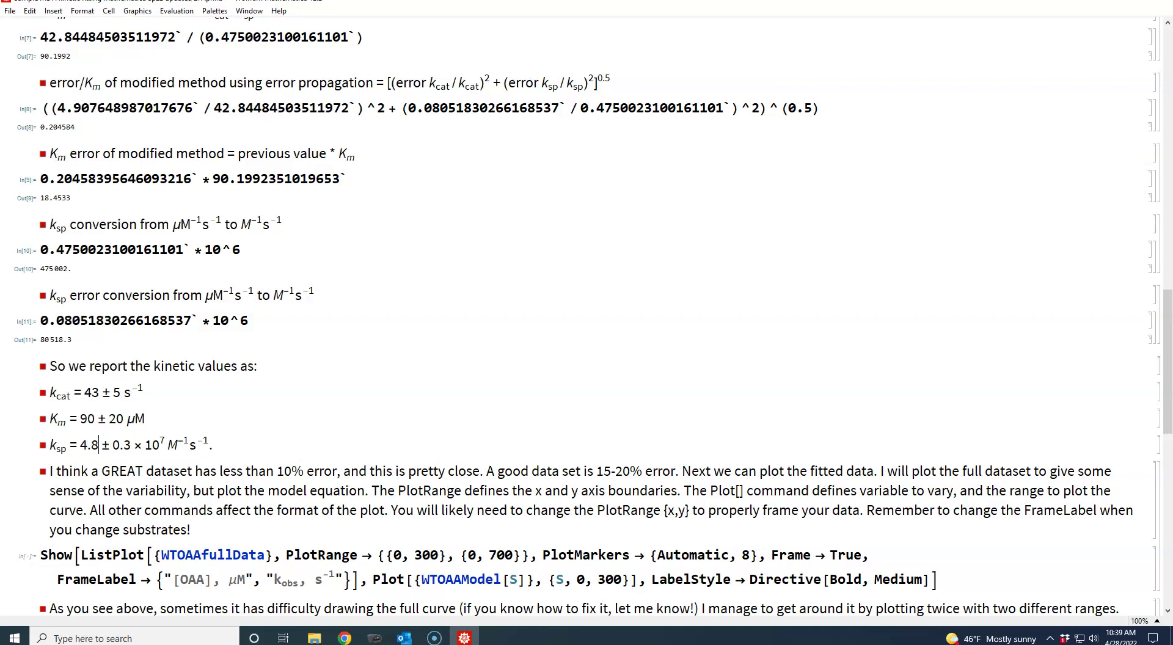
- Set the reported ksp error to 0.8 and the power-of-ten exponent to 5
{"action": "left_click", "coordinate": [130, 446]}
{"action": "key", "text": "BackSpace"}
{"action": "type", "text": "8"}
{"action": "left_click", "coordinate": [163, 441]}
{"action": "key", "text": "BackSpace"}
{"action": "type", "text": "5"}
{"action": "left_click", "coordinate": [242, 449]}
- Replace the wild-type dataset in the ListPlot of the single-range Show command with JWMTOAAfullData
{"action": "left_click_drag", "start_coordinate": [1165, 404], "coordinate": [1165, 442]}
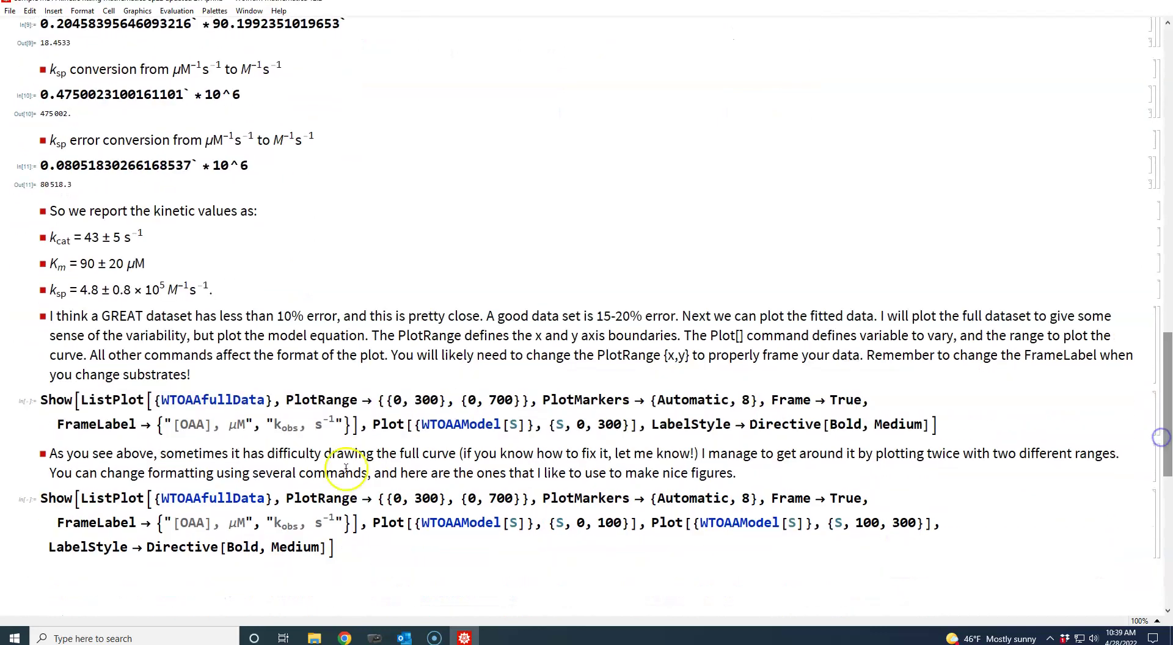
{"action": "left_click", "coordinate": [170, 400]}
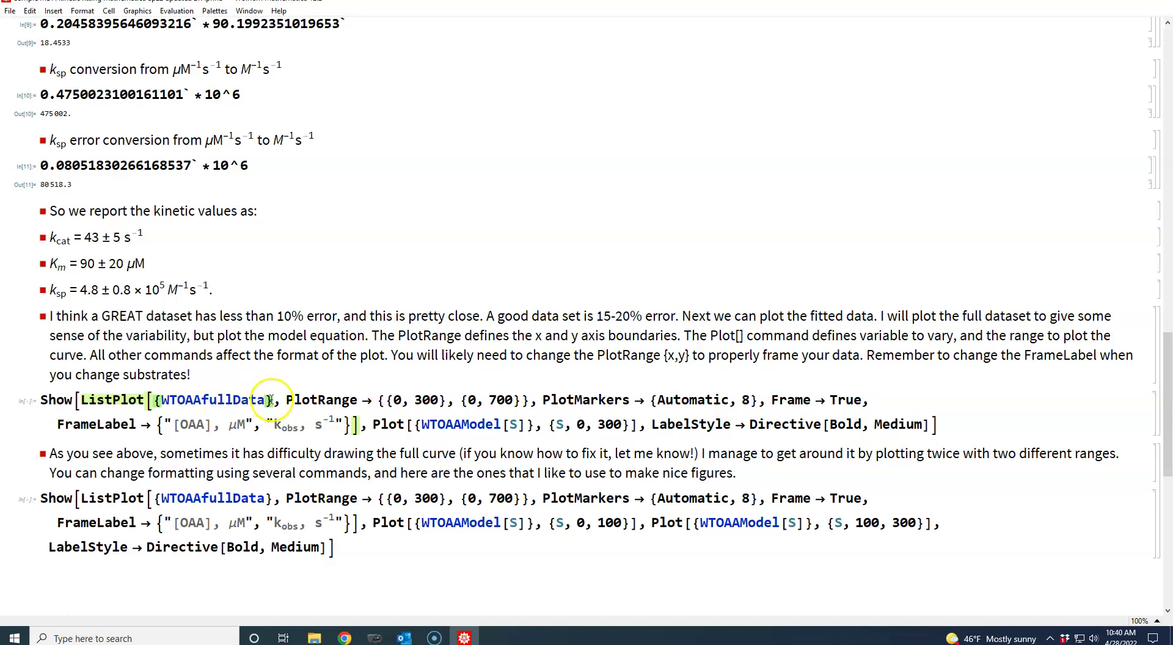
{"action": "left_click", "coordinate": [267, 402]}
{"action": "key", "text": "BackSpace"}
{"action": "key", "text": "BackSpace"}
{"action": "key", "text": "BackSpace"}
{"action": "key", "text": "BackSpace"}
{"action": "key", "text": "BackSpace"}
{"action": "key", "text": "BackSpace"}
{"action": "key", "text": "BackSpace"}
{"action": "key", "text": "BackSpace"}
{"action": "key", "text": "BackSpace"}
{"action": "key", "text": "BackSpace"}
{"action": "key", "text": "BackSpace"}
{"action": "key", "text": "BackSpace"}
{"action": "key", "text": "BackSpace"}
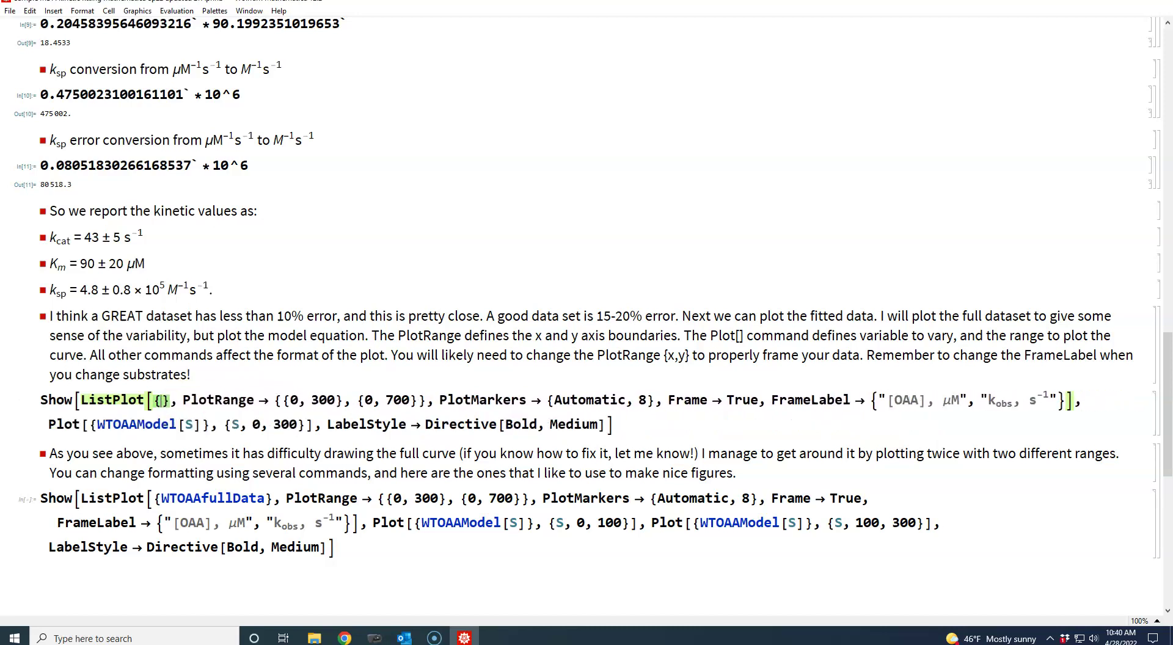
{"action": "type", "text": "J"}
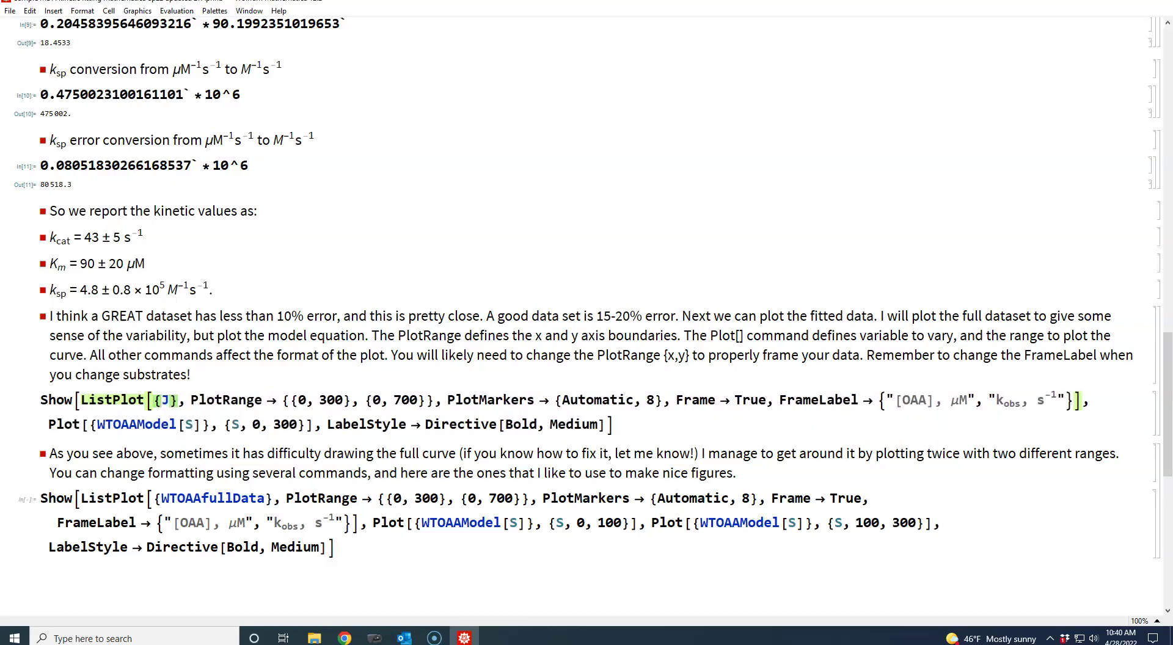
{"action": "type", "text": "W"}
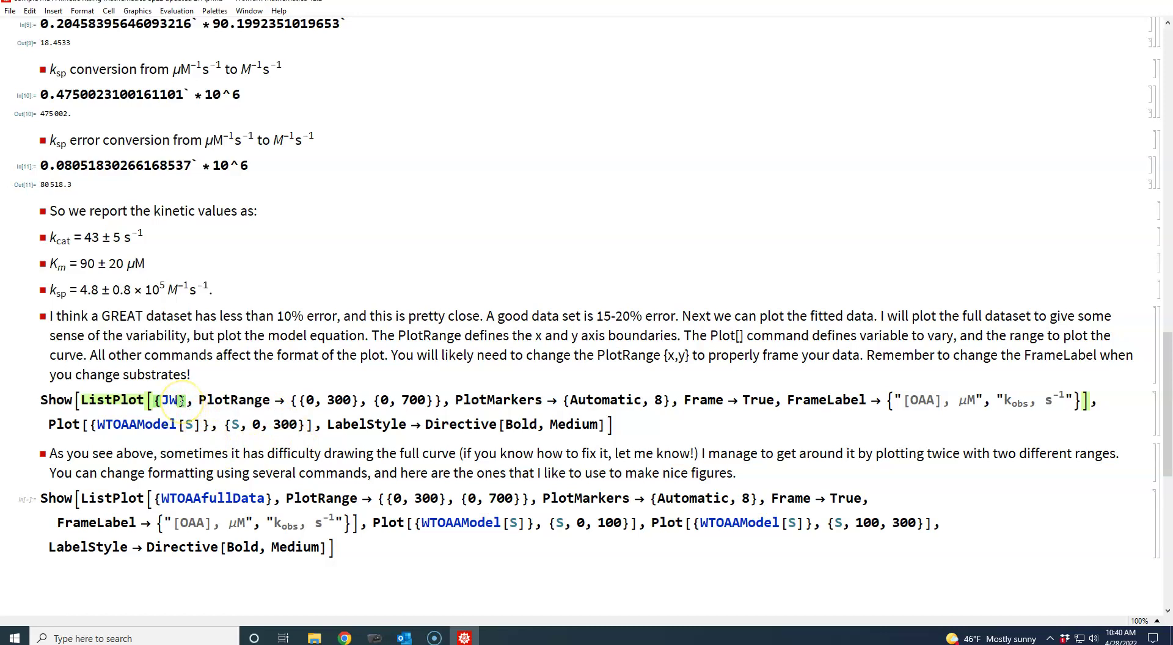
{"action": "type", "text": "M"}
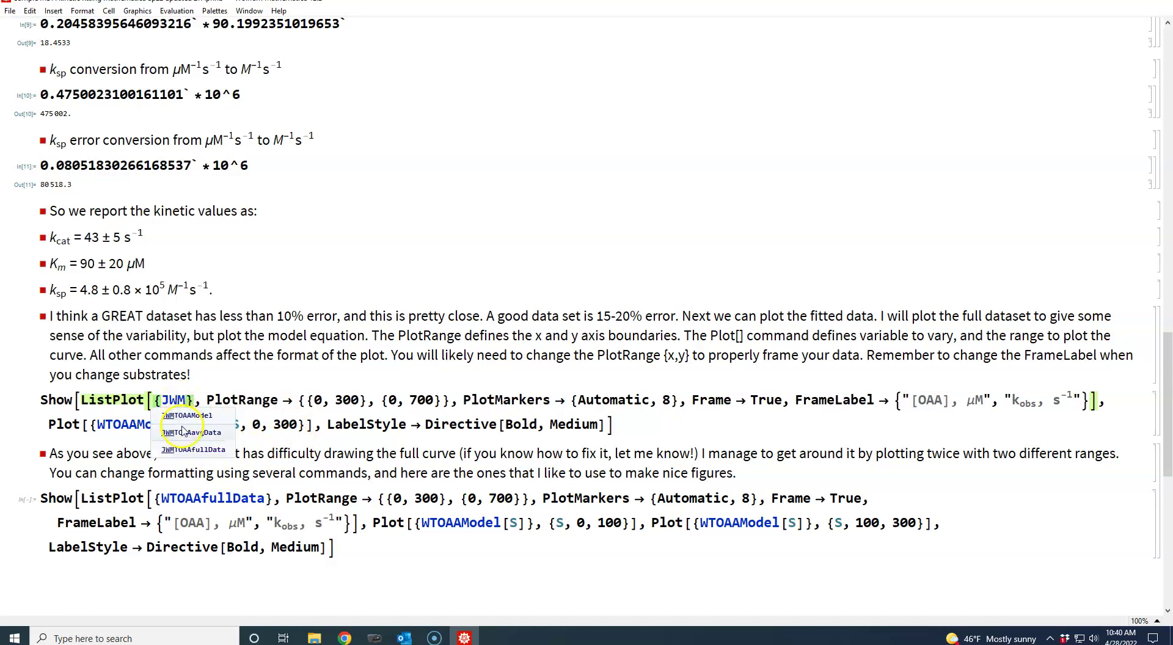
{"action": "left_click", "coordinate": [185, 449]}
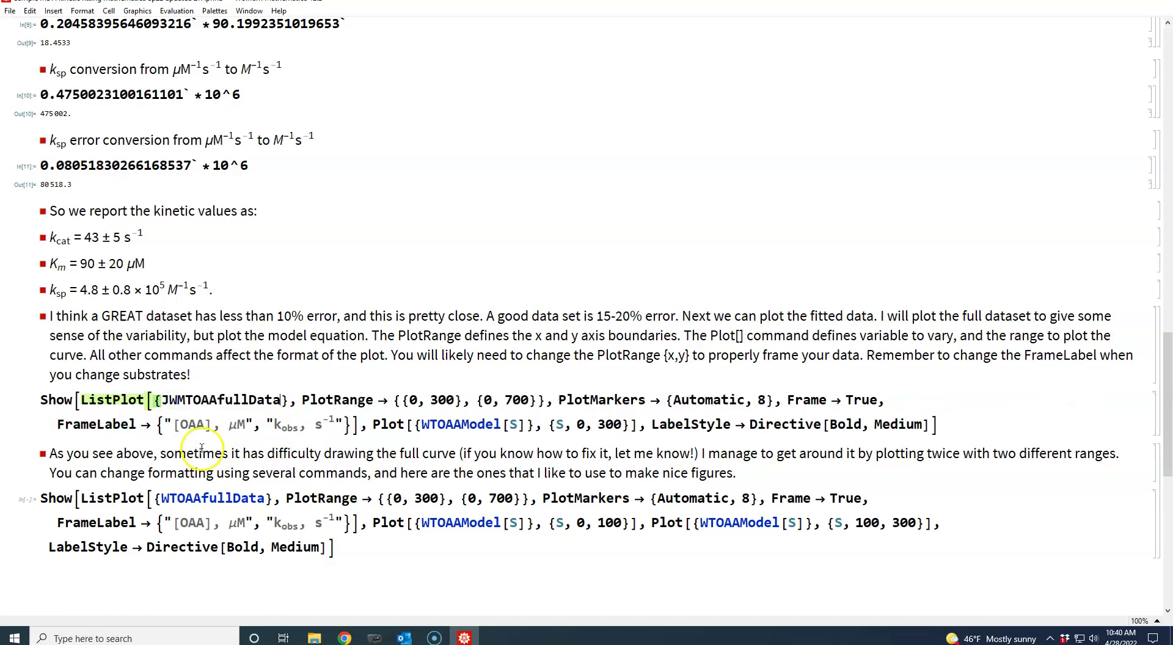
- Replace the wild-type model in the Plot of the single-range Show command with JWMTOAAModel, keeping its [S] argument
{"action": "left_click", "coordinate": [499, 427]}
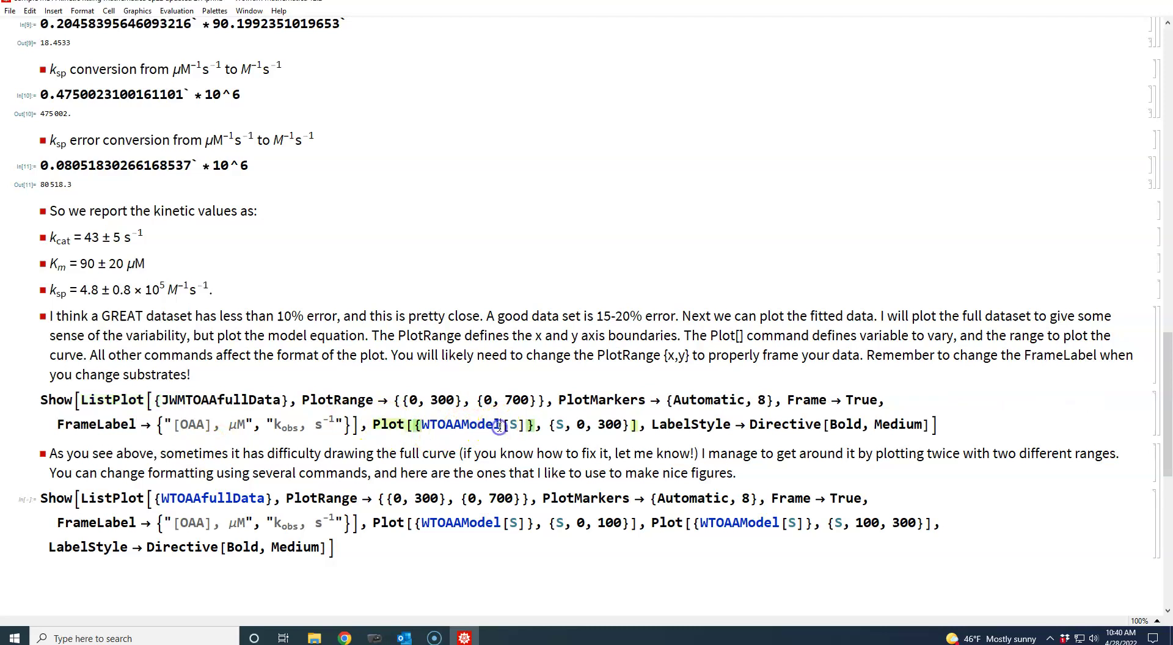
{"action": "key", "text": "BackSpace"}
{"action": "key", "text": "BackSpace"}
{"action": "key", "text": "BackSpace"}
{"action": "key", "text": "BackSpace"}
{"action": "key", "text": "BackSpace"}
{"action": "key", "text": "BackSpace"}
{"action": "key", "text": "BackSpace"}
{"action": "key", "text": "BackSpace"}
{"action": "key", "text": "BackSpace"}
{"action": "key", "text": "BackSpace"}
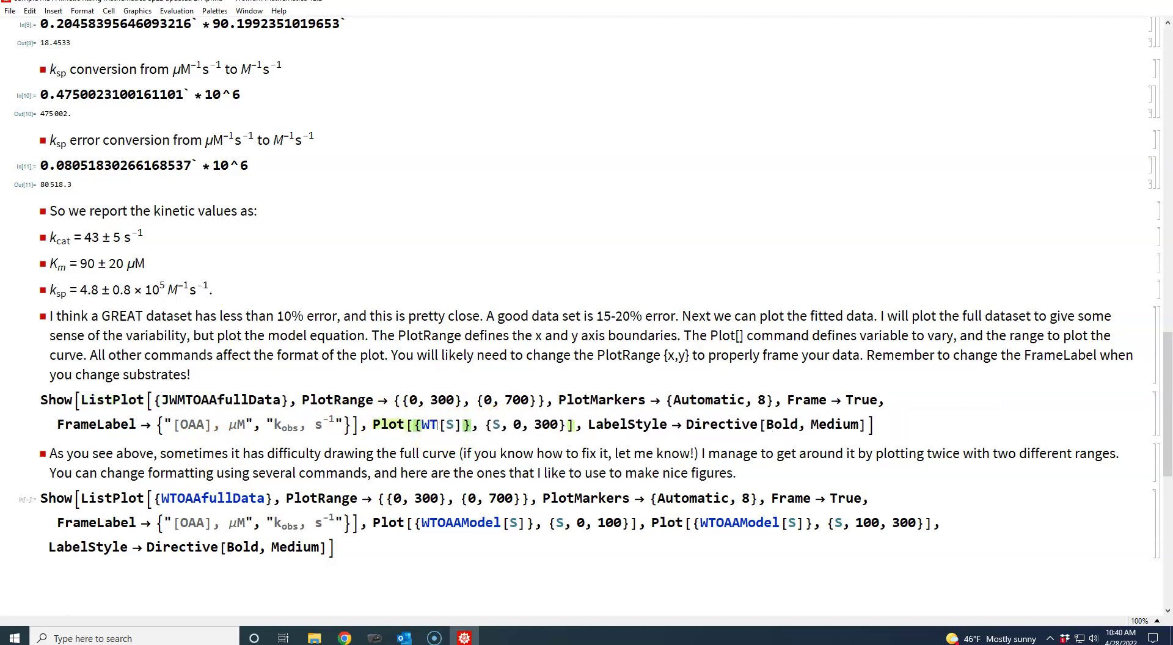
{"action": "type", "text": "J"}
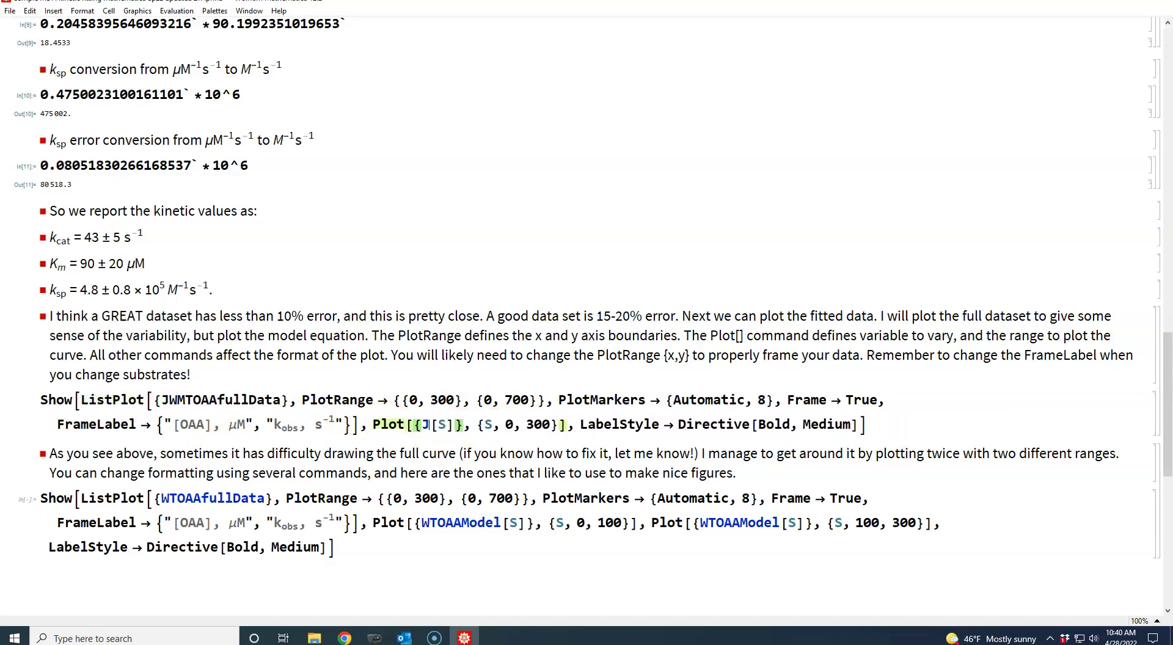
{"action": "type", "text": "T"}
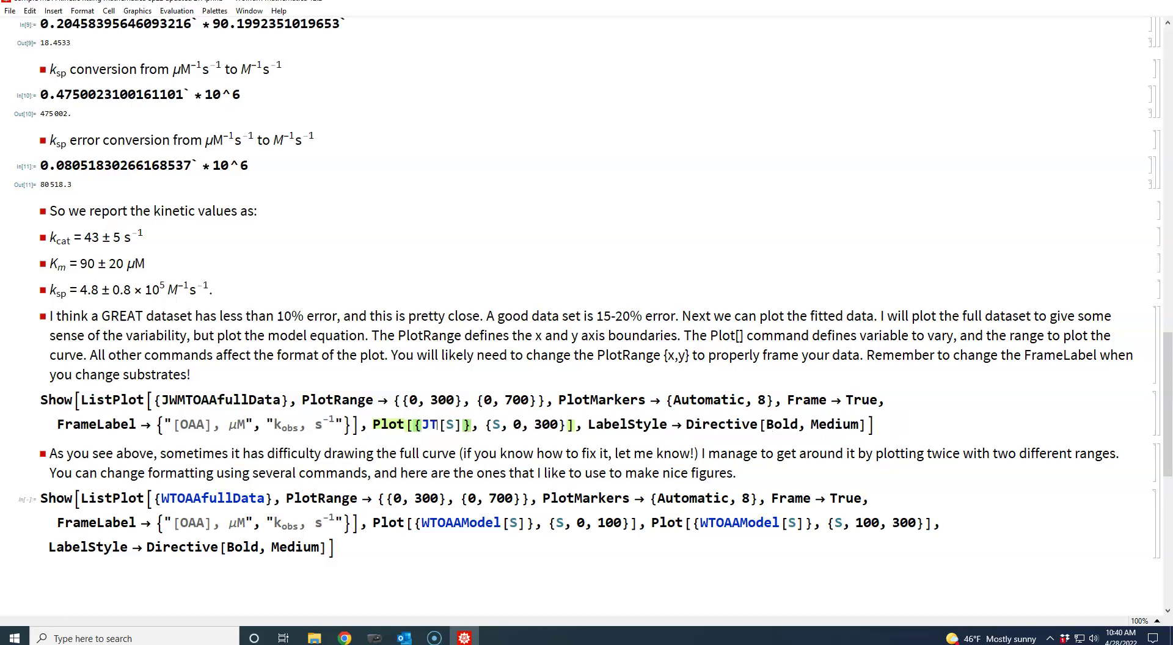
{"action": "key", "text": "BackSpace"}
{"action": "type", "text": "WM"}
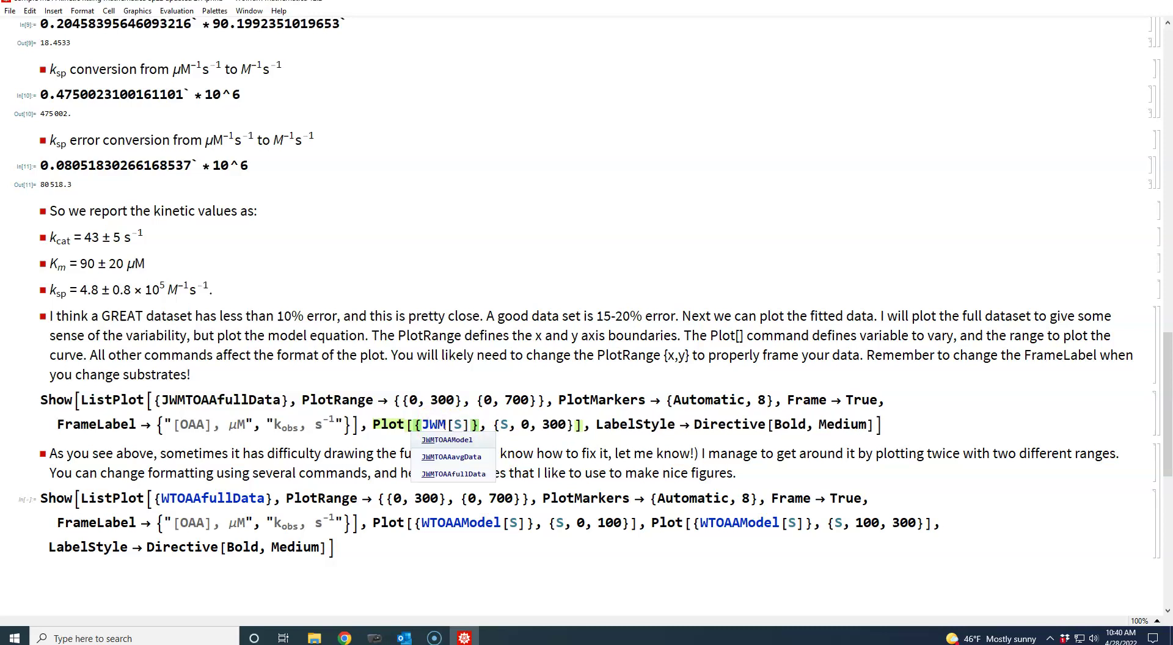
{"action": "left_click", "coordinate": [436, 440]}
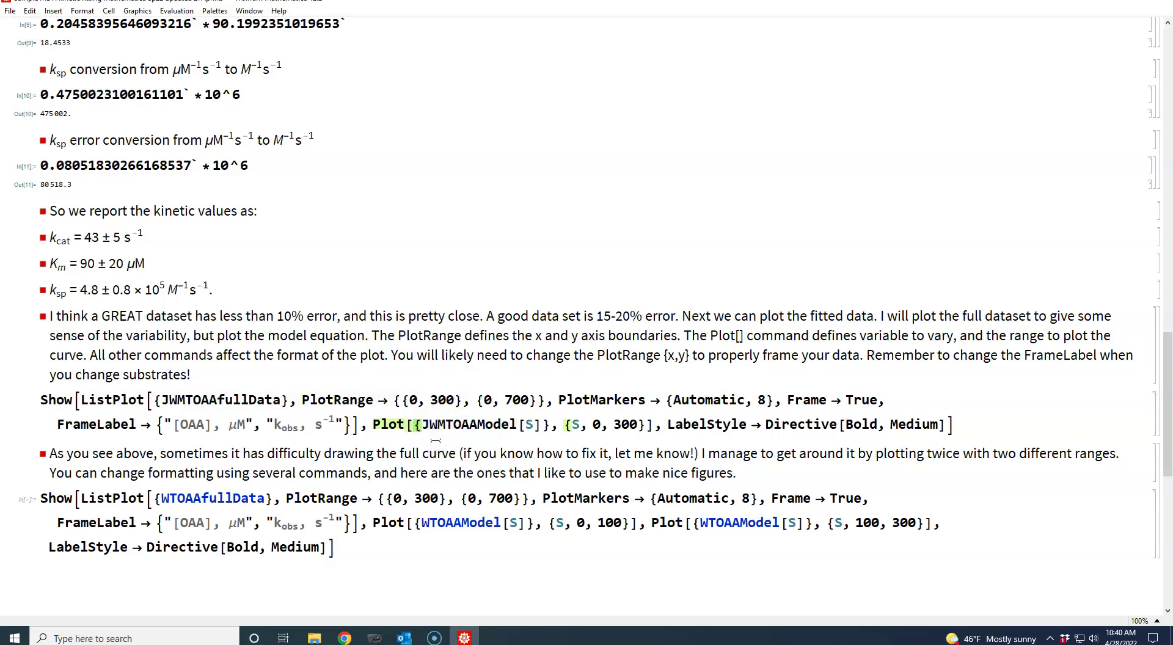
- Replace the wild-type dataset in the ListPlot of the two-range Show command with JWMTOAAfullData
{"action": "left_click_drag", "start_coordinate": [1164, 420], "coordinate": [1167, 446]}
{"action": "left_click", "coordinate": [267, 403]}
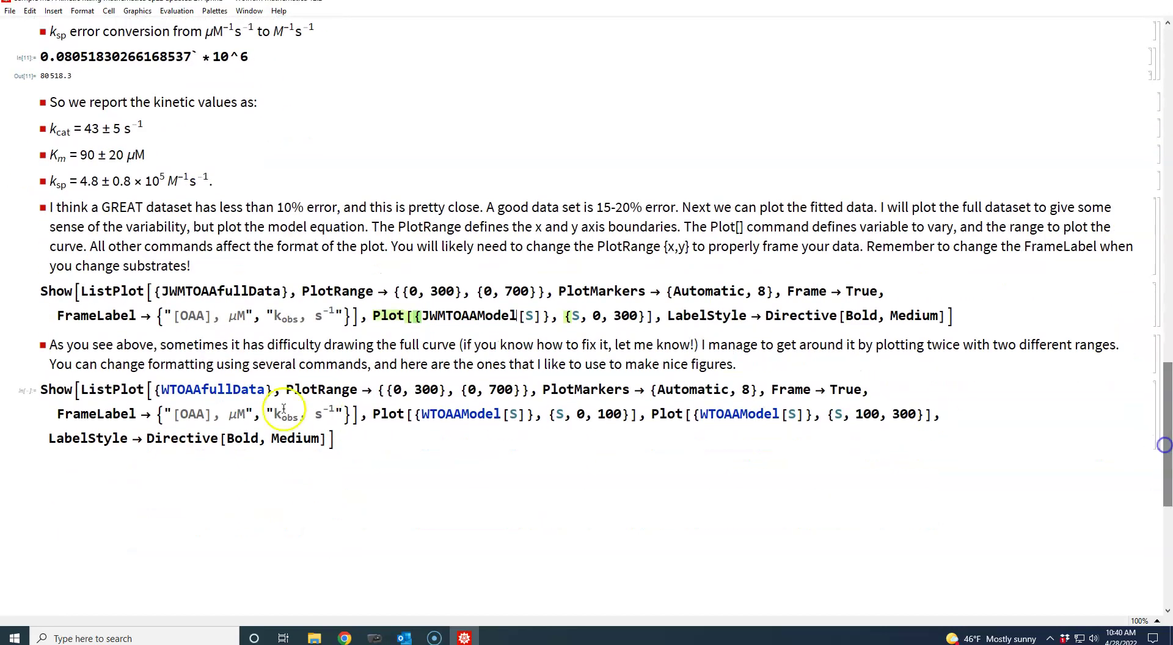
{"action": "left_click", "coordinate": [263, 389]}
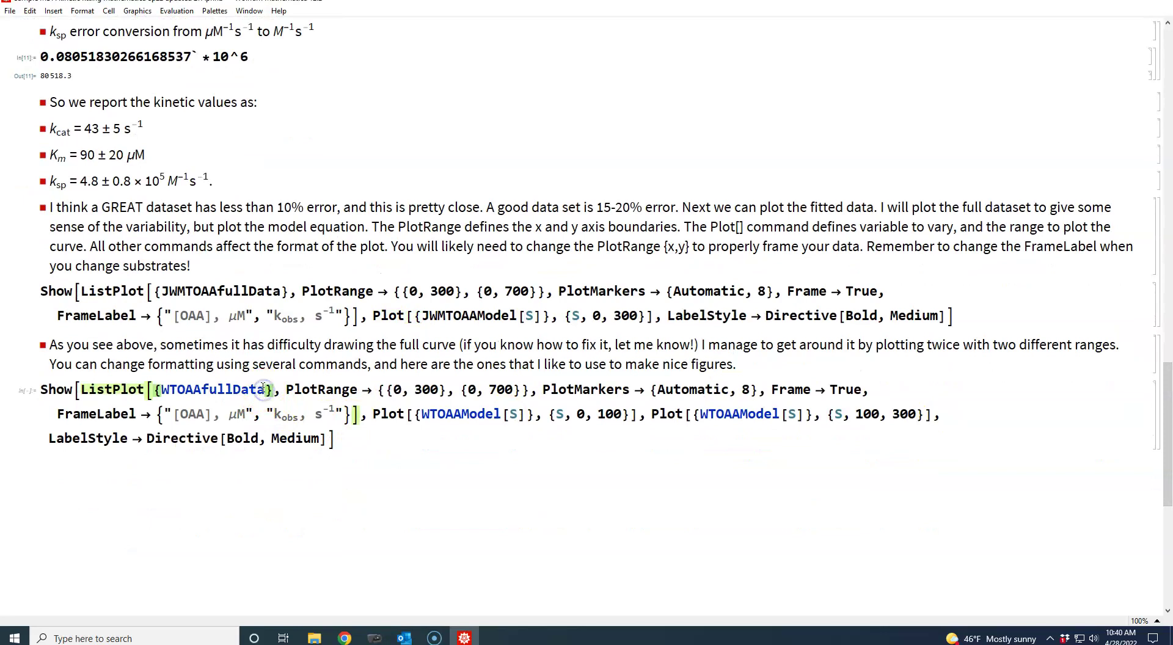
{"action": "key", "text": "BackSpace"}
{"action": "key", "text": "BackSpace"}
{"action": "key", "text": "BackSpace"}
{"action": "key", "text": "BackSpace"}
{"action": "key", "text": "BackSpace"}
{"action": "key", "text": "BackSpace"}
{"action": "key", "text": "BackSpace"}
{"action": "key", "text": "BackSpace"}
{"action": "key", "text": "BackSpace"}
{"action": "key", "text": "BackSpace"}
{"action": "key", "text": "BackSpace"}
{"action": "key", "text": "BackSpace"}
{"action": "key", "text": "BackSpace"}
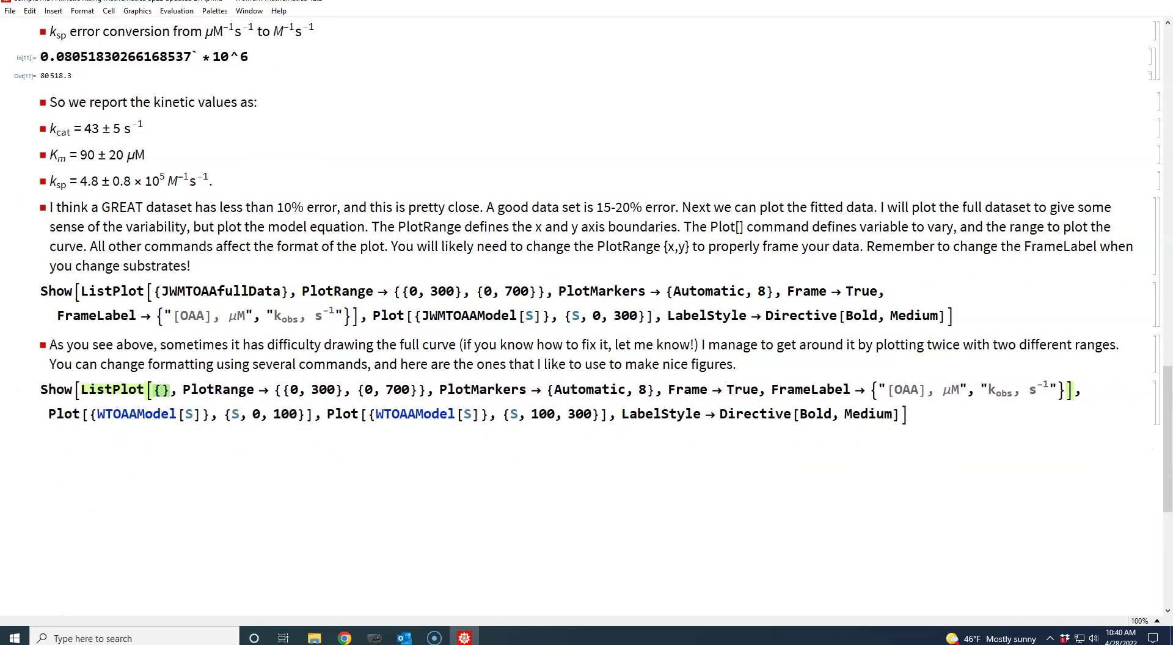
{"action": "type", "text": "JW"}
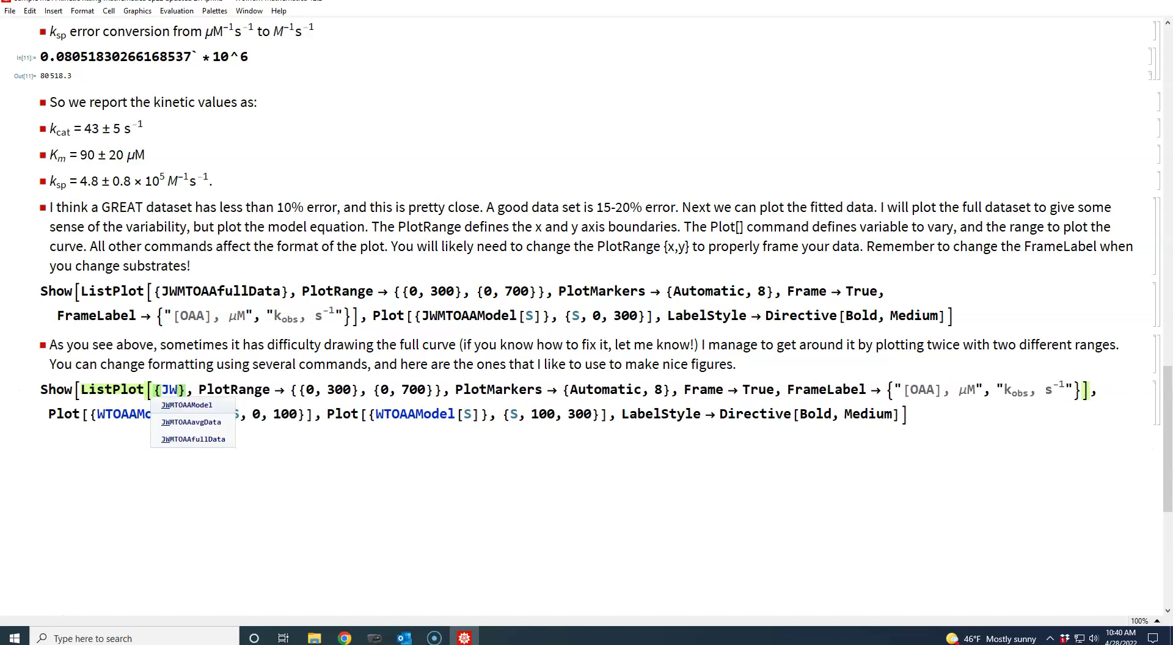
{"action": "left_click", "coordinate": [177, 440]}
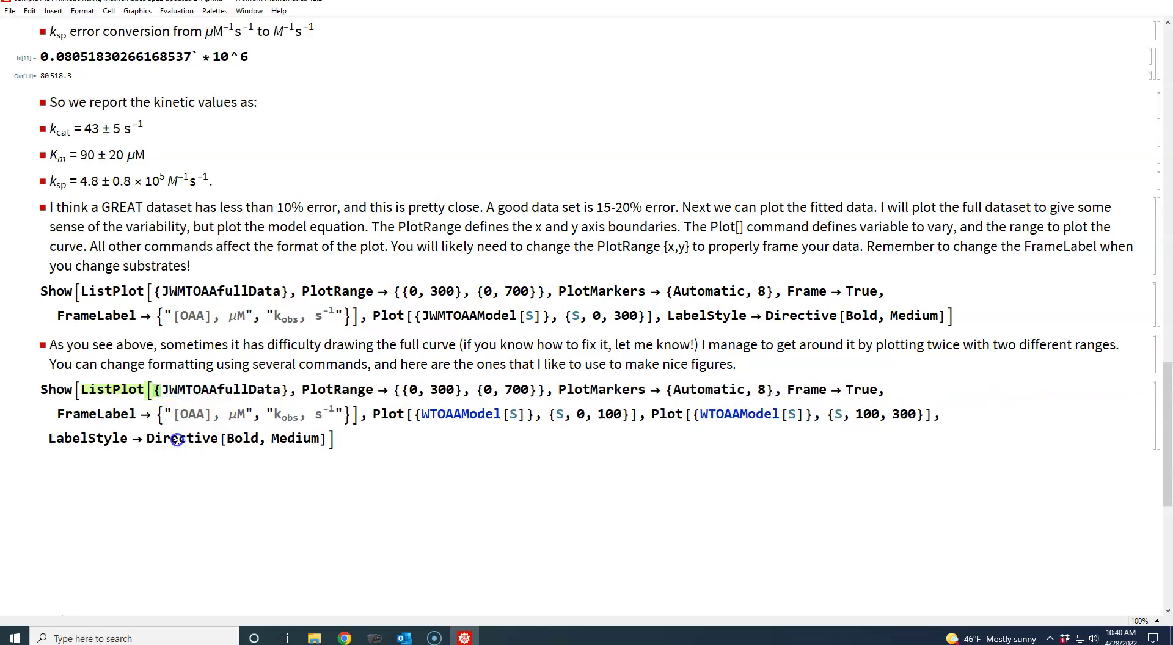
- Replace the model in the 0–100 range Plot of the two-range Show command with JWMTOAAModel
{"action": "left_click", "coordinate": [499, 414]}
{"action": "key", "text": "BackSpace"}
{"action": "key", "text": "BackSpace"}
{"action": "key", "text": "BackSpace"}
{"action": "key", "text": "BackSpace"}
{"action": "key", "text": "BackSpace"}
{"action": "key", "text": "BackSpace"}
{"action": "key", "text": "BackSpace"}
{"action": "key", "text": "BackSpace"}
{"action": "key", "text": "BackSpace"}
{"action": "key", "text": "BackSpace"}
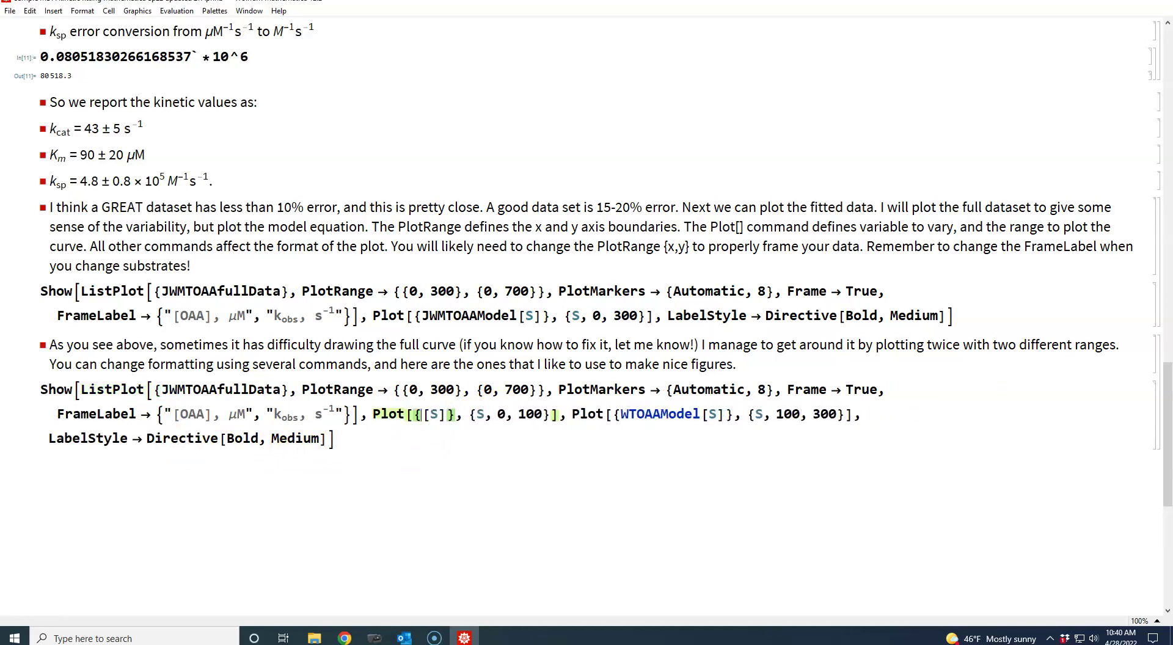
{"action": "type", "text": "JW"}
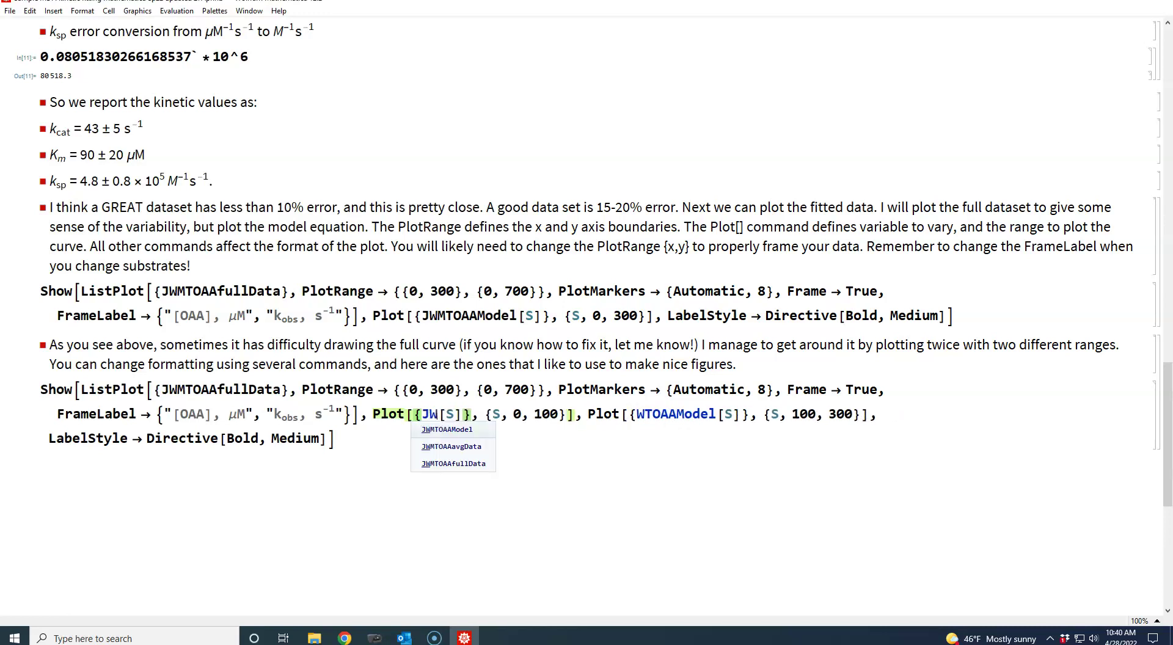
{"action": "left_click", "coordinate": [446, 429]}
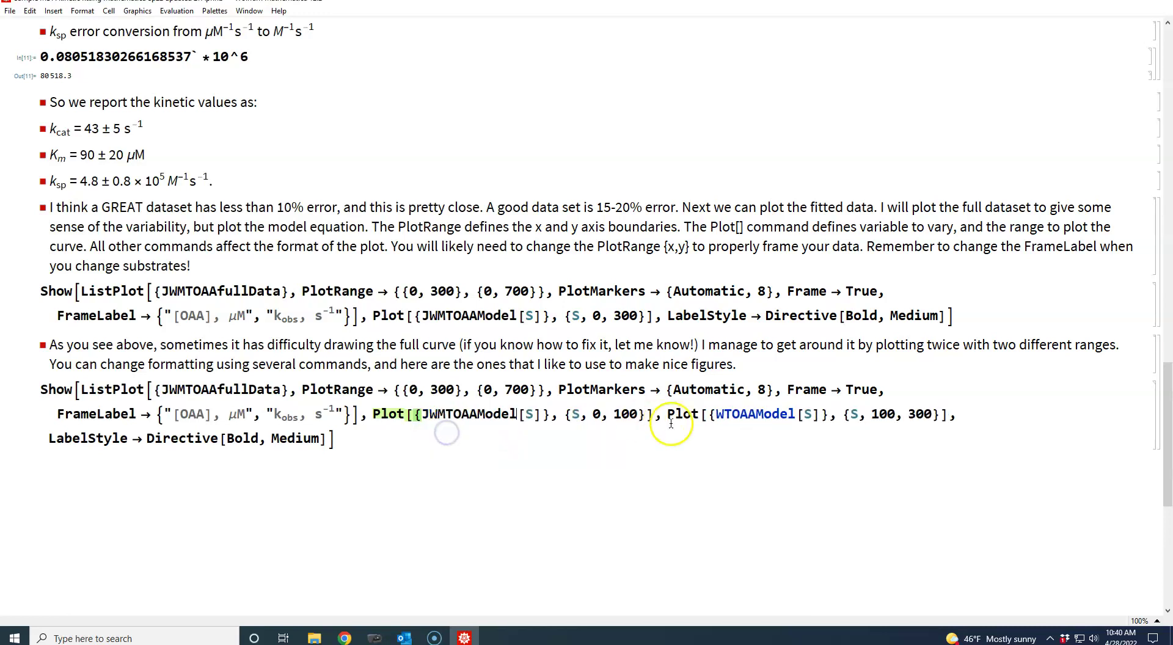
- Replace the model in the 100–300 range Plot with JWMTOAAModel and evaluate the two-range Show command
{"action": "left_click", "coordinate": [795, 415]}
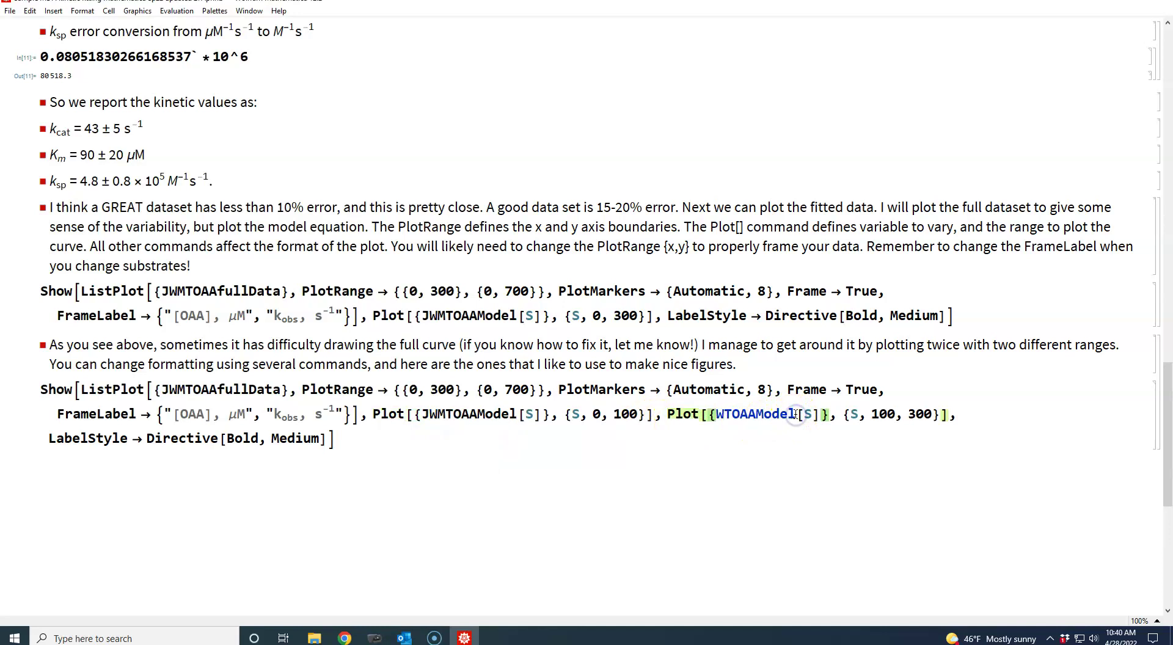
{"action": "key", "text": "BackSpace"}
{"action": "key", "text": "BackSpace"}
{"action": "key", "text": "BackSpace"}
{"action": "key", "text": "BackSpace"}
{"action": "key", "text": "BackSpace"}
{"action": "key", "text": "BackSpace"}
{"action": "key", "text": "BackSpace"}
{"action": "key", "text": "BackSpace"}
{"action": "key", "text": "BackSpace"}
{"action": "key", "text": "BackSpace"}
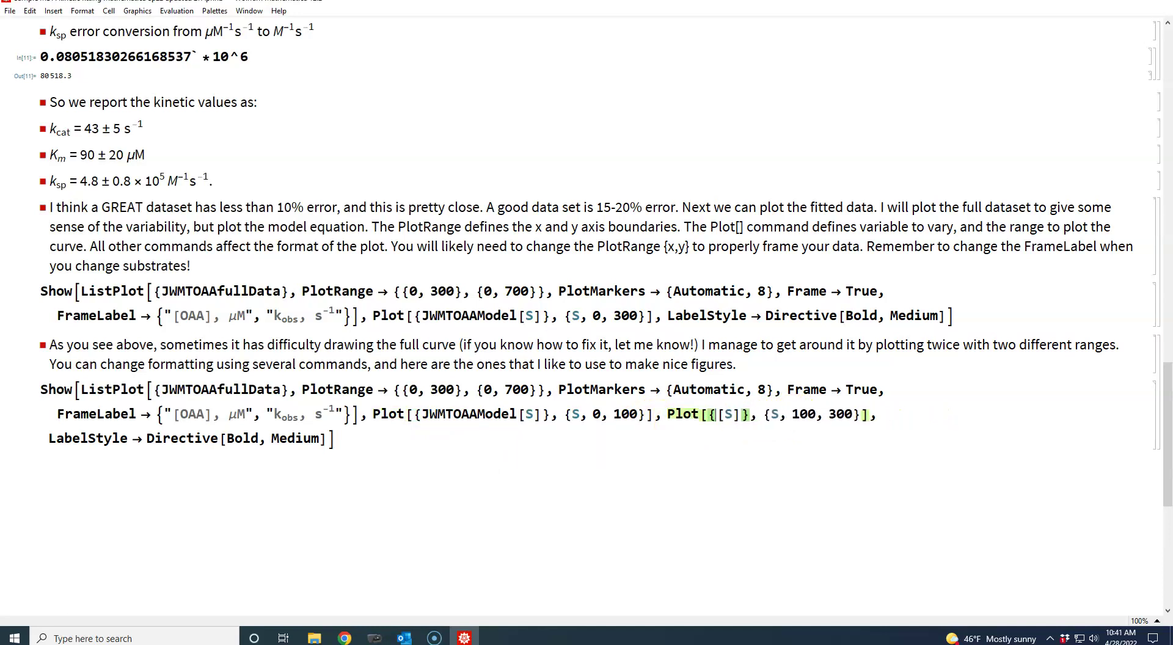
{"action": "type", "text": "J"}
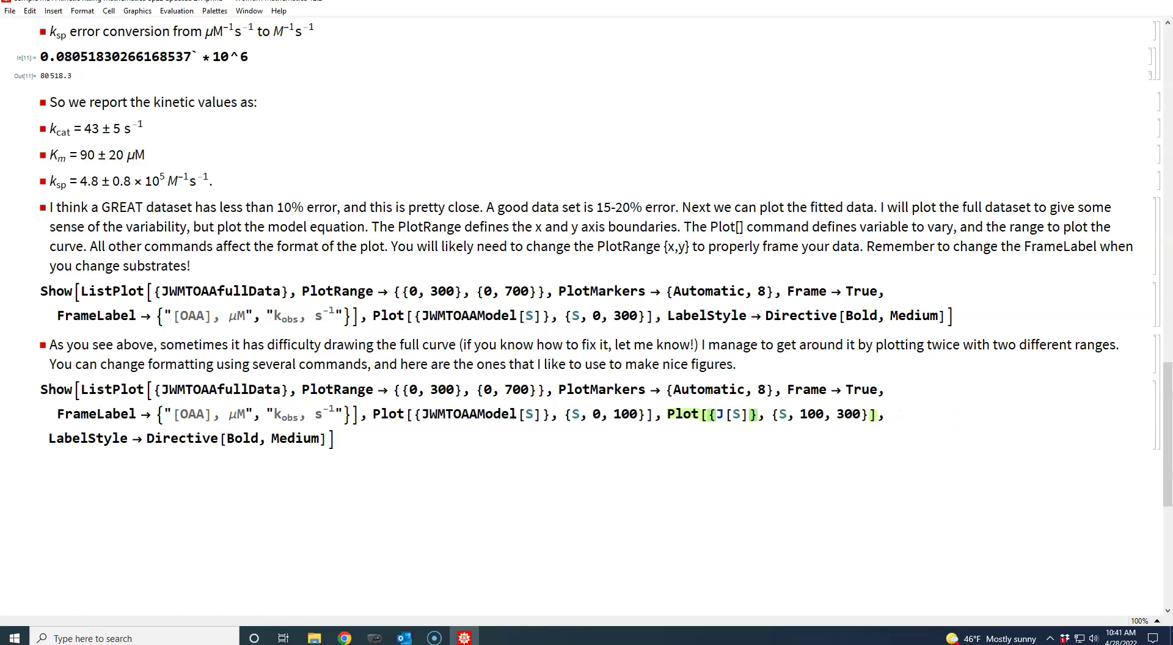
{"action": "type", "text": "WM"}
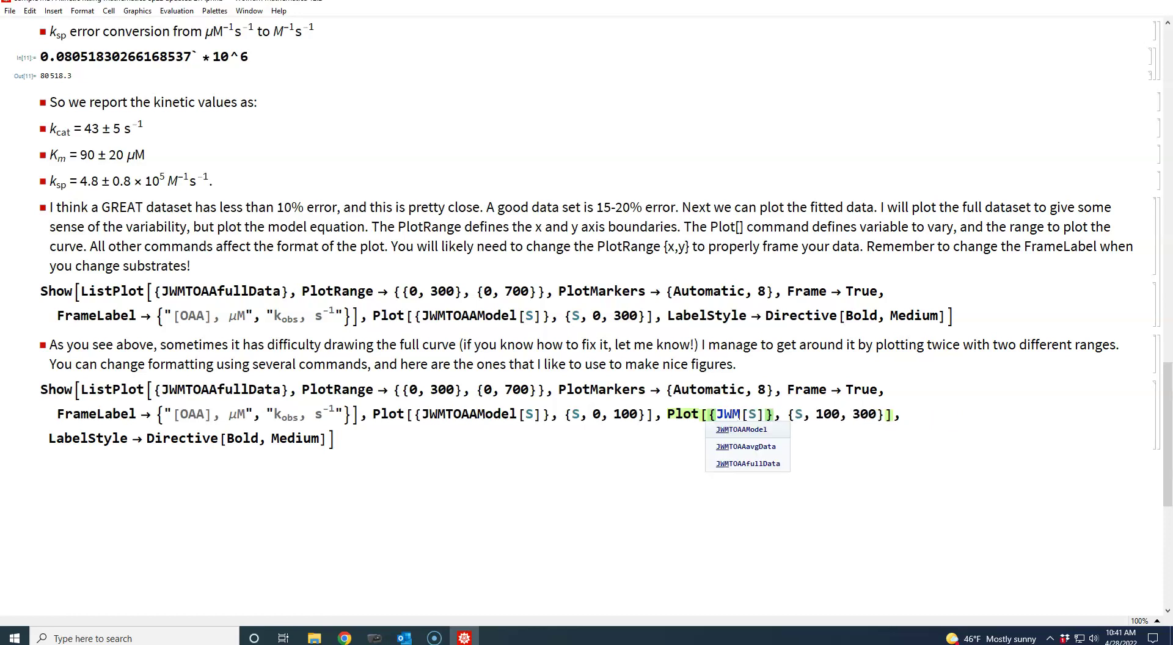
{"action": "left_click", "coordinate": [740, 430]}
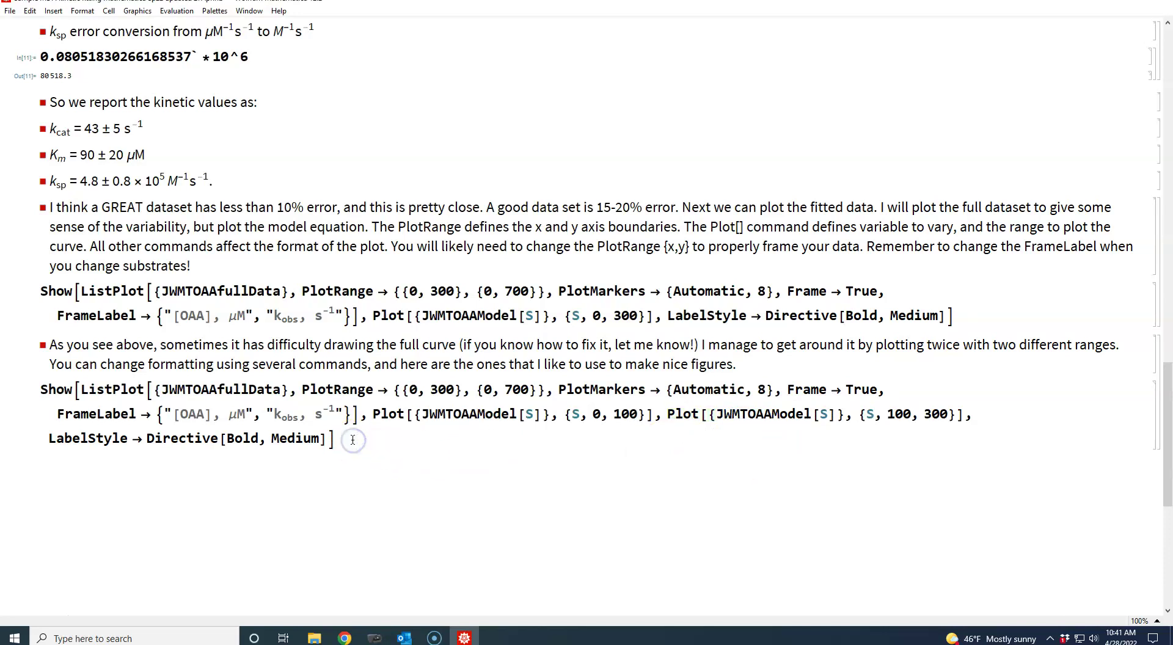
{"action": "key", "text": "shift+Return"}
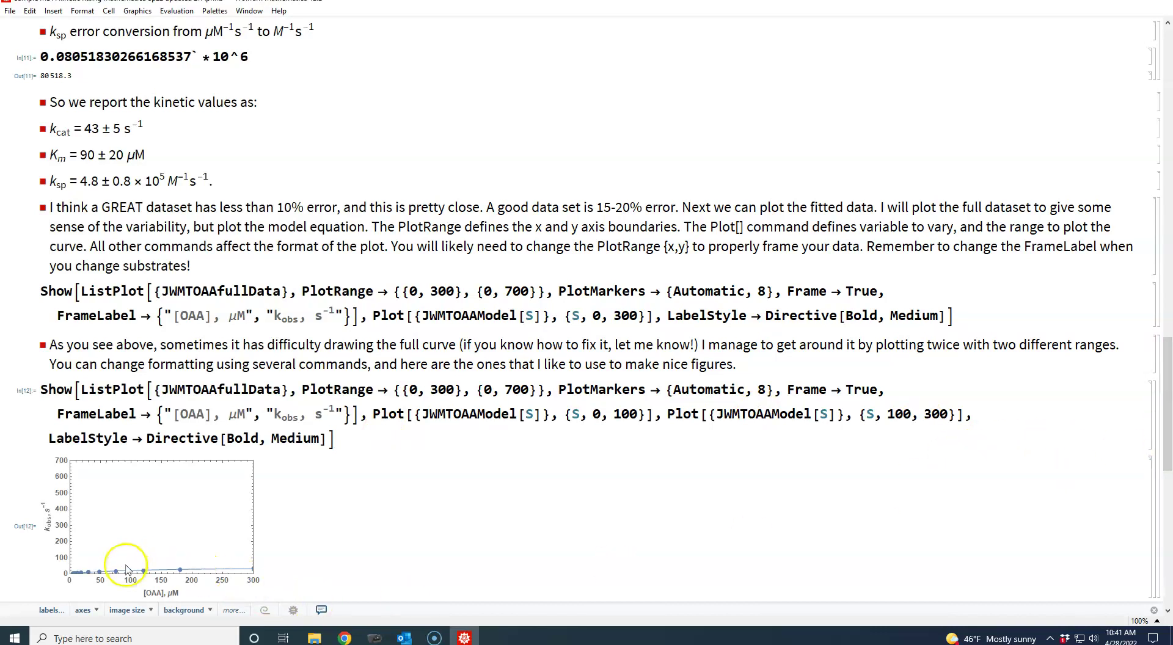
- Set the upper y limit of the PlotRange in the two-range Show command to 50 and re-evaluate the command
{"action": "left_click", "coordinate": [523, 391]}
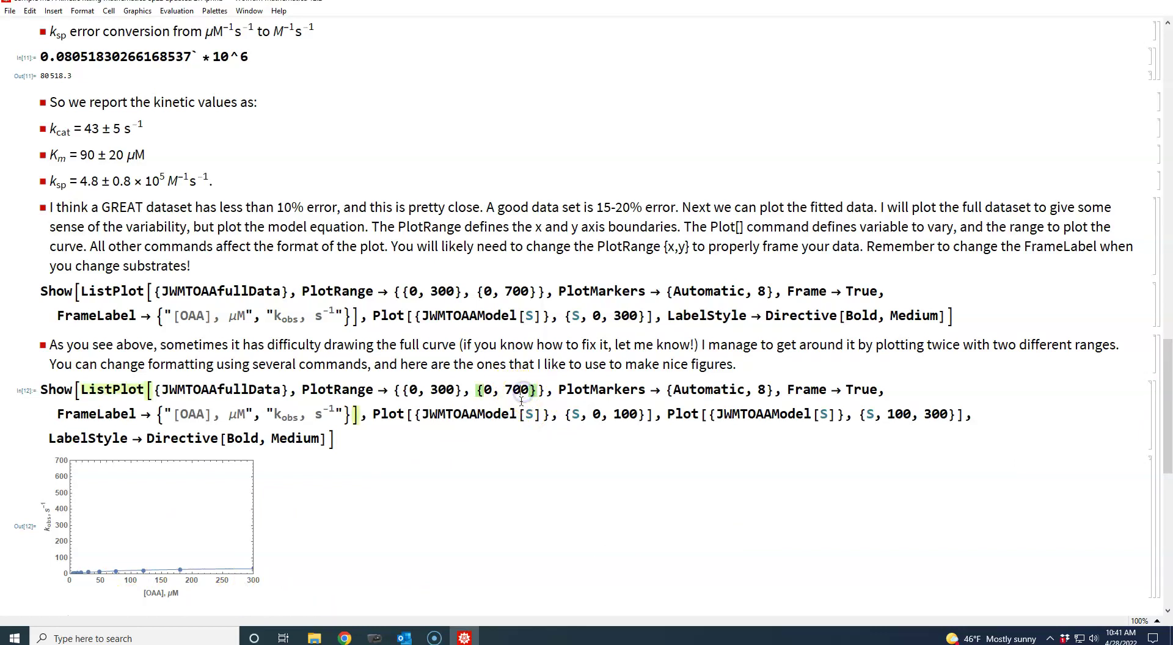
{"action": "key", "text": "BackSpace"}
{"action": "key", "text": "BackSpace"}
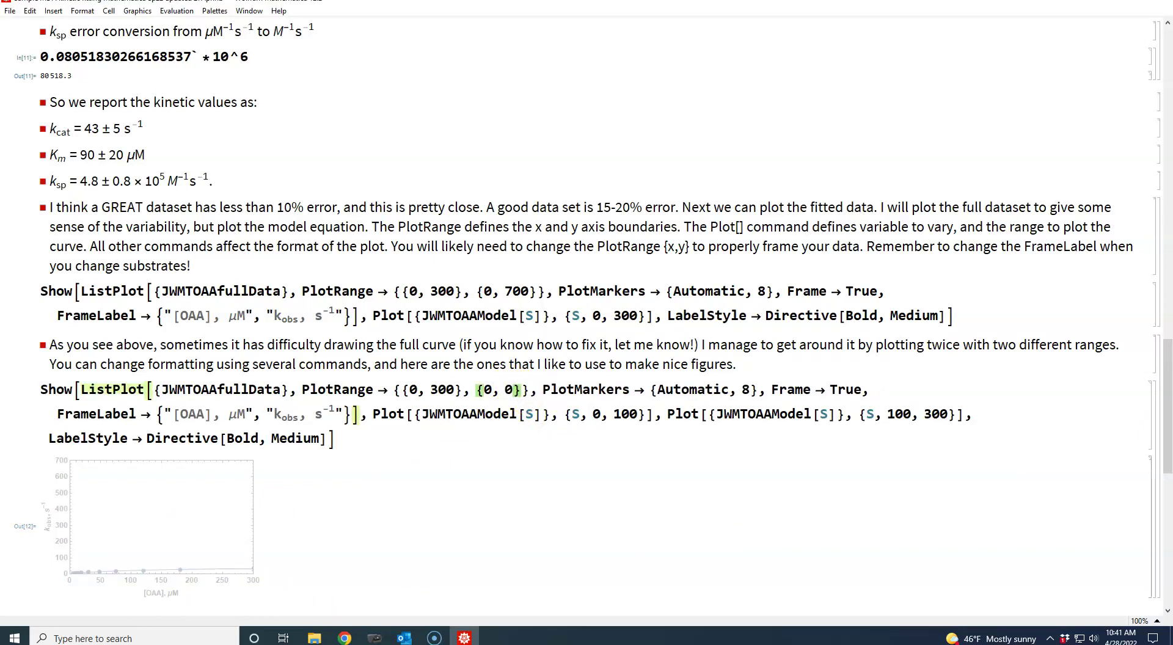
{"action": "type", "text": "50"}
{"action": "key", "text": "Delete"}
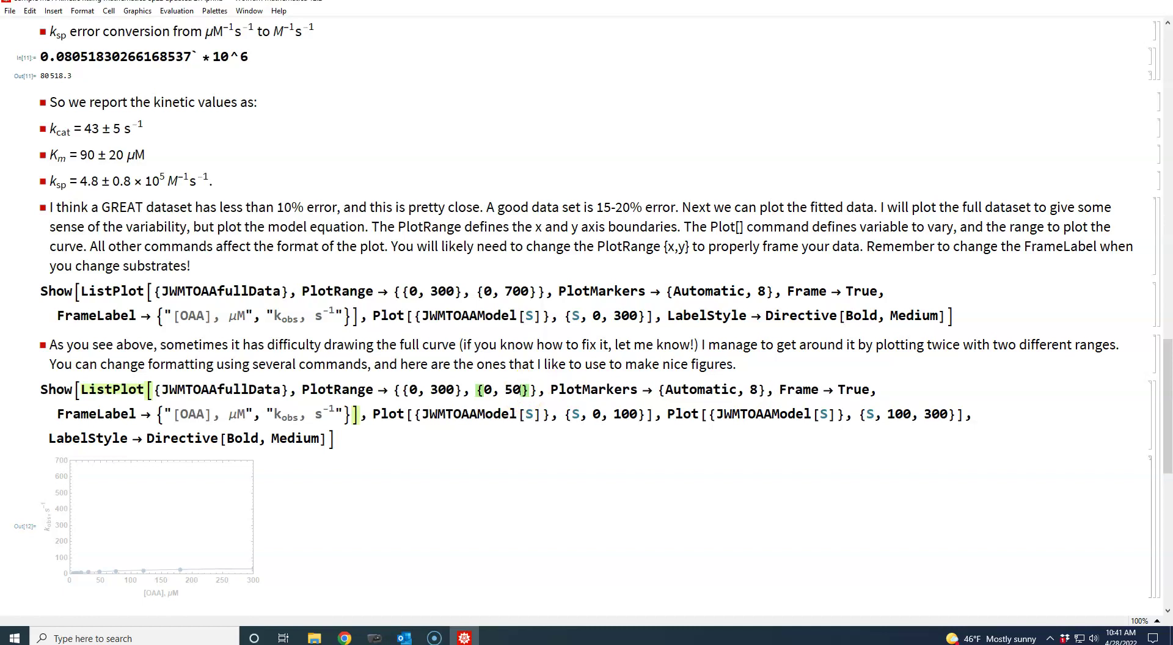
{"action": "key", "text": "shift+Return"}
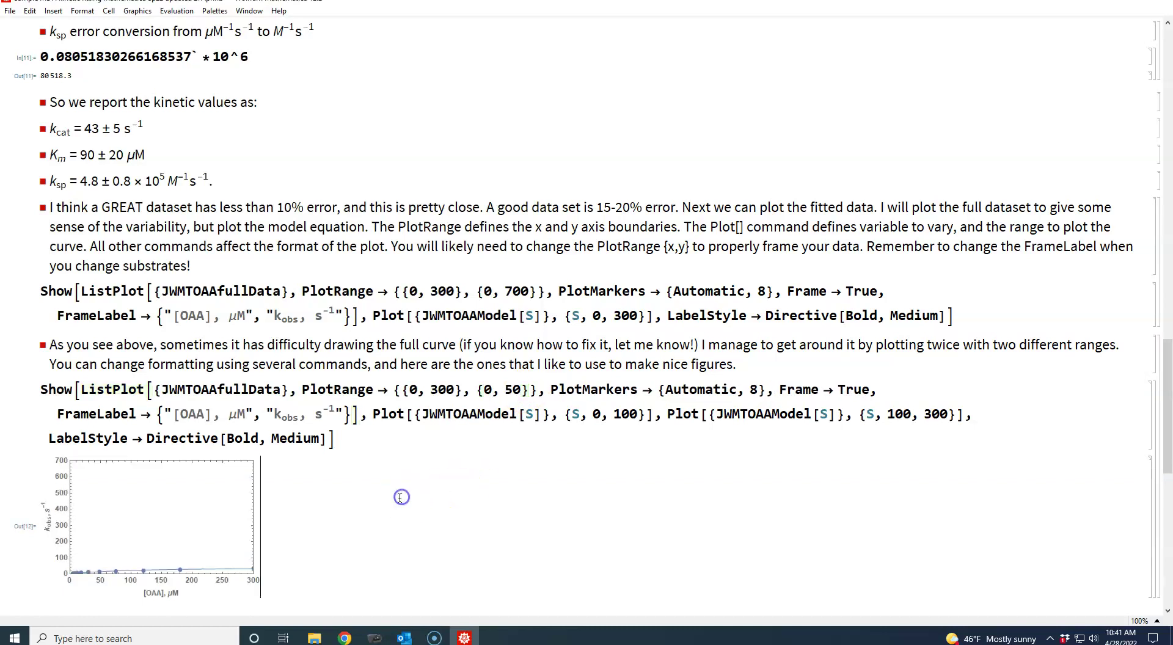
{"action": "scroll", "coordinate": [1163, 444], "scroll_direction": "down", "scroll_amount": 3}
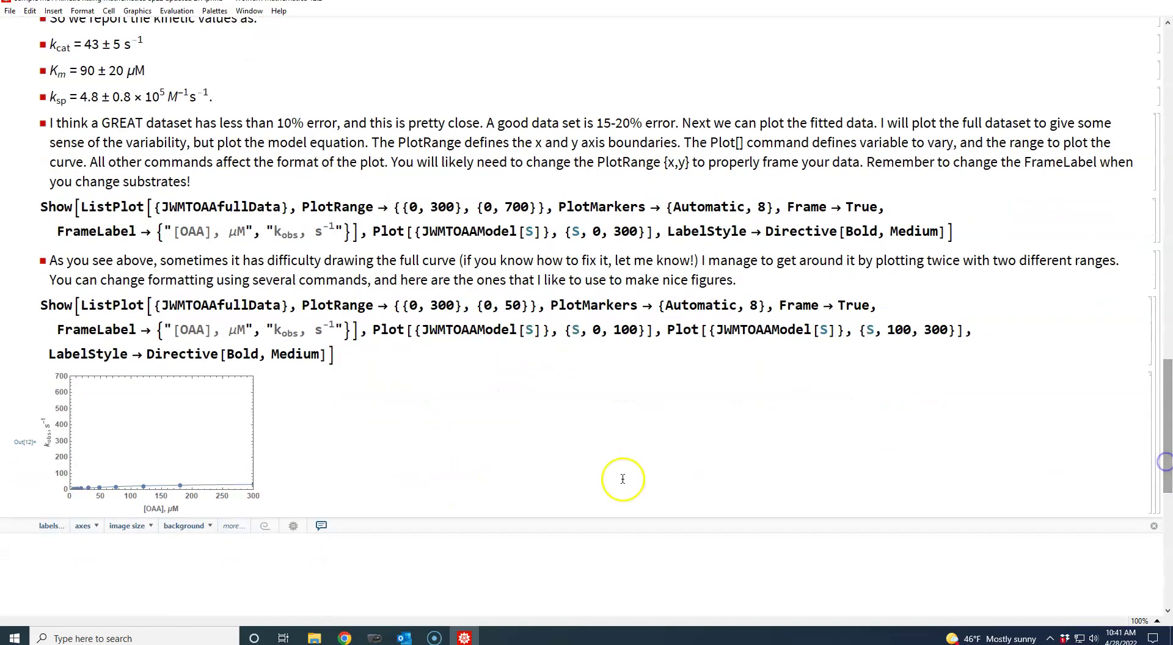
{"action": "key", "text": "shift+Return"}
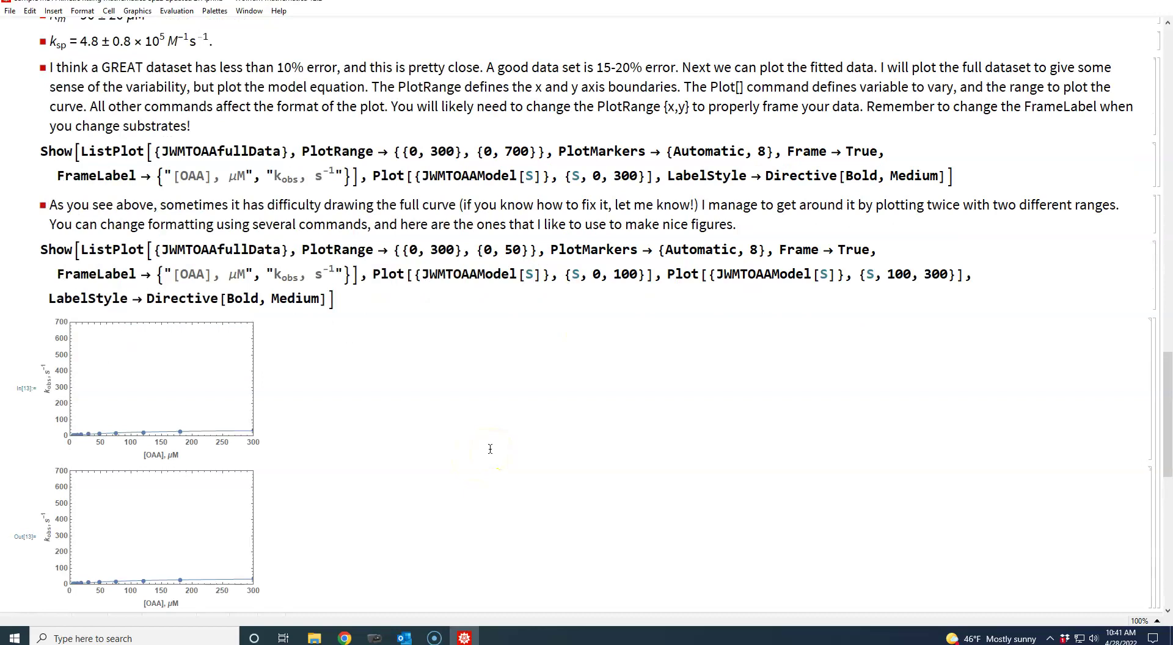
{"action": "left_click", "coordinate": [978, 273]}
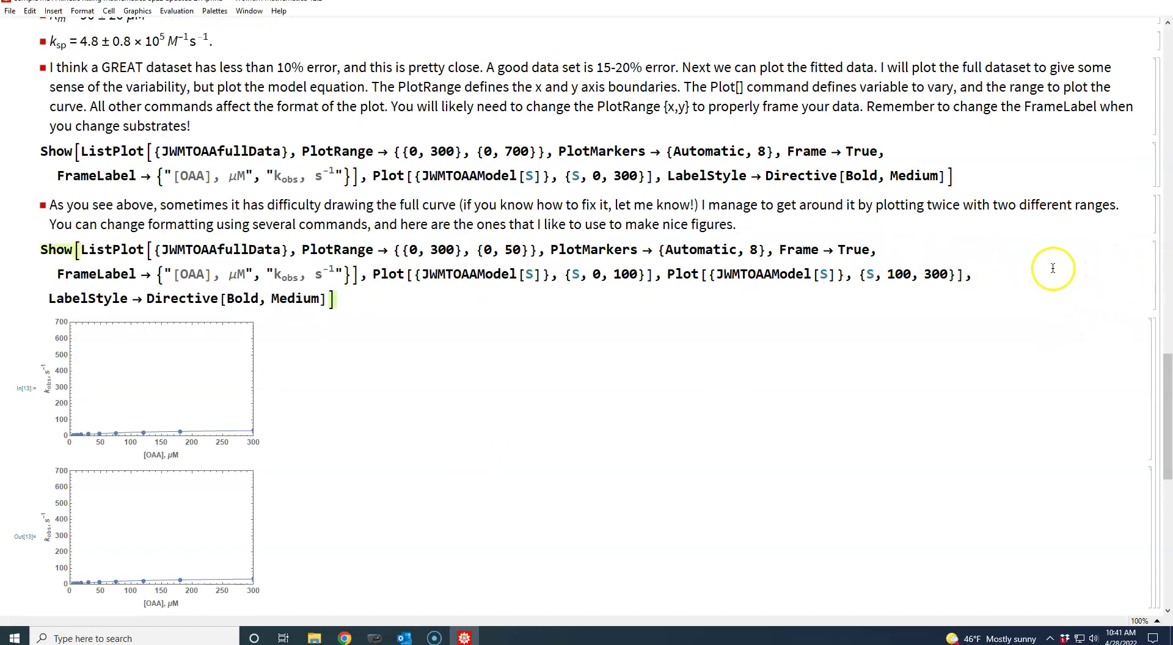
{"action": "key", "text": "shift+Return"}
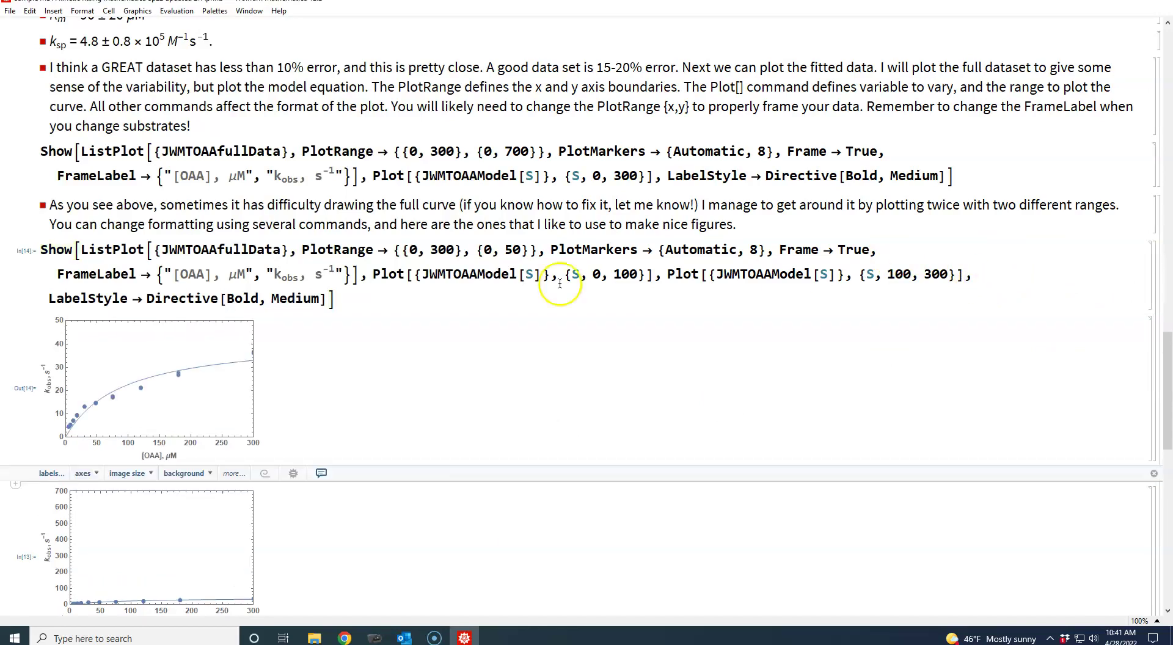
- Set the upper y limit of the PlotRange in the two-range Show command to 40
{"action": "left_click", "coordinate": [511, 251]}
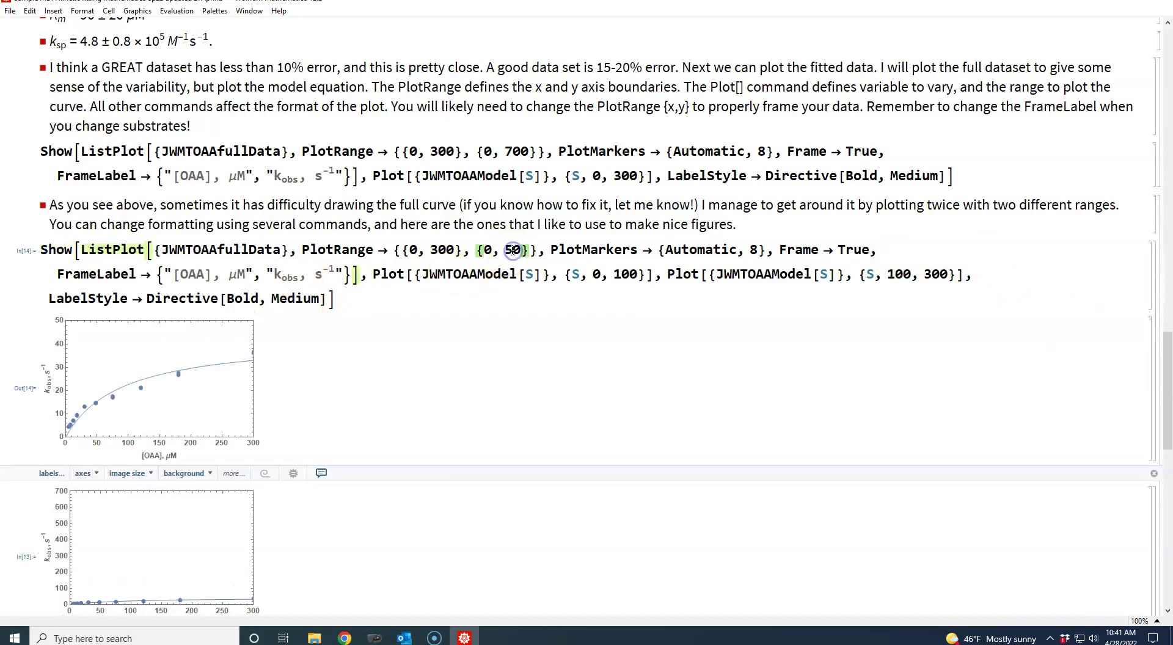
{"action": "key", "text": "BackSpace"}
{"action": "type", "text": "4"}
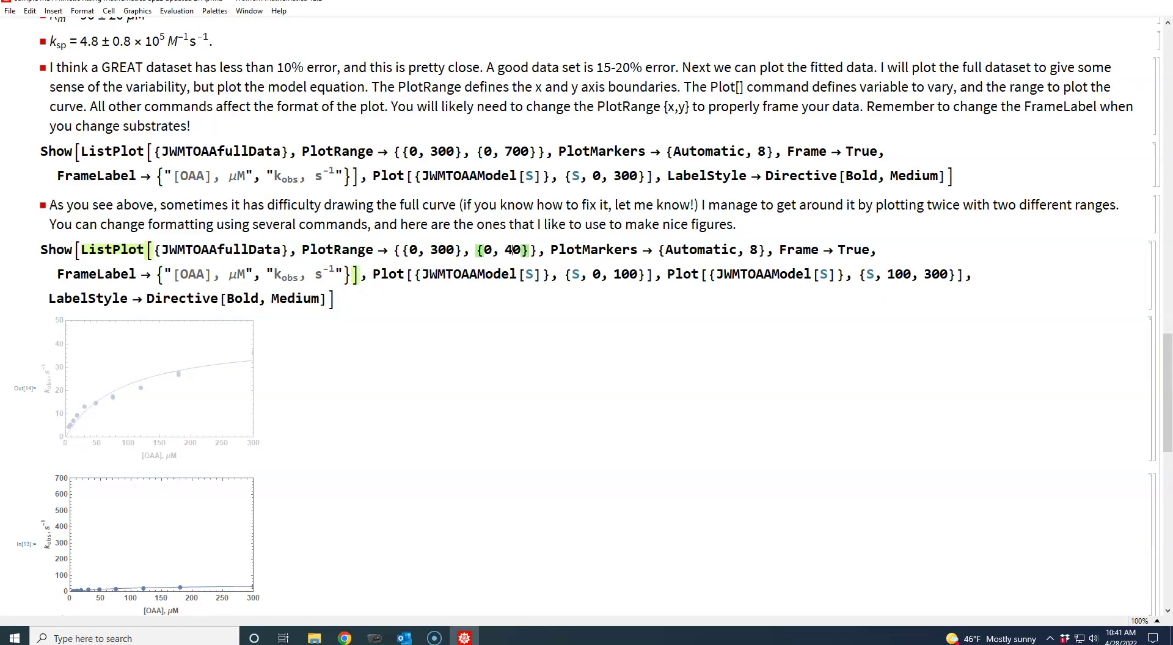
- Set the upper y limit of the PlotRange in the single-range Show command to 40 and evaluate both Show commands
{"action": "left_click", "coordinate": [515, 151]}
{"action": "key", "text": "Delete"}
{"action": "key", "text": "BackSpace"}
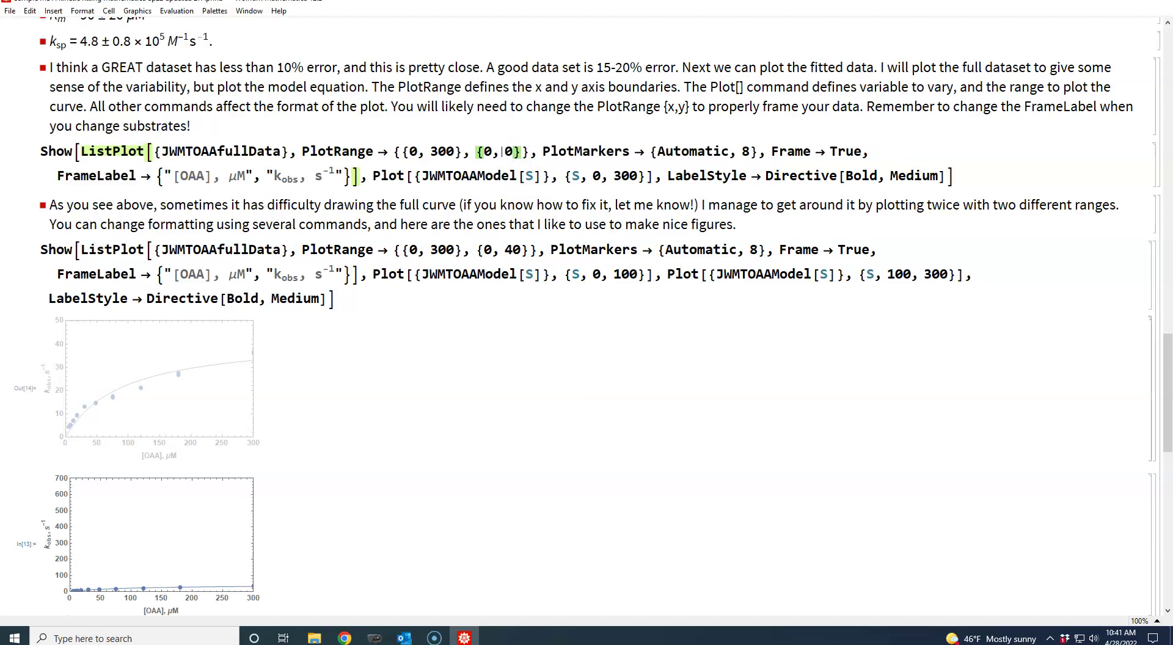
{"action": "type", "text": "4"}
{"action": "left_click", "coordinate": [979, 272]}
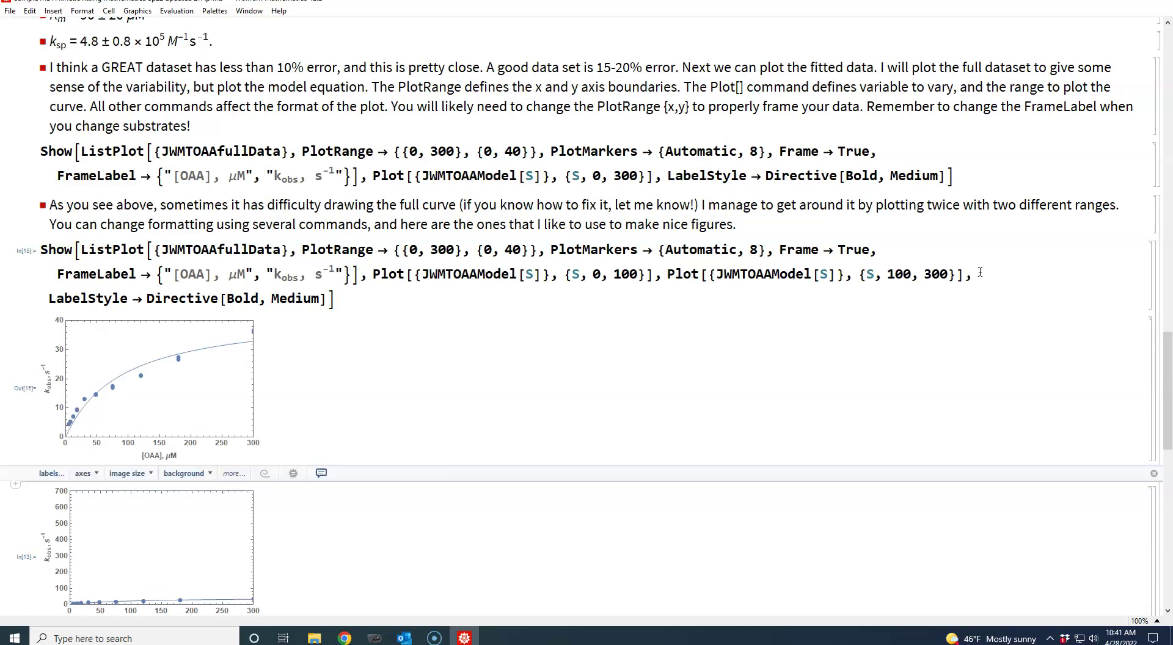
{"action": "left_click", "coordinate": [911, 210]}
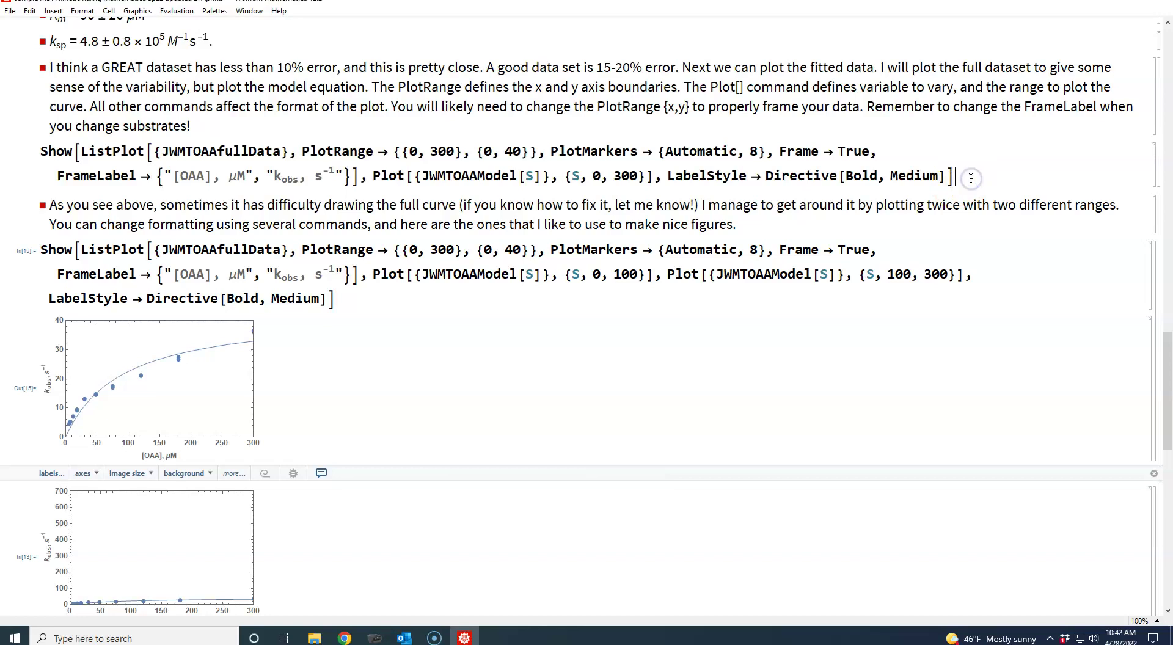
{"action": "key", "text": "shift+Return"}
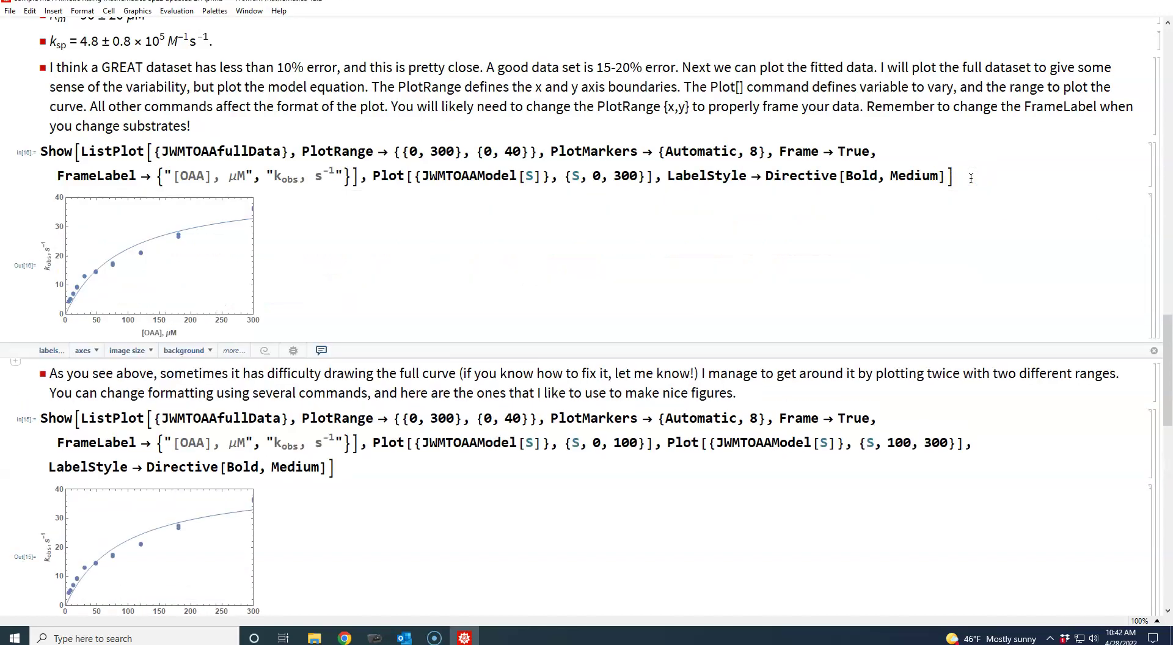
- Save the graphic produced by the two-range Show command as JWMT in SVG format in the Spring 2022 folder
{"action": "mouse_move", "coordinate": [1168, 329]}
{"action": "left_mouse_down"}
{"action": "mouse_move", "coordinate": [1165, 410]}
{"action": "mouse_move", "coordinate": [1169, 337]}
{"action": "left_mouse_up"}
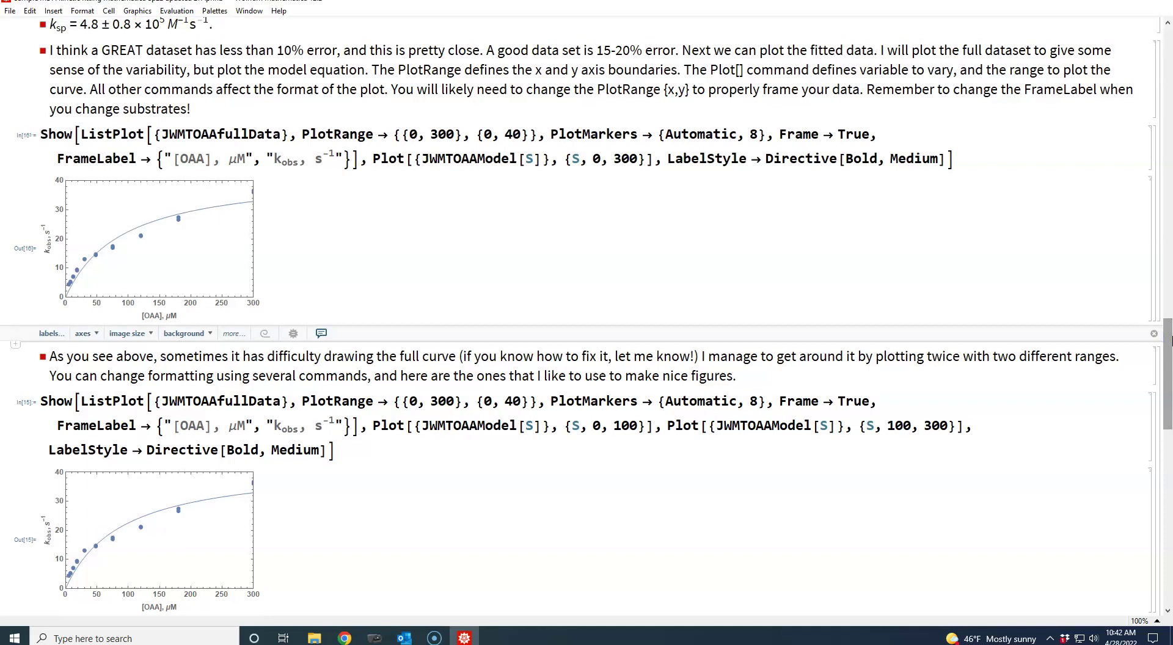
{"action": "left_click_drag", "start_coordinate": [1169, 341], "coordinate": [1169, 406]}
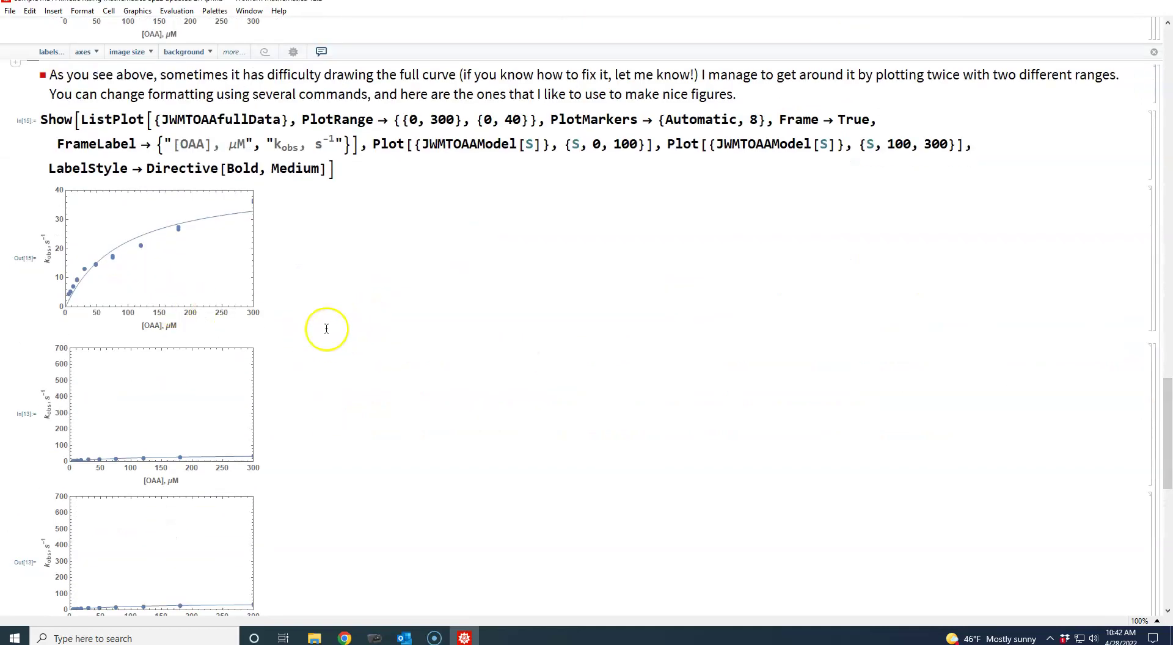
{"action": "right_click", "coordinate": [186, 283]}
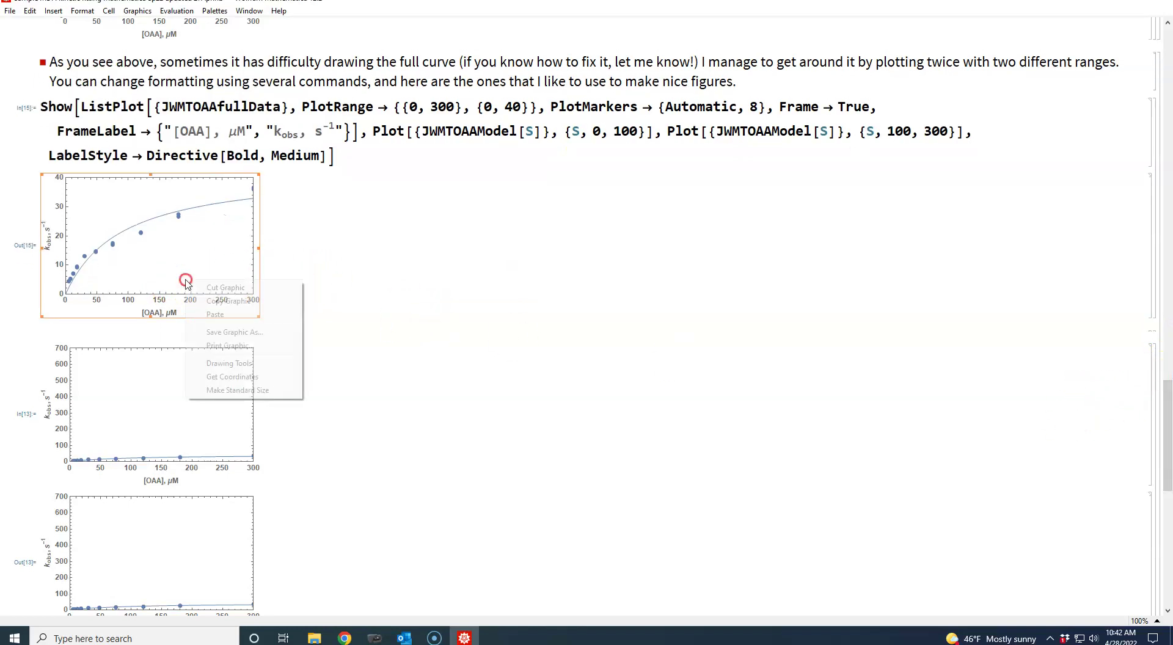
{"action": "left_click", "coordinate": [234, 331]}
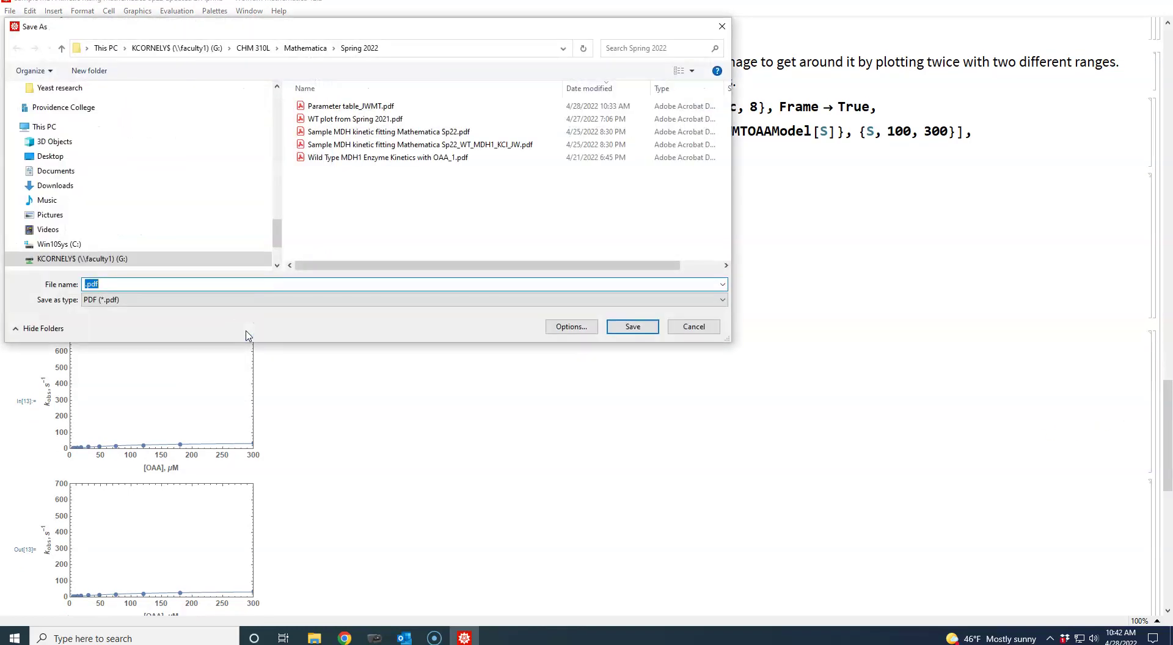
{"action": "left_click", "coordinate": [723, 301]}
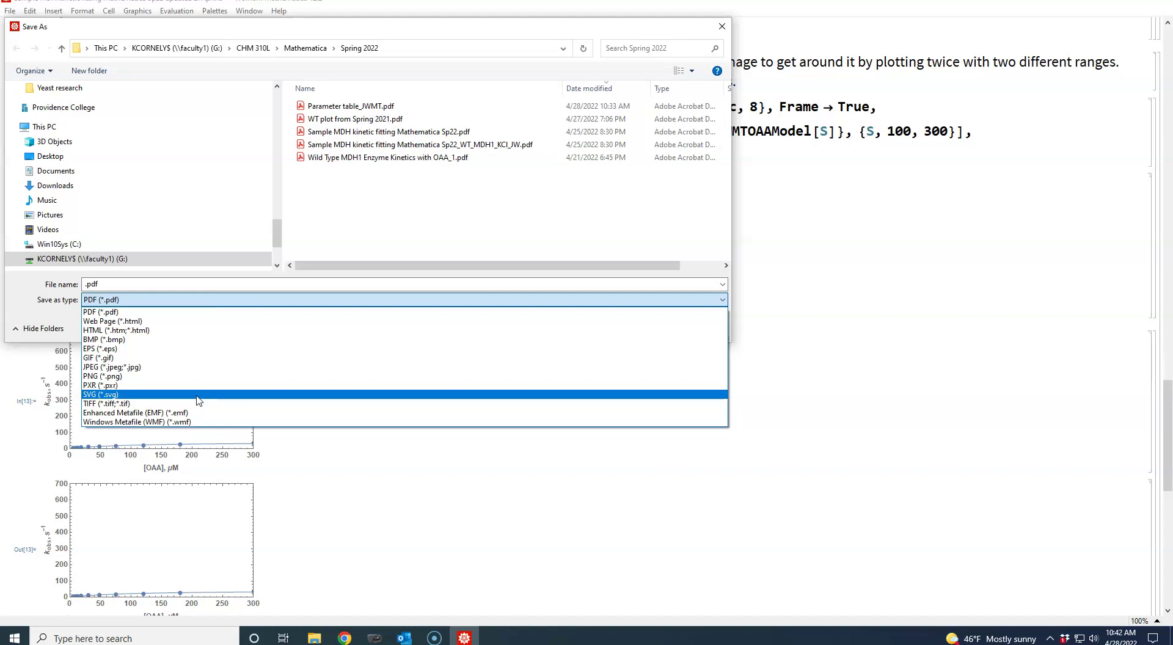
{"action": "left_click", "coordinate": [196, 394]}
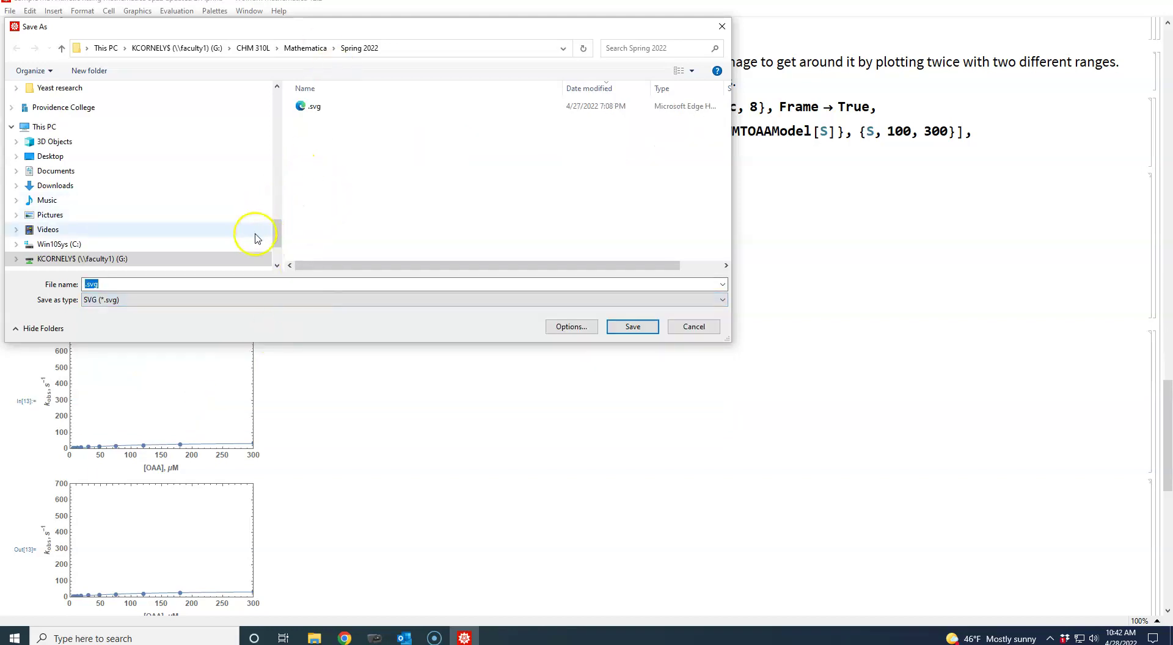
{"action": "scroll", "coordinate": [237, 260], "scroll_direction": "down", "scroll_amount": 2}
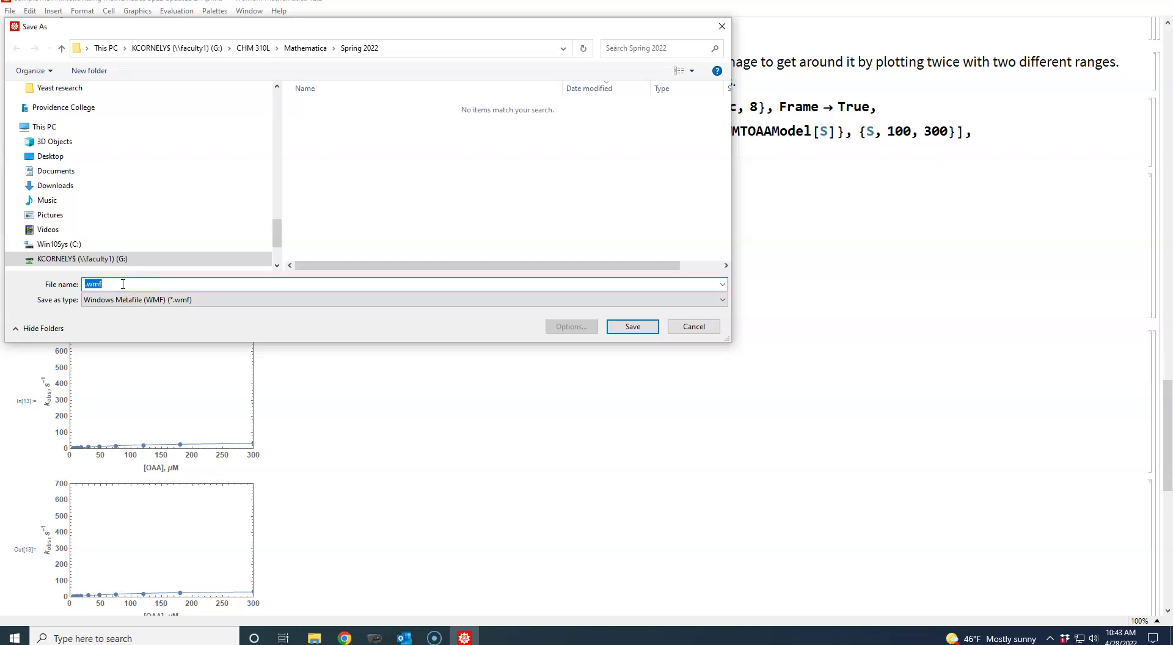
{"action": "type", "text": "JWMT"}
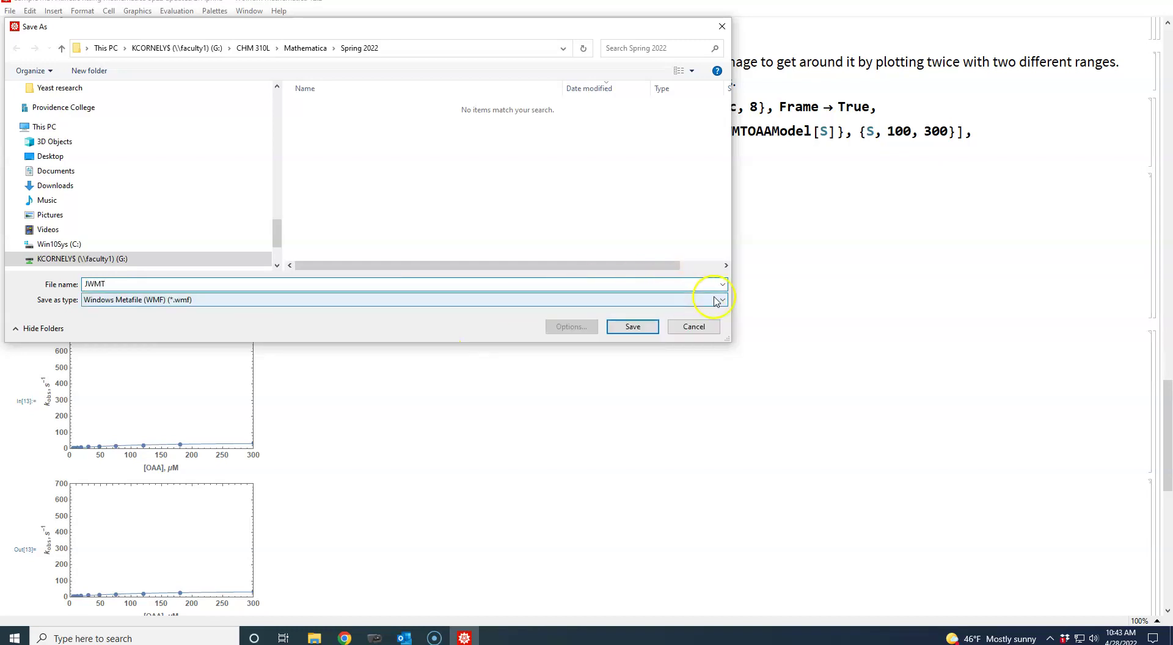
{"action": "left_click", "coordinate": [716, 301]}
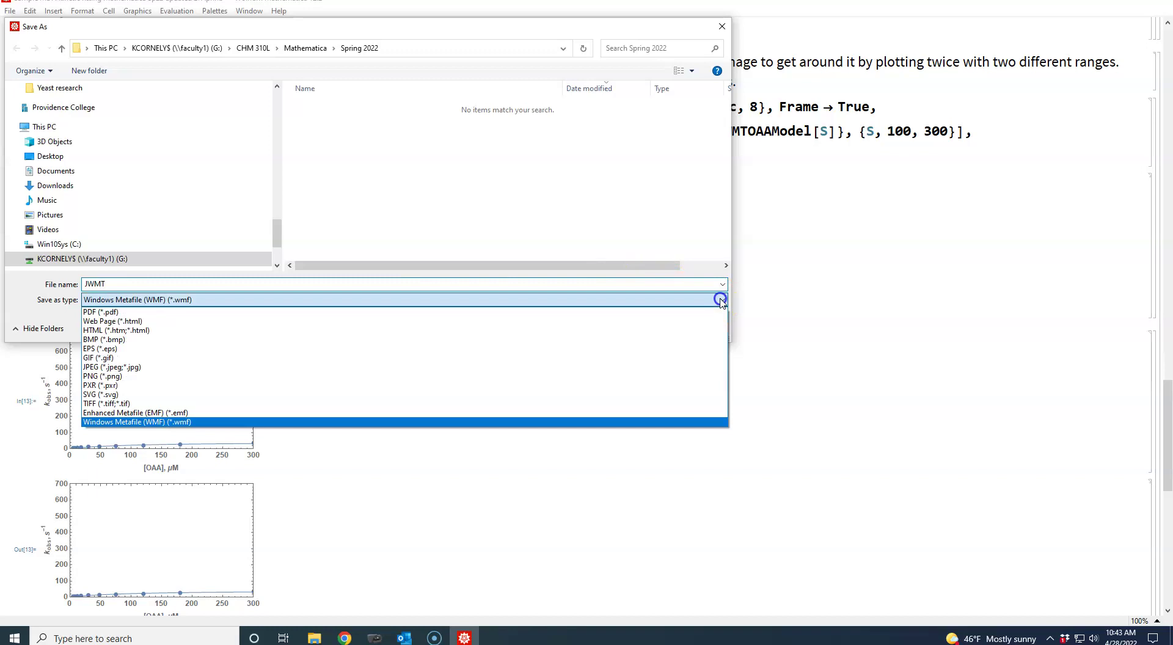
{"action": "left_click", "coordinate": [210, 393]}
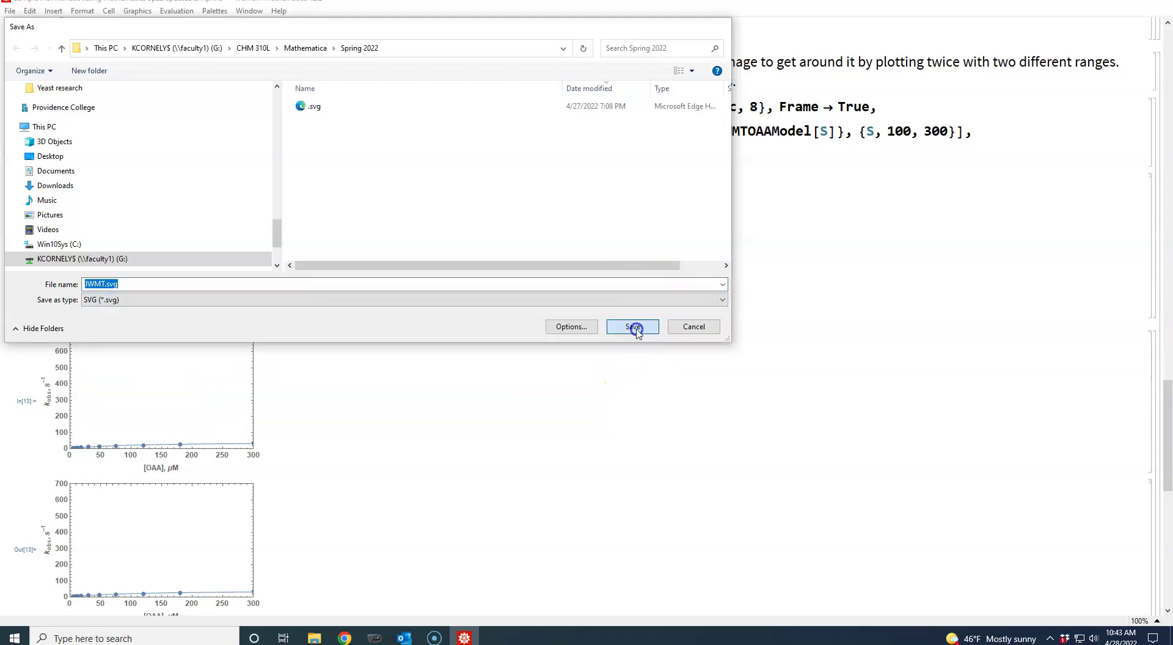
{"action": "left_click", "coordinate": [632, 327]}
- Save the same two-range plot graphic as JWMT in TIFF format in the Spring 2022 folder
{"action": "right_click", "coordinate": [171, 267]}
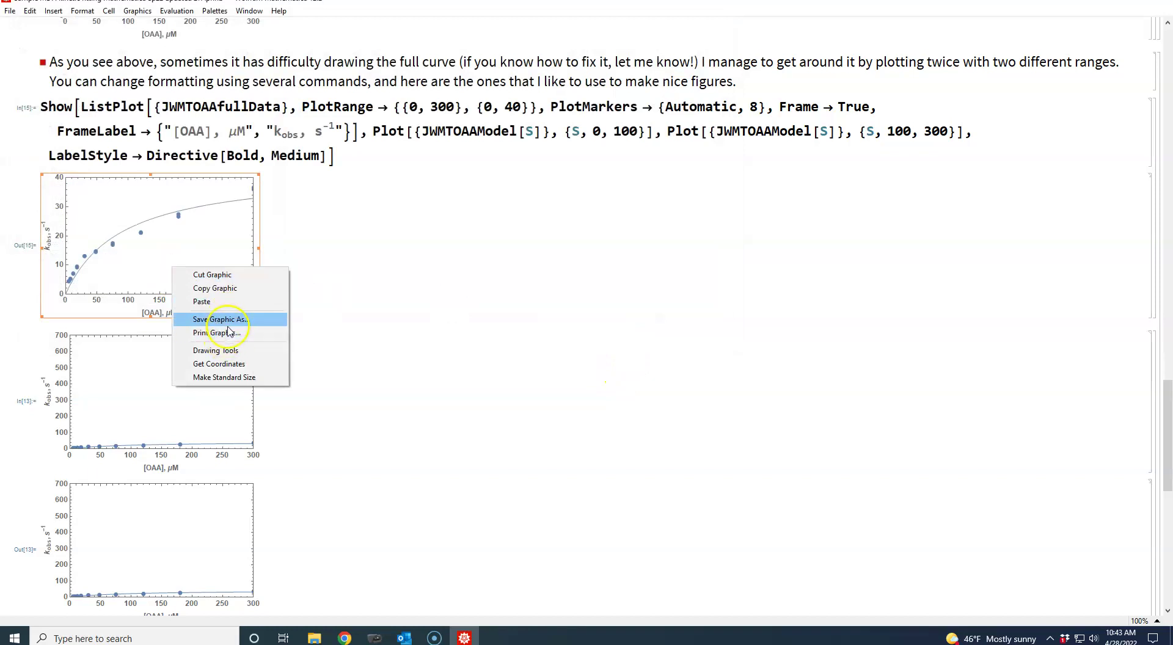
{"action": "left_click", "coordinate": [229, 318]}
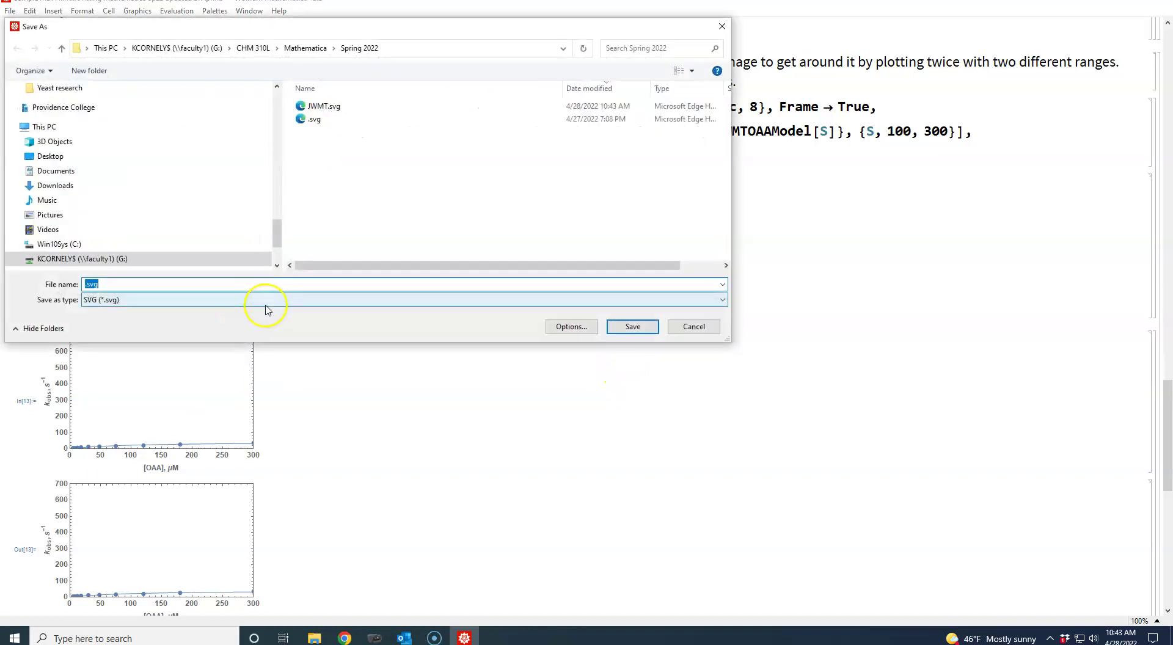
{"action": "left_click", "coordinate": [722, 300]}
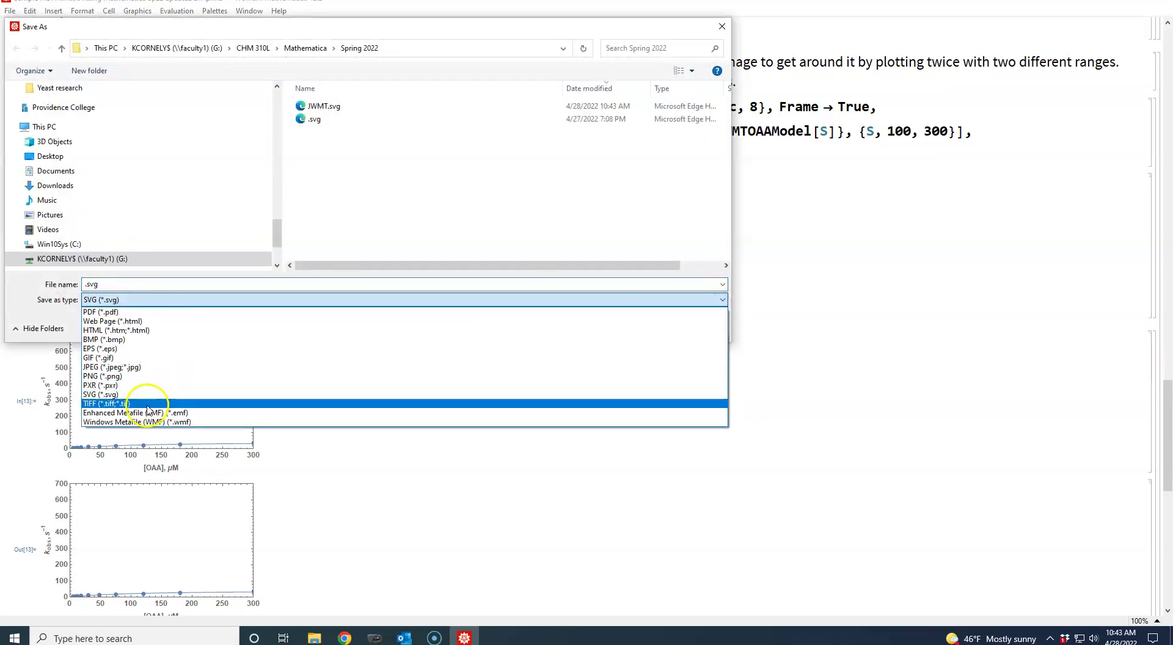
{"action": "left_click", "coordinate": [149, 403]}
{"action": "left_click", "coordinate": [116, 285]}
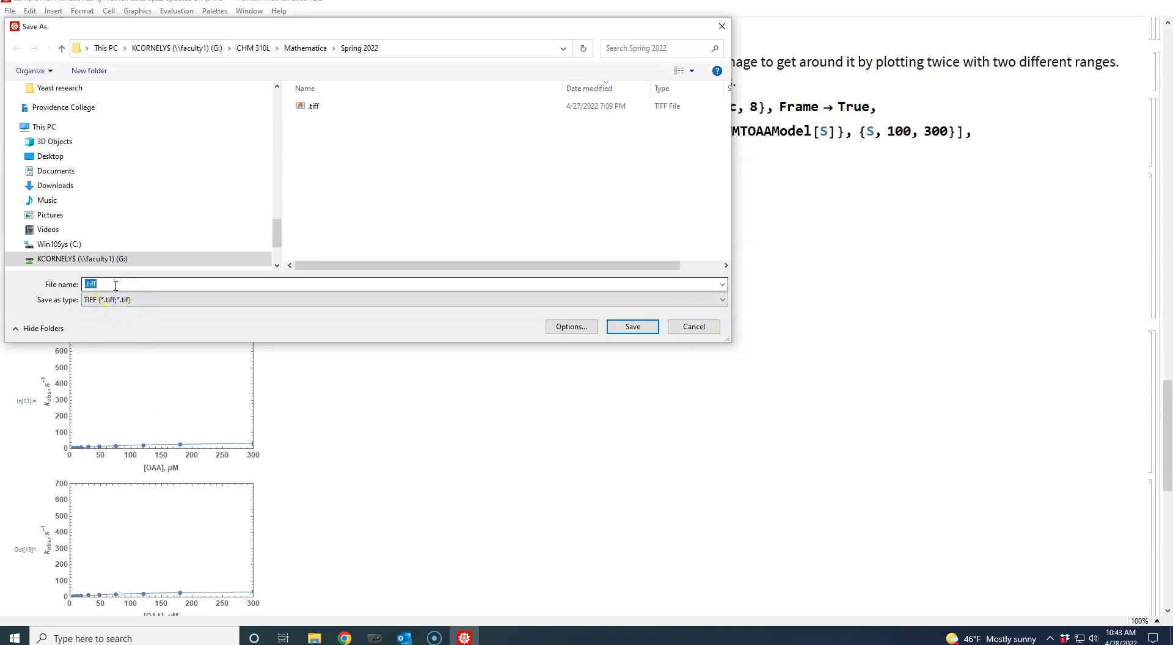
{"action": "scroll", "coordinate": [116, 285], "scroll_direction": "up", "scroll_amount": 4}
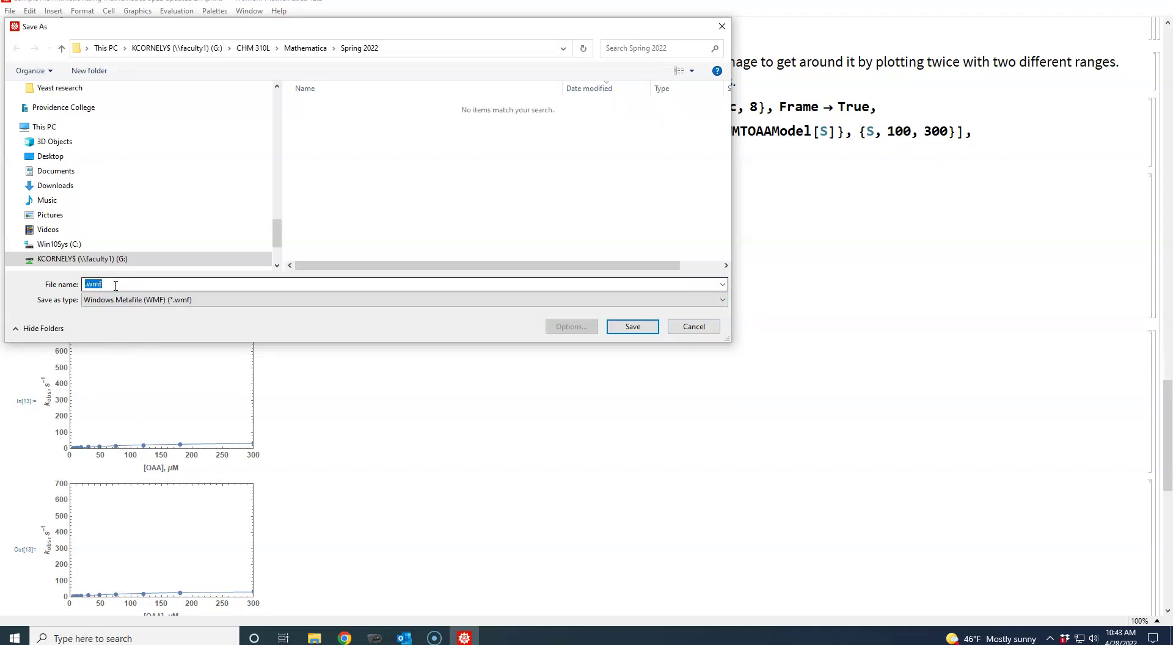
{"action": "type", "text": "JT"}
{"action": "key", "text": "BackSpace"}
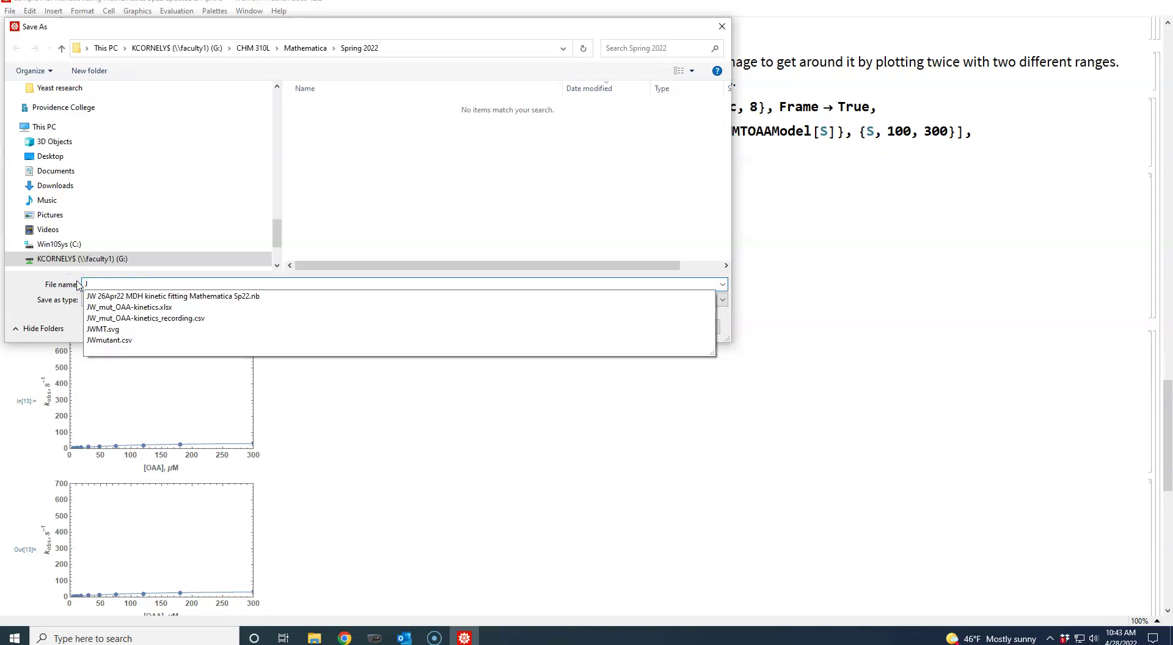
{"action": "type", "text": "WMT"}
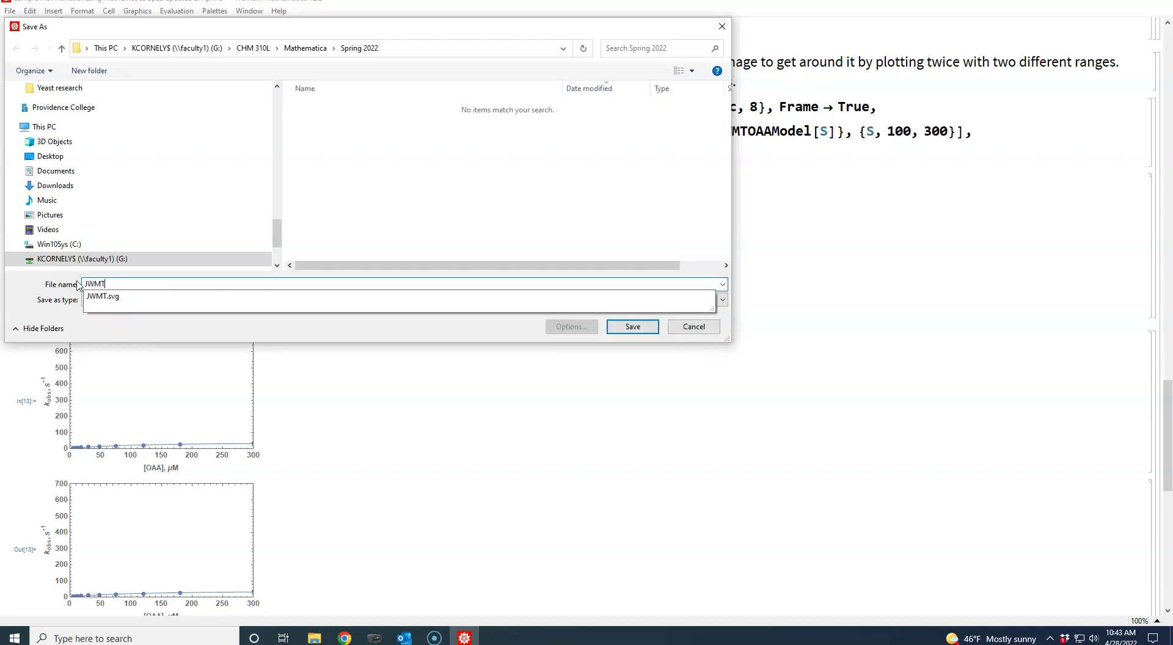
{"action": "left_click", "coordinate": [154, 269]}
{"action": "left_click", "coordinate": [713, 299]}
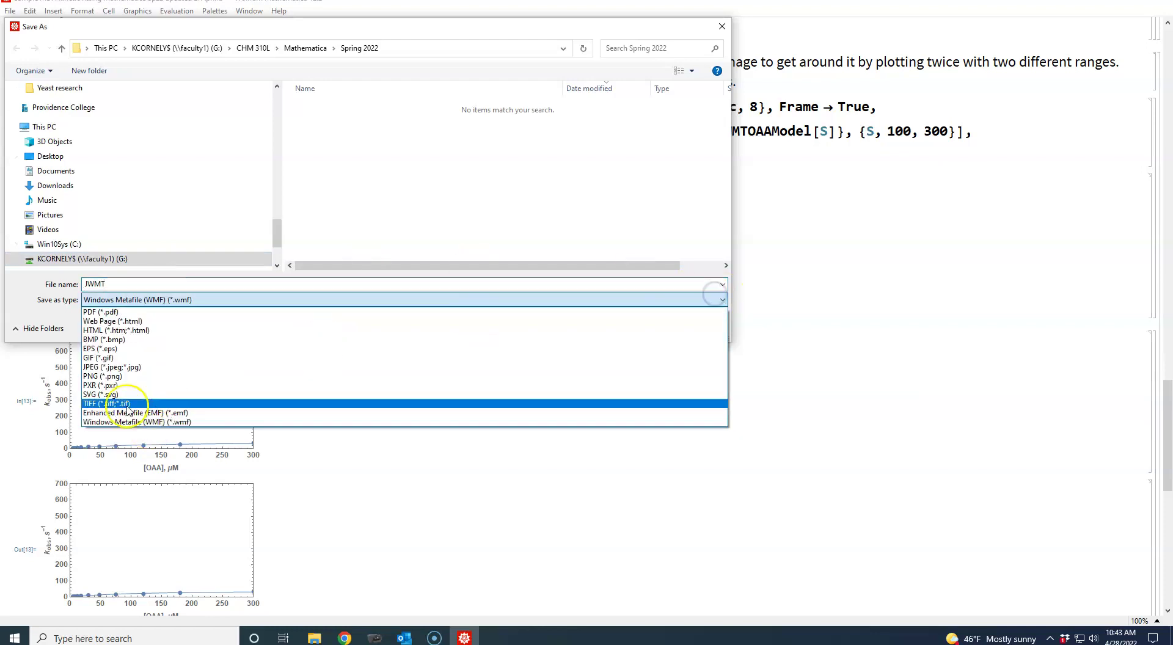
{"action": "left_click", "coordinate": [106, 403]}
{"action": "left_click", "coordinate": [633, 330]}
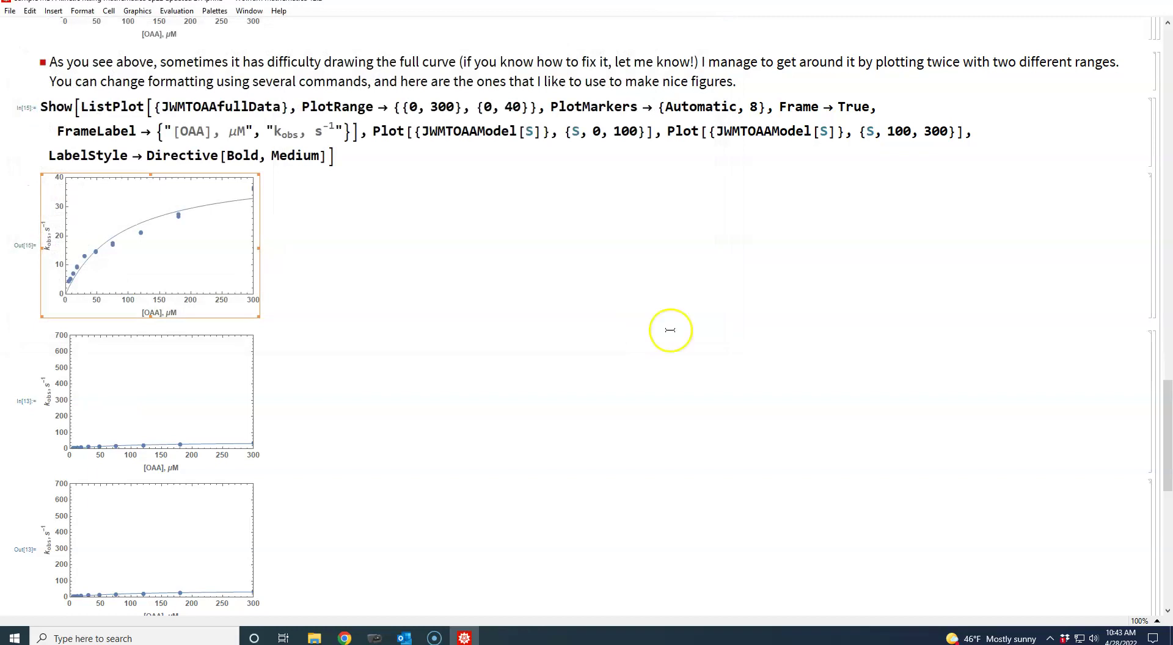
{"action": "left_click_drag", "start_coordinate": [1165, 484], "coordinate": [152, 553]}
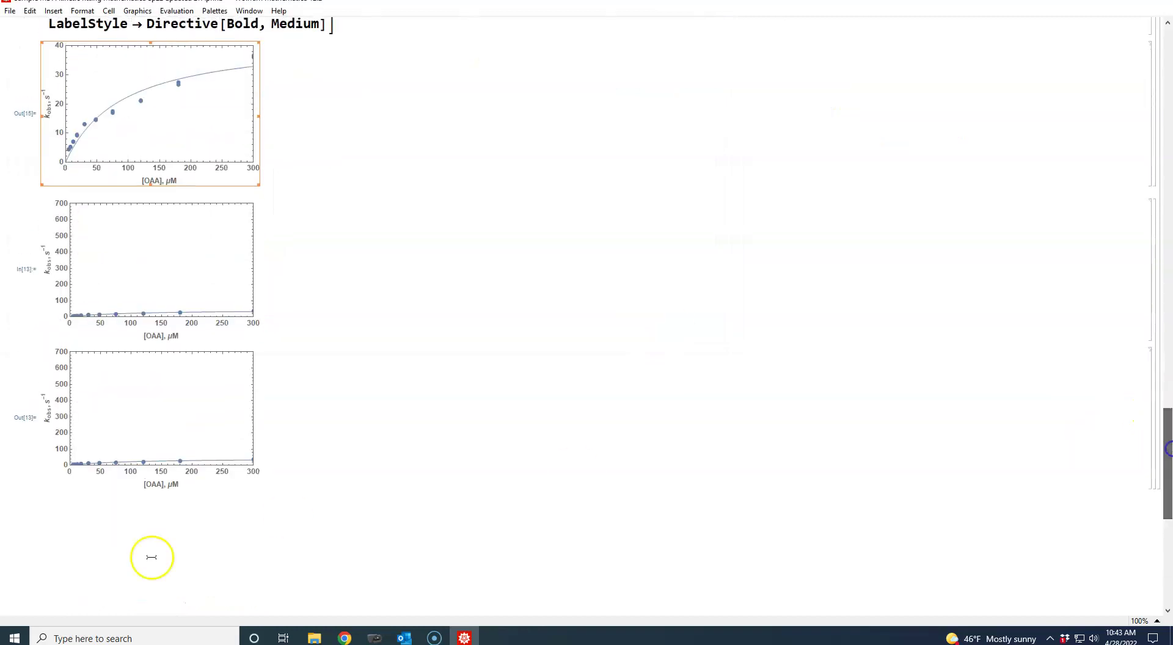